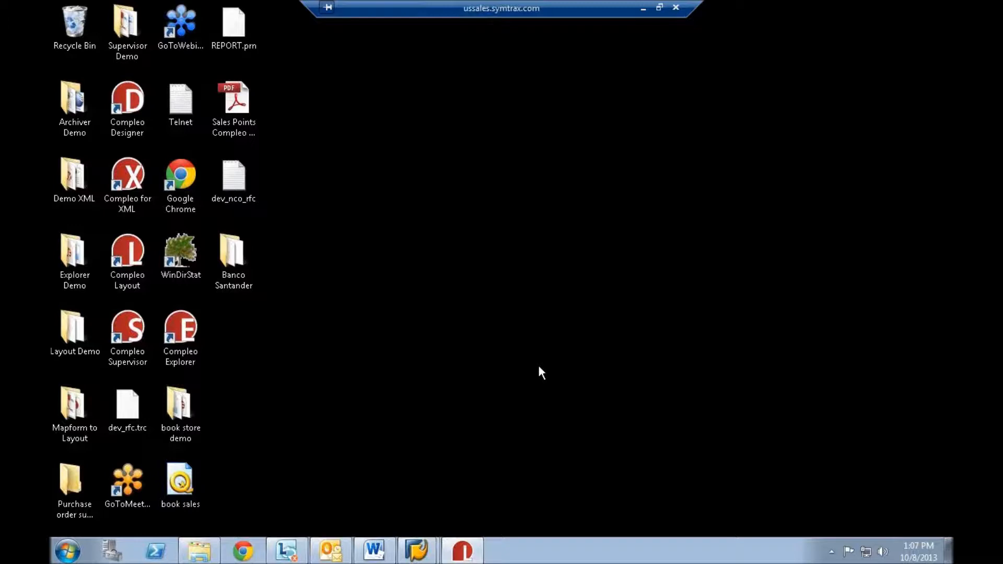
- Switch to Compleo Layout and select the two-page SAP ECC6 MM Smart purchase order spool file
left_click(469, 558)
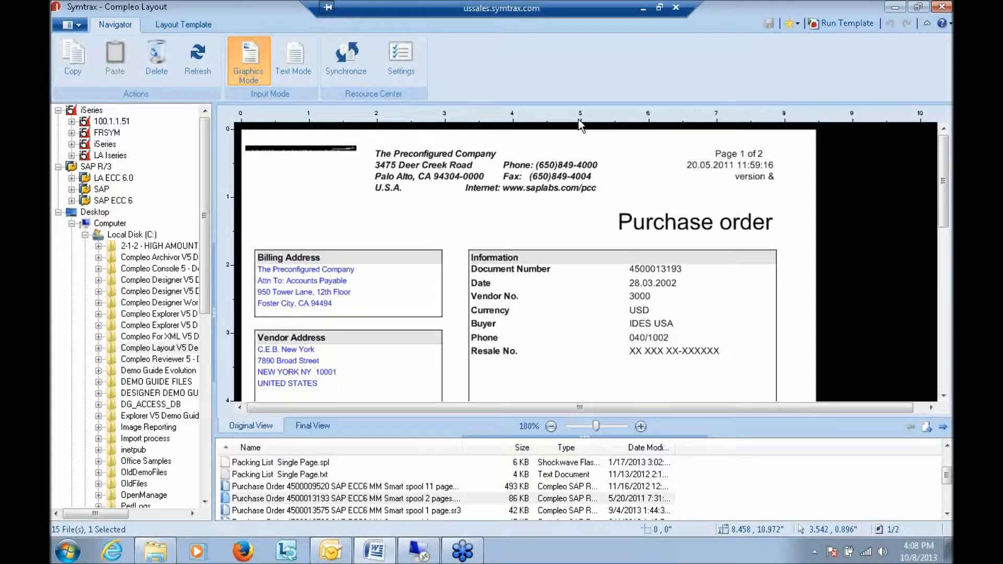
left_click(567, 77)
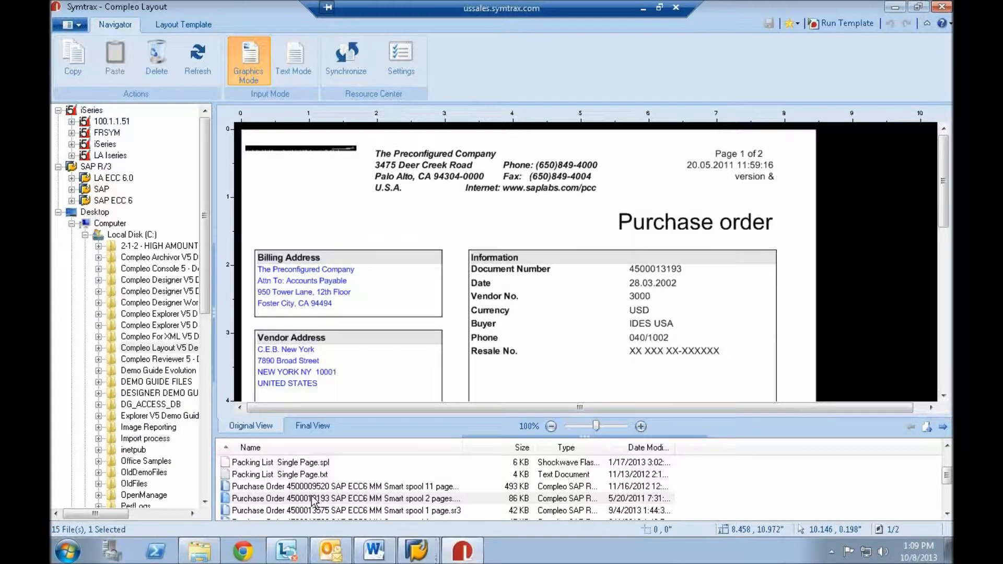
left_click(313, 499)
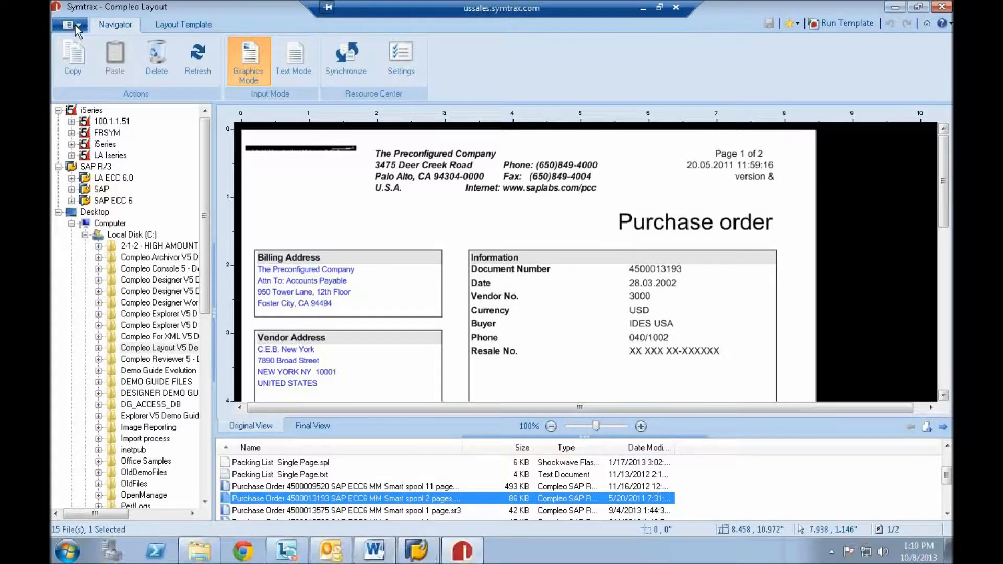
- Open the template SAP PO improvement and attachment
left_click(76, 25)
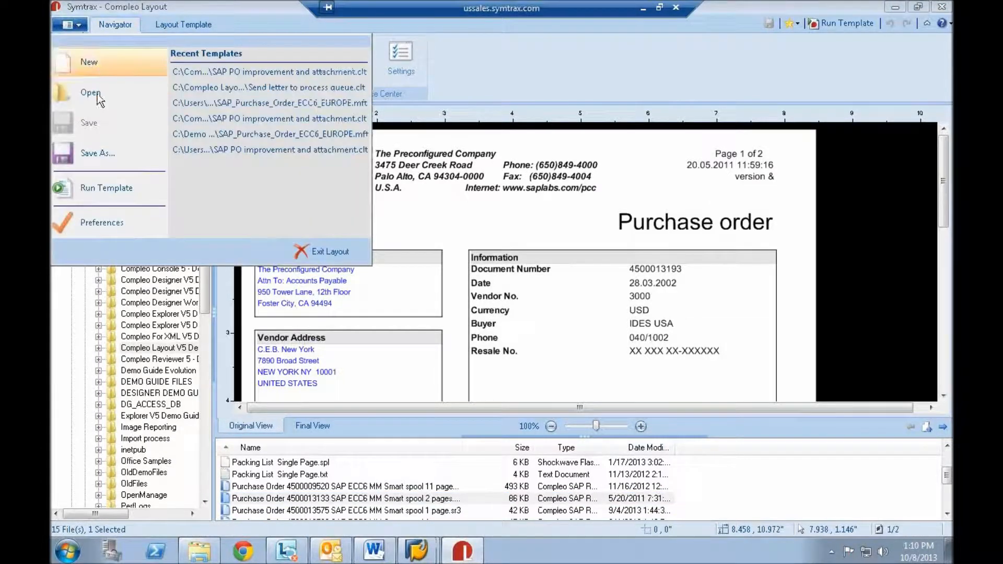
left_click(97, 94)
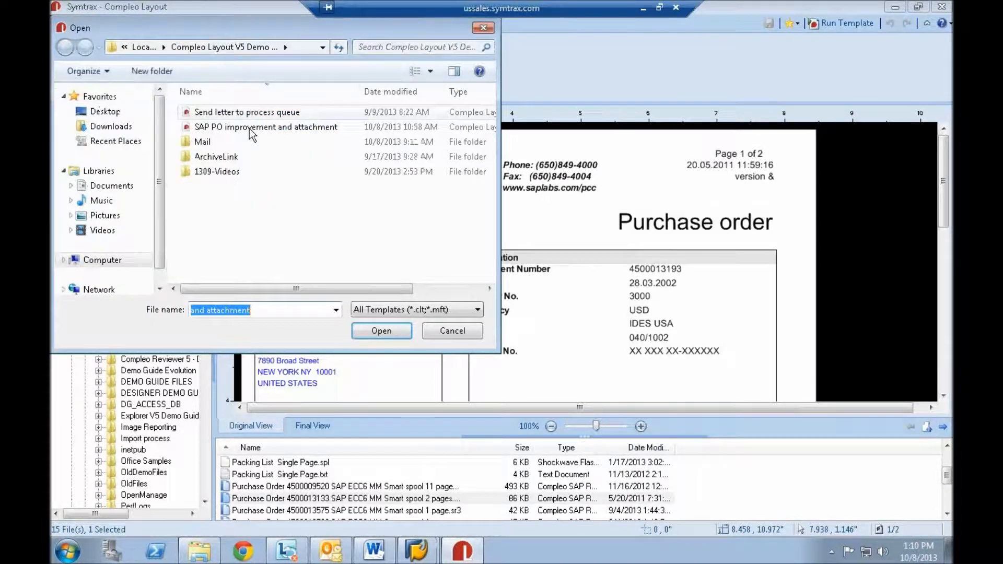
double_click(250, 129)
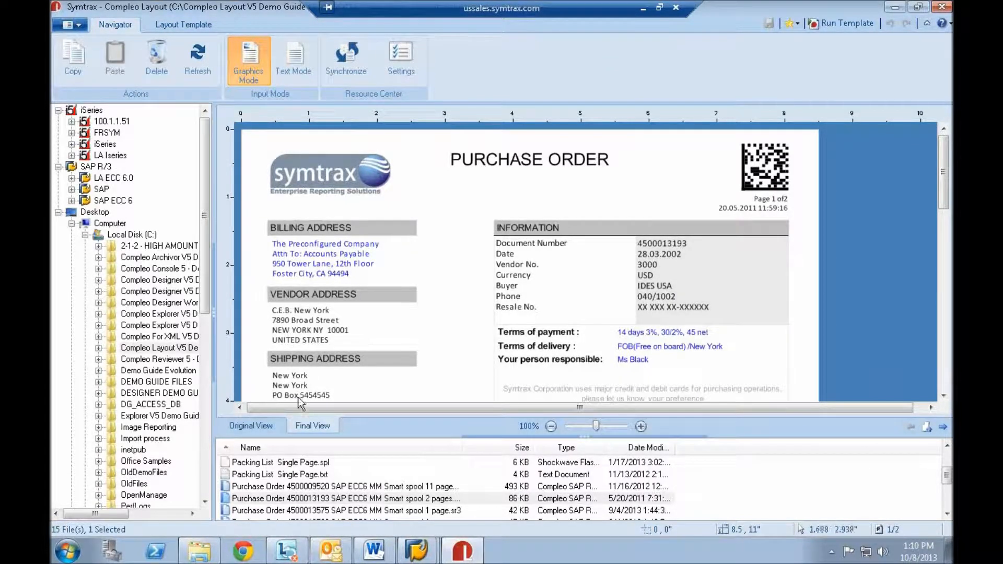
- Compare the original view of the purchase order with its redesigned final view
left_click(252, 426)
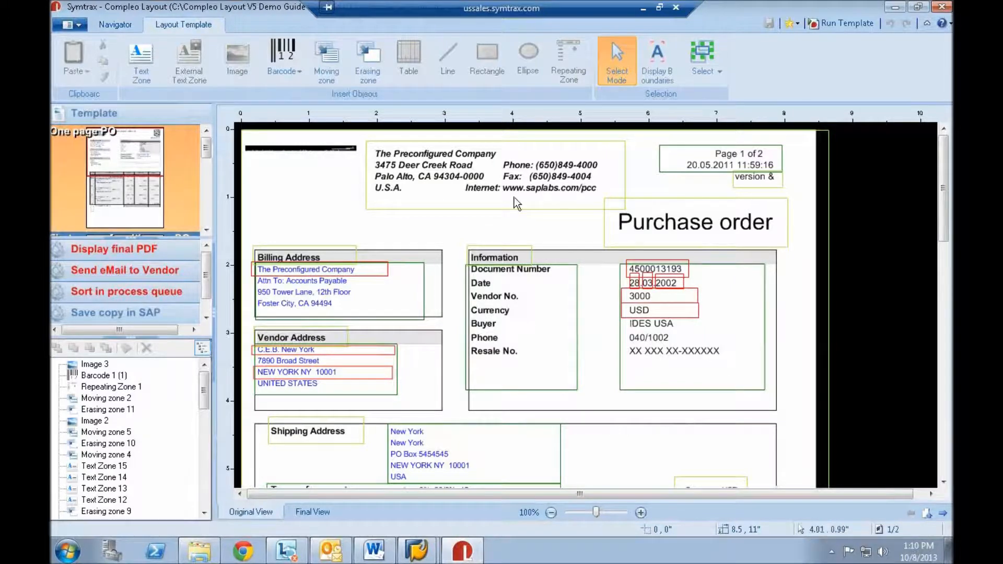
left_click(318, 511)
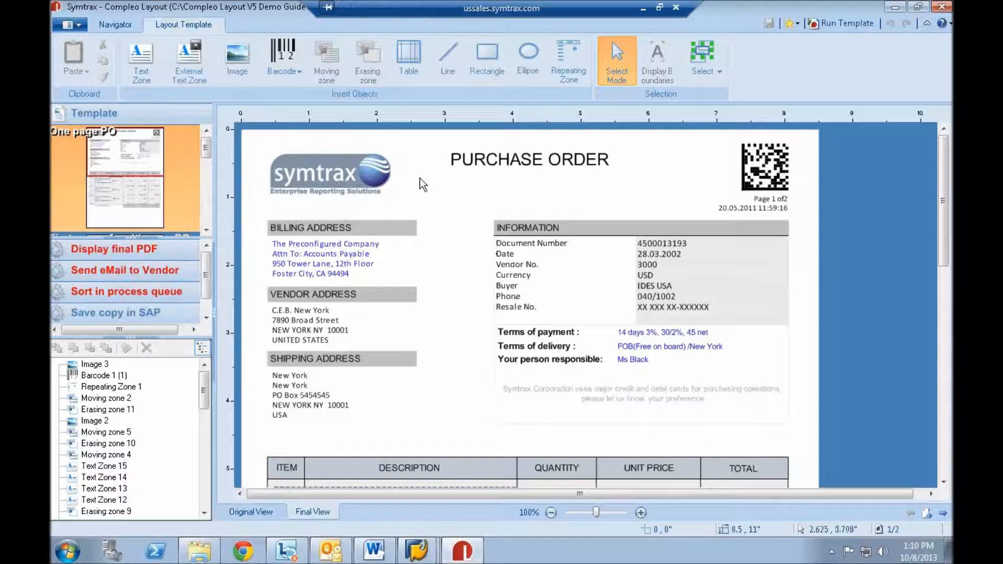
left_click_drag(323, 111, 418, 106)
left_click(257, 516)
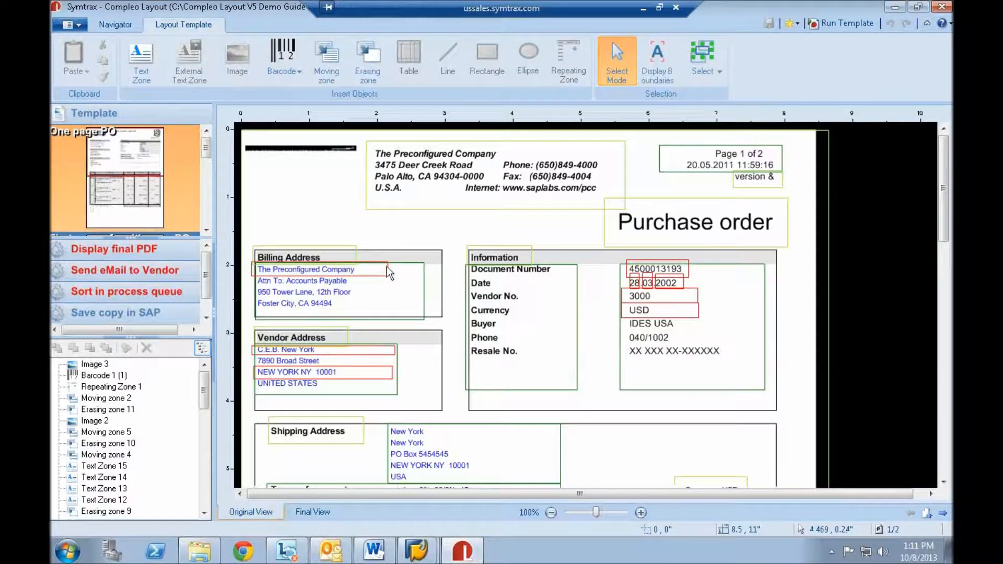
- Inspect the document number variable zone and the erasing zone over the company header, and return to the final view
left_click(687, 273)
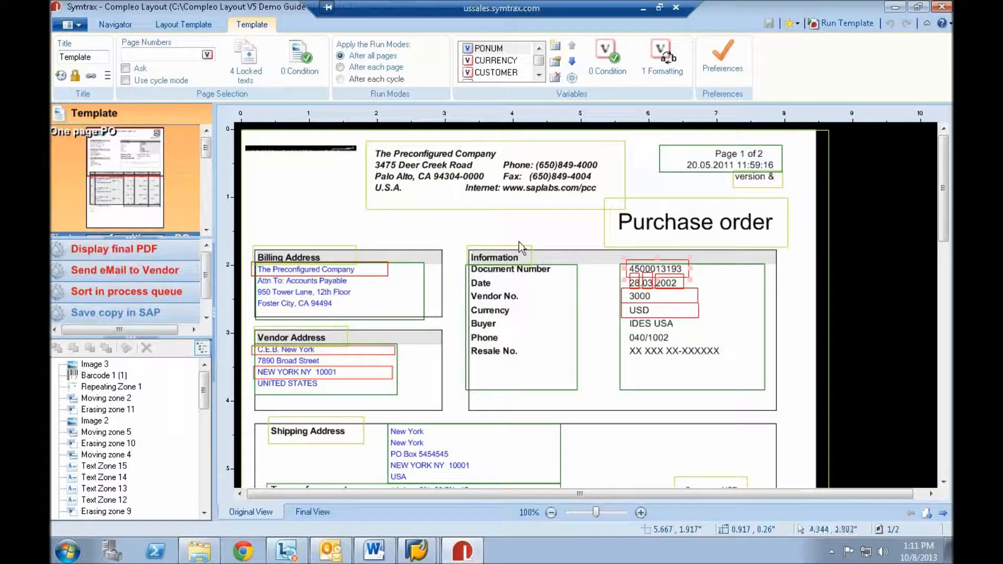
left_click(369, 173)
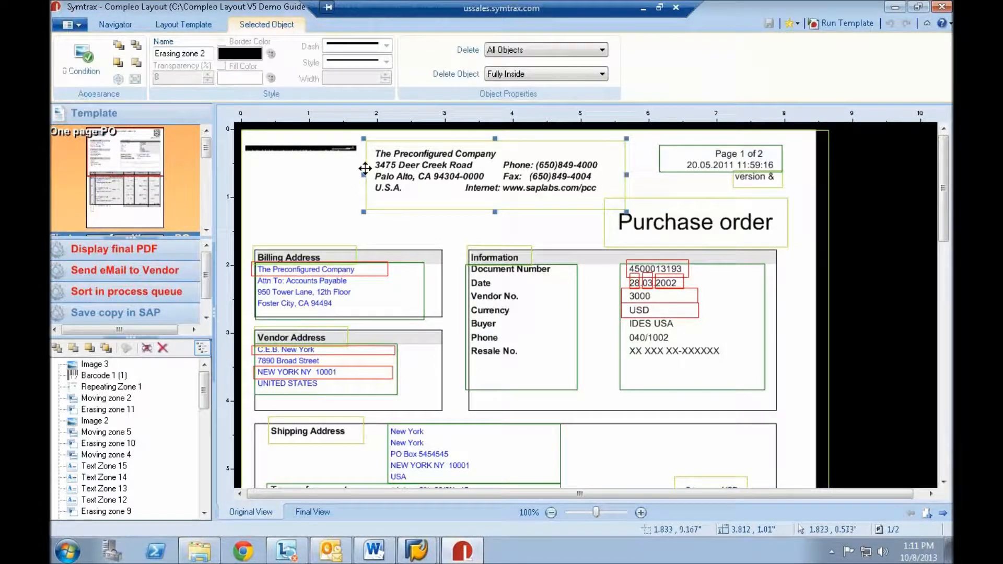
left_click(315, 513)
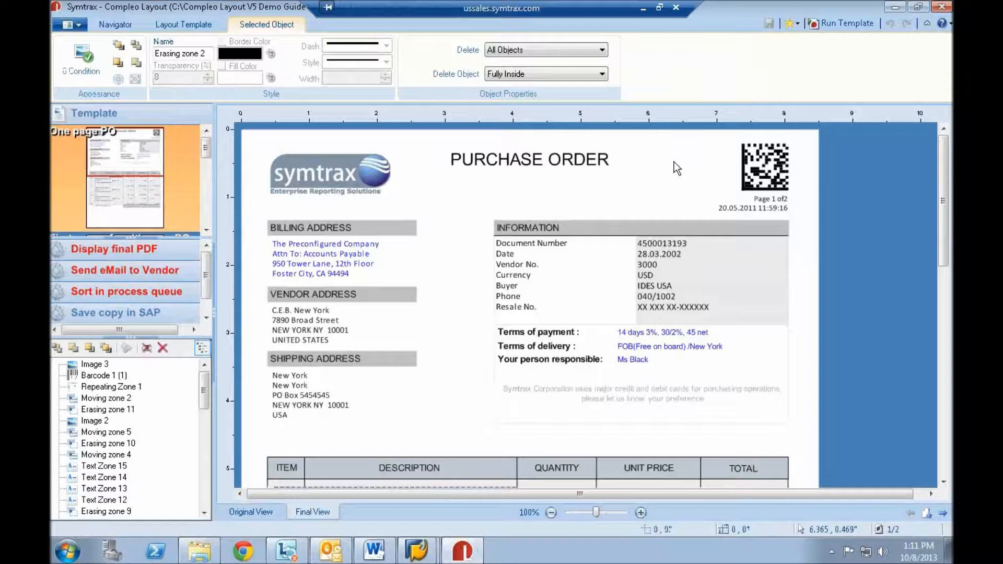
- Inspect the logo image, the title text zone, the Datamatrix barcode's text and the item table in the final view
left_click(347, 175)
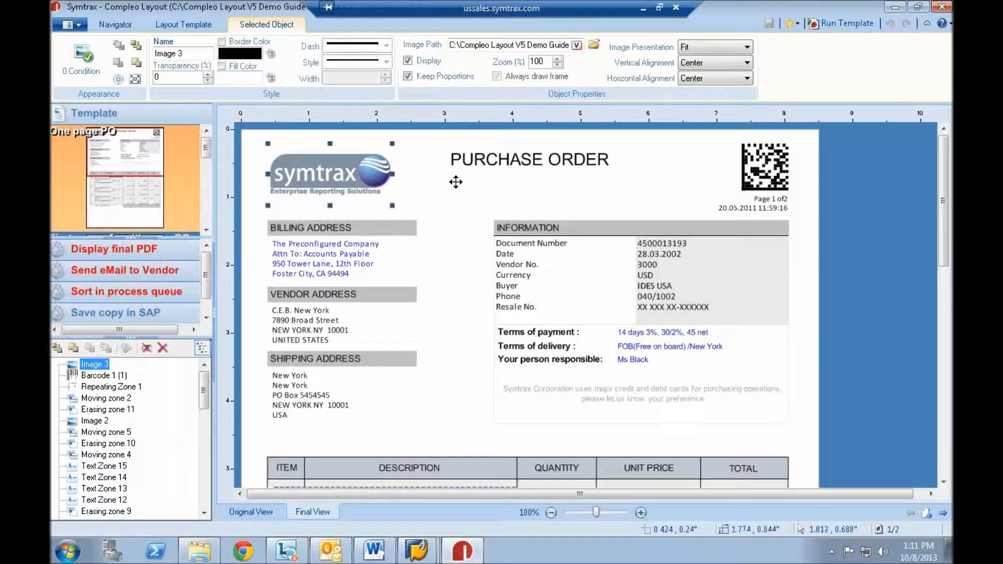
left_click(752, 174)
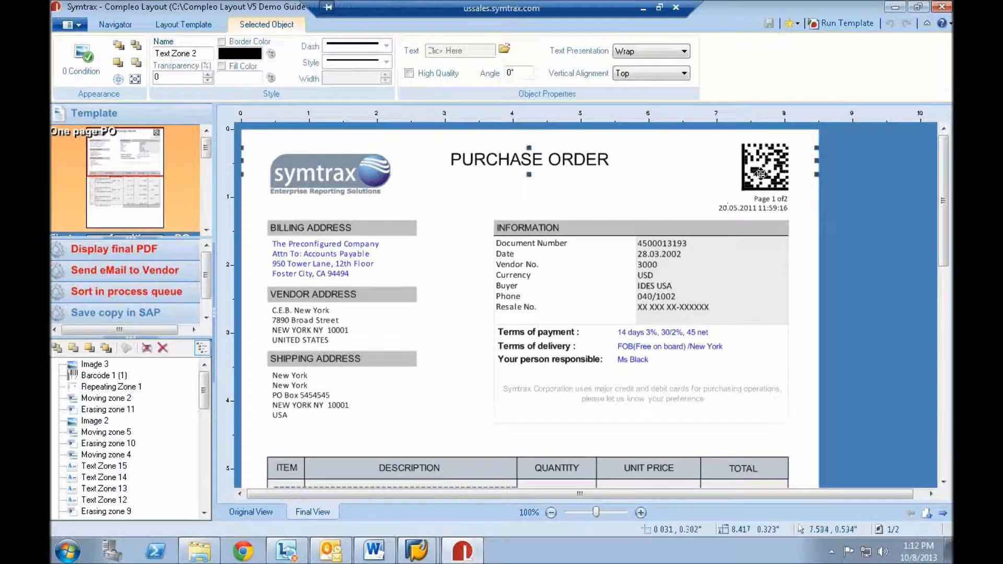
double_click(760, 175)
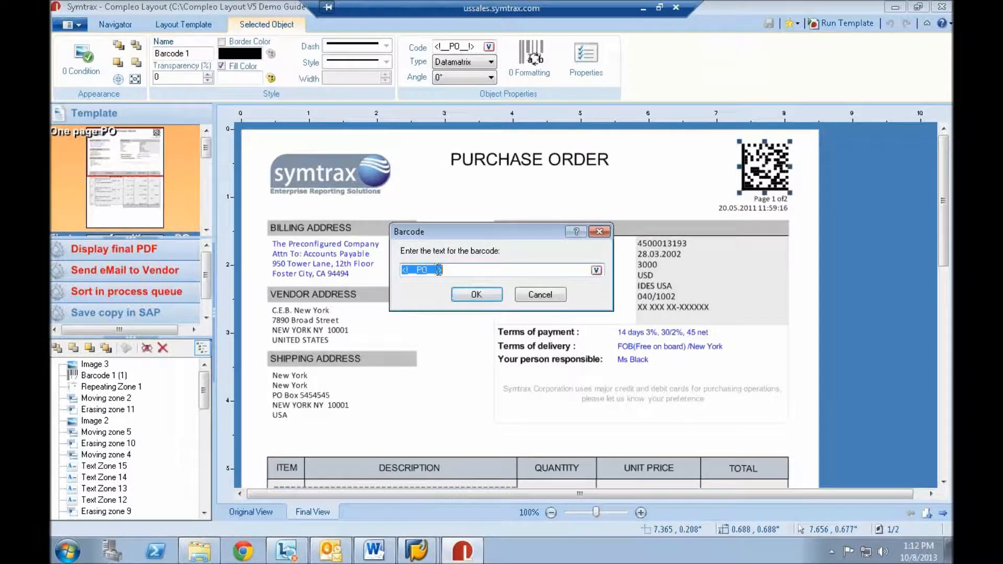
left_click(538, 297)
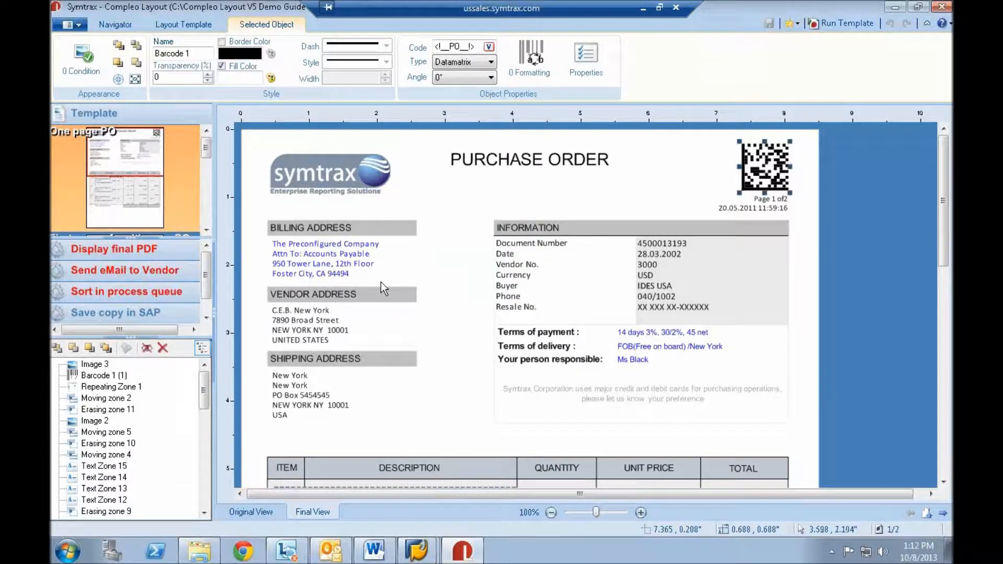
scroll(415, 344, "down", 5)
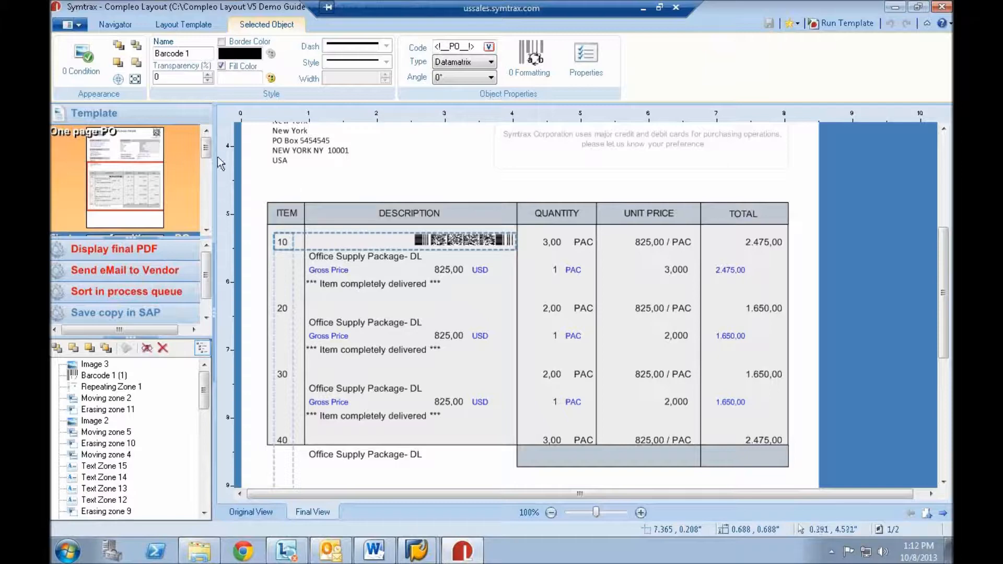
- Disable the Save copy in SAP run mode and enable the Send eMail to Vendor run mode
right_click(146, 316)
left_click(207, 322)
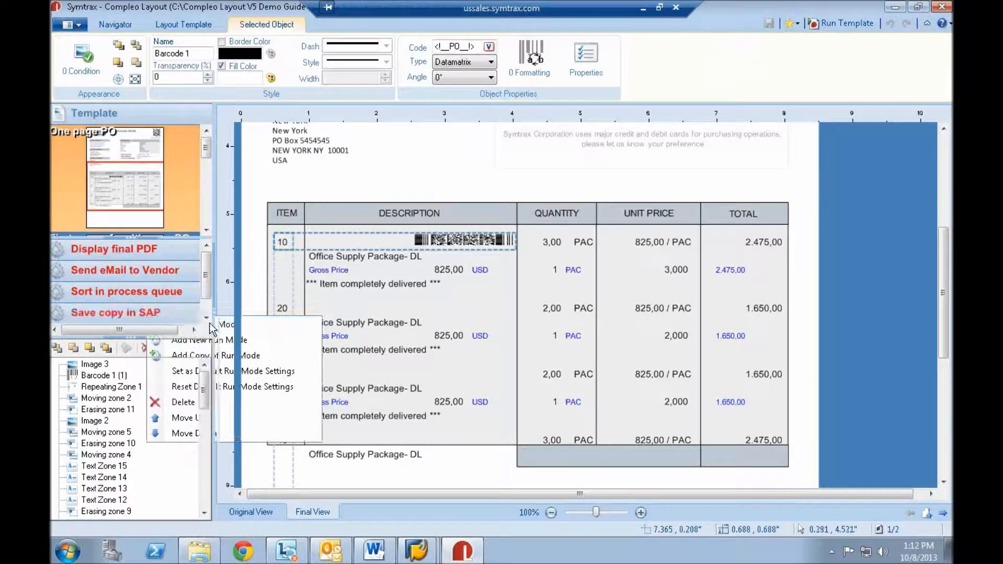
left_click(147, 274)
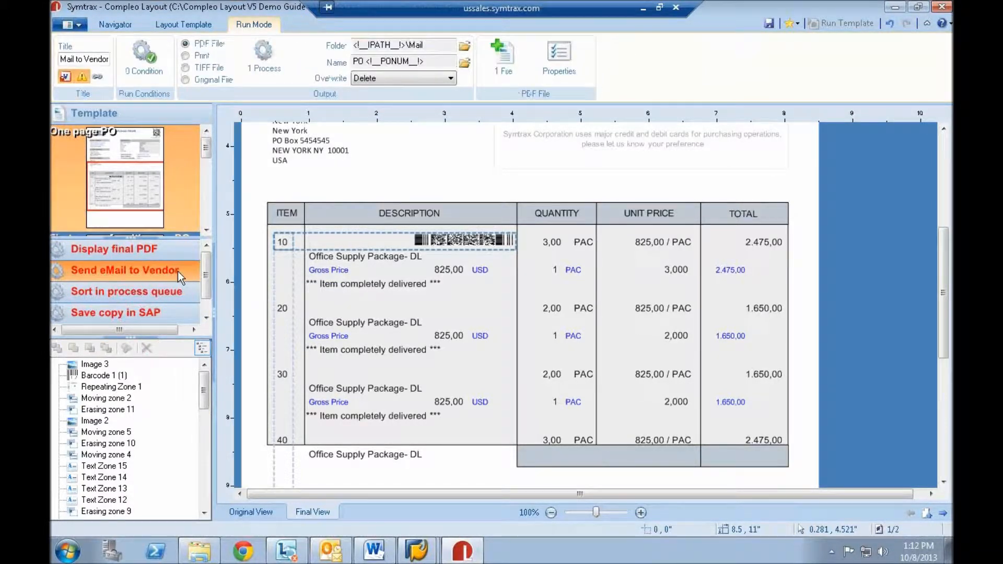
right_click(145, 269)
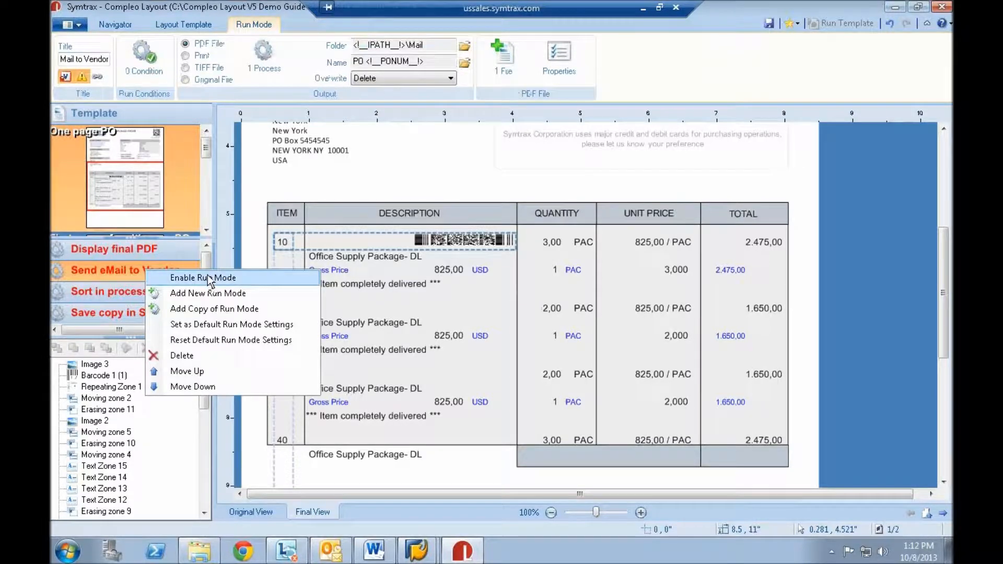
left_click(208, 278)
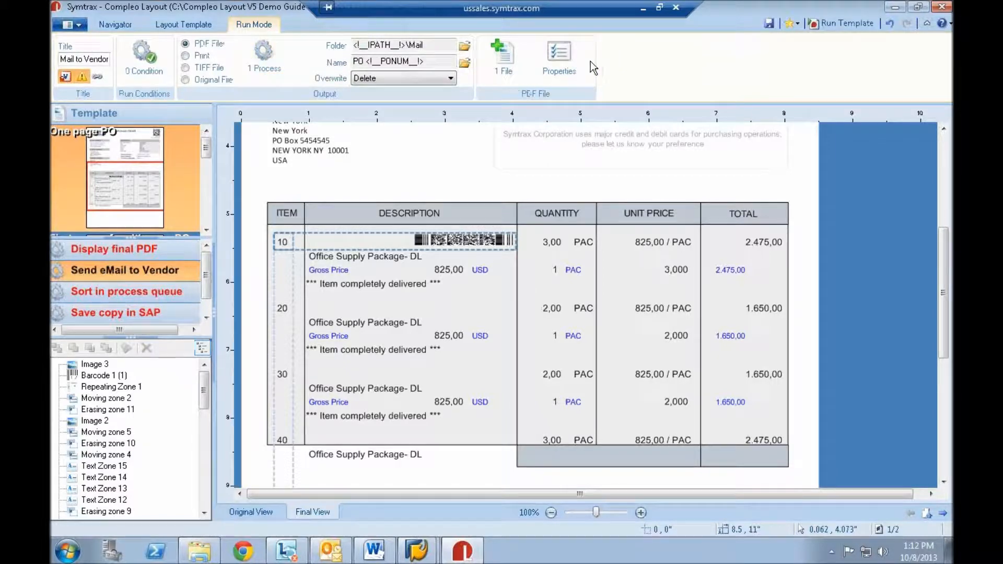
- Open the SMTP Mail Driver settings for the vendor e-mail and view the variables available for the To field
left_click(270, 61)
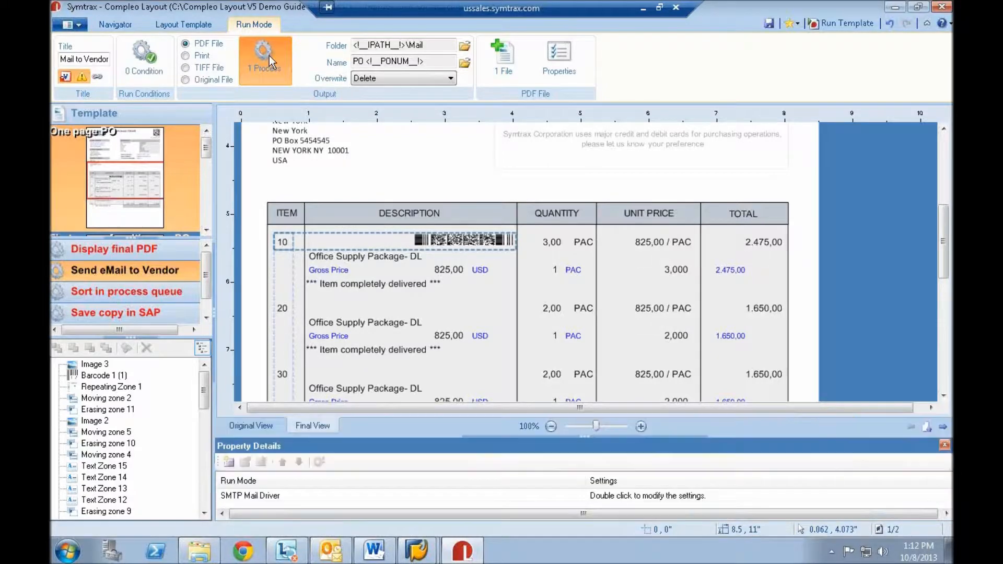
double_click(255, 495)
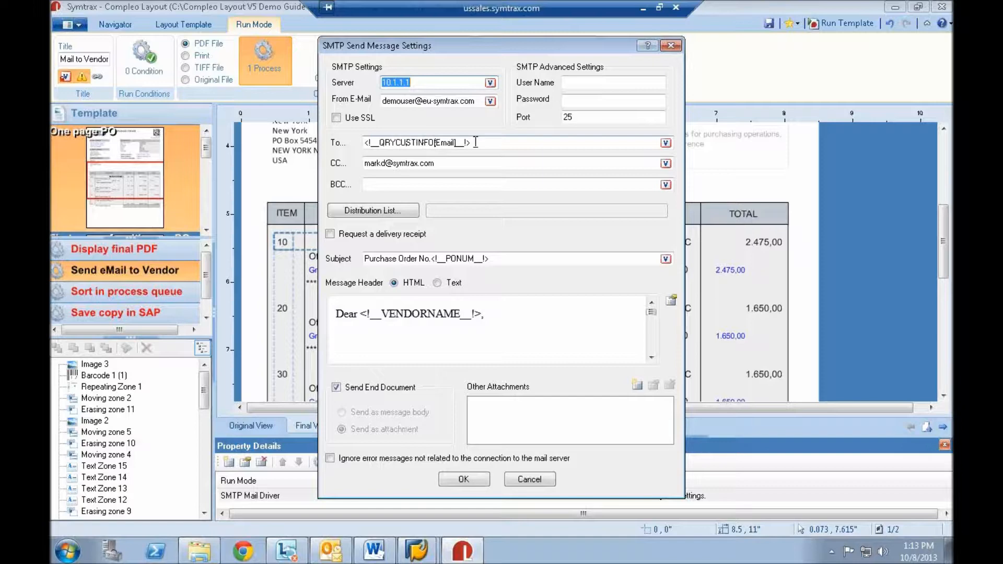
left_click(666, 143)
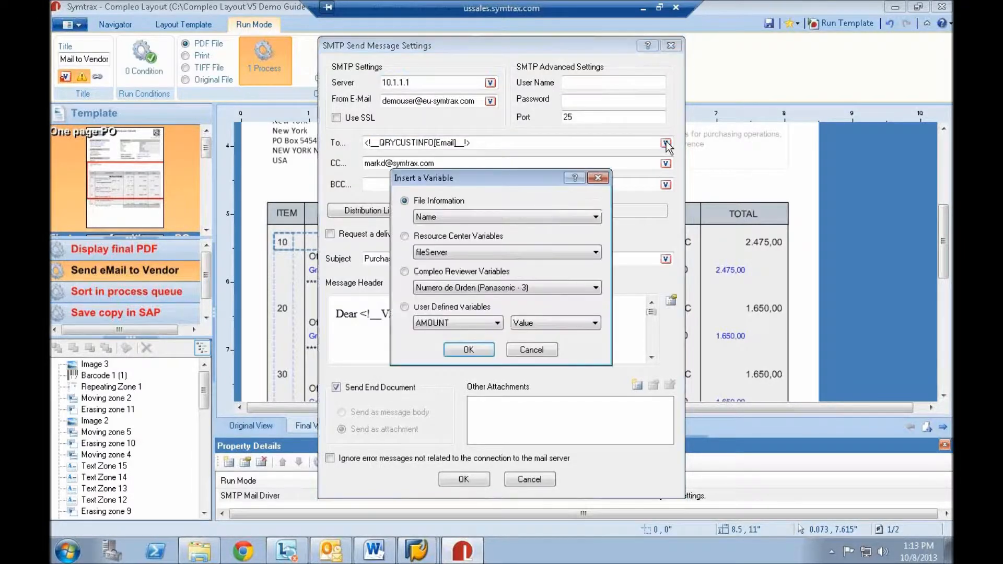
left_click(543, 351)
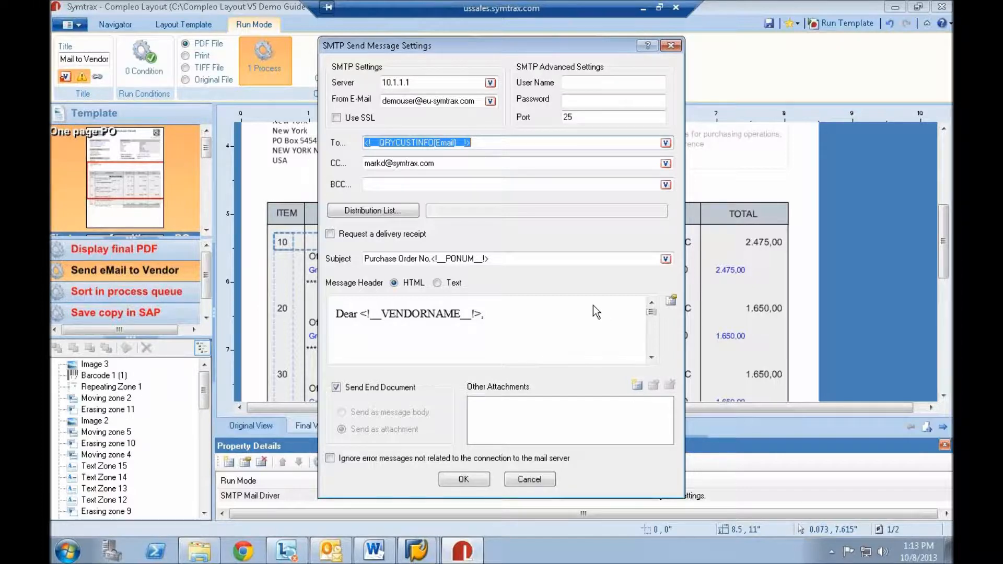
- Review the message header text and the images available for insertion, closing the mail settings without changes
left_click(671, 302)
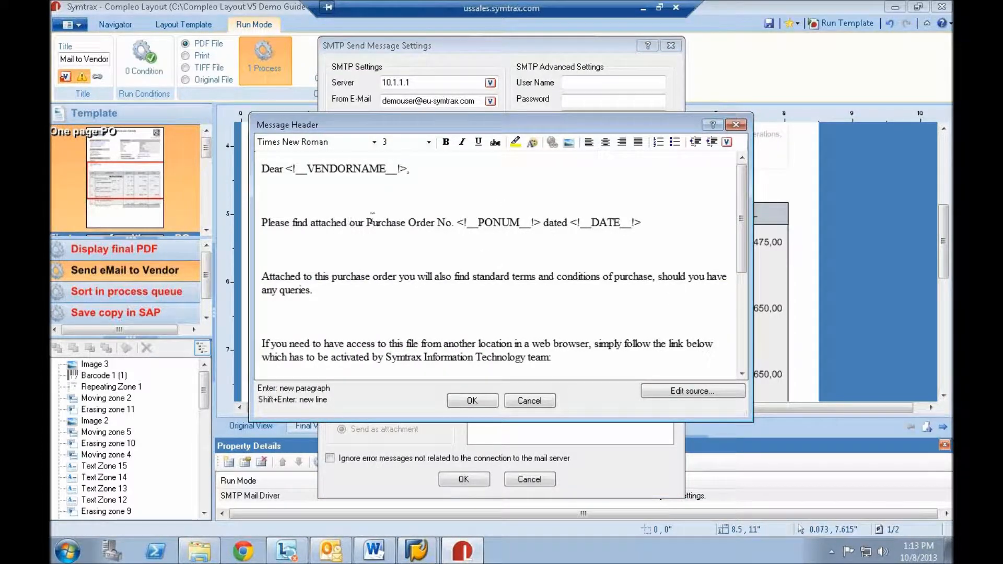
scroll(412, 231, "down", 3)
scroll(414, 236, "up", 3)
left_click(569, 142)
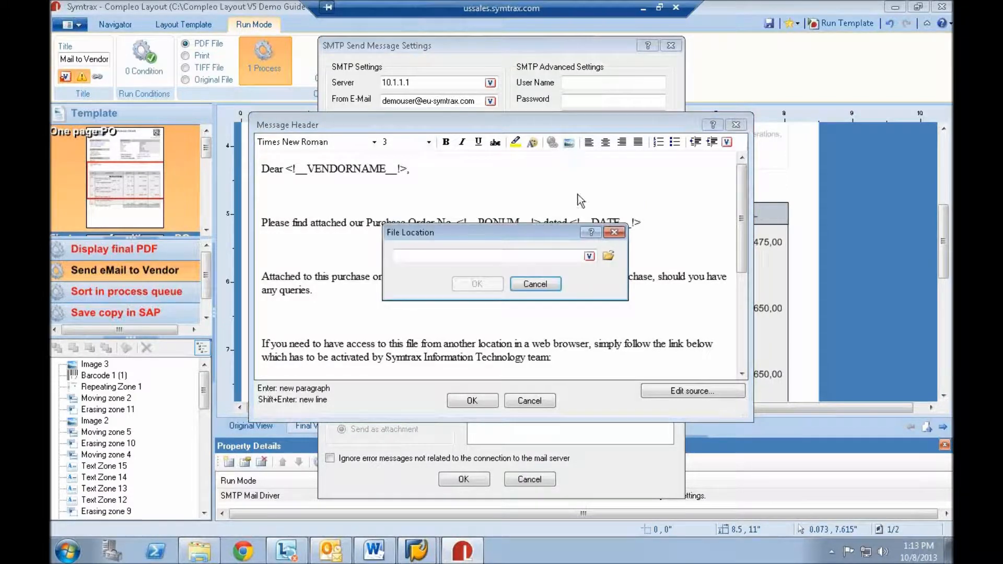
left_click(605, 257)
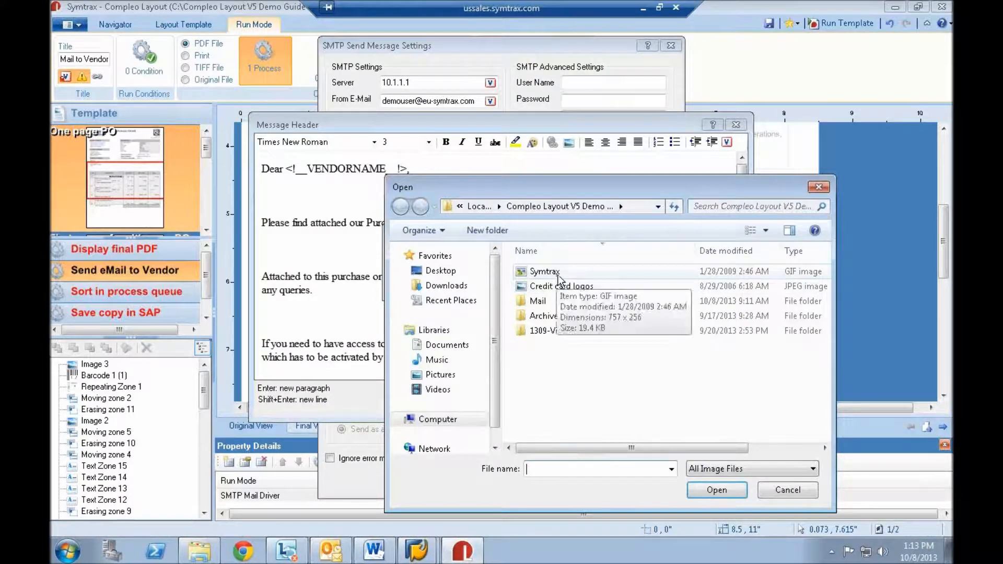
left_click(771, 490)
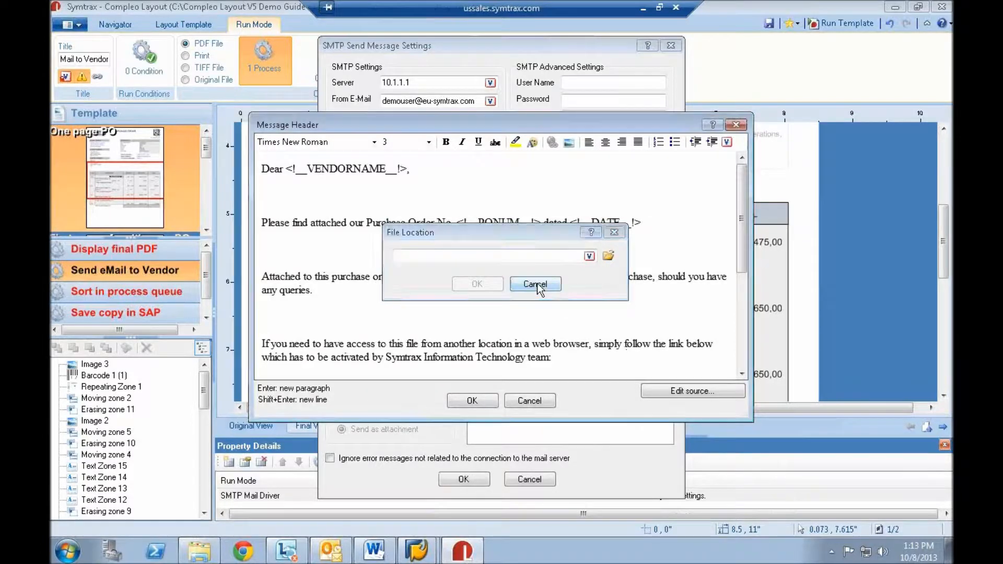
left_click(535, 284)
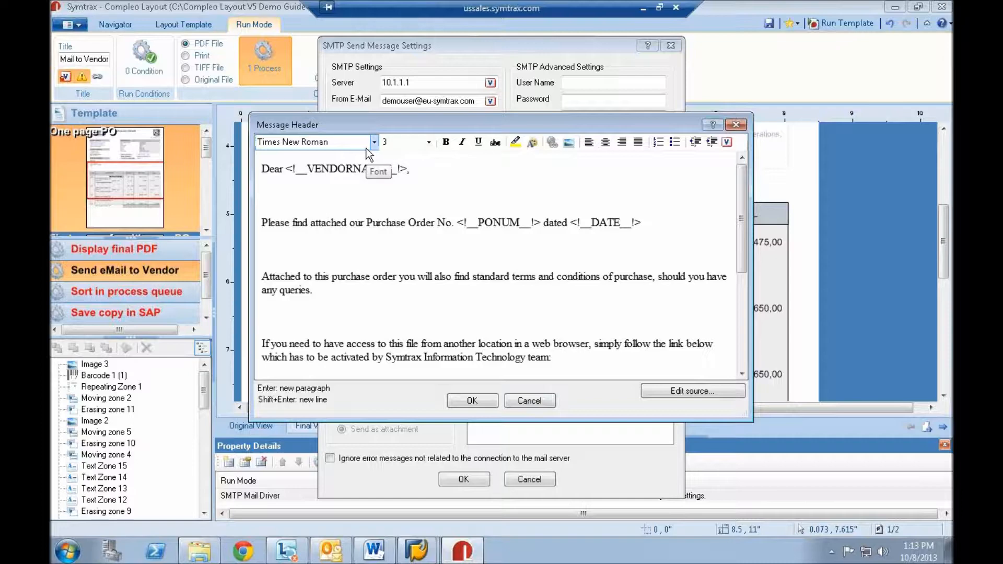
left_click(546, 401)
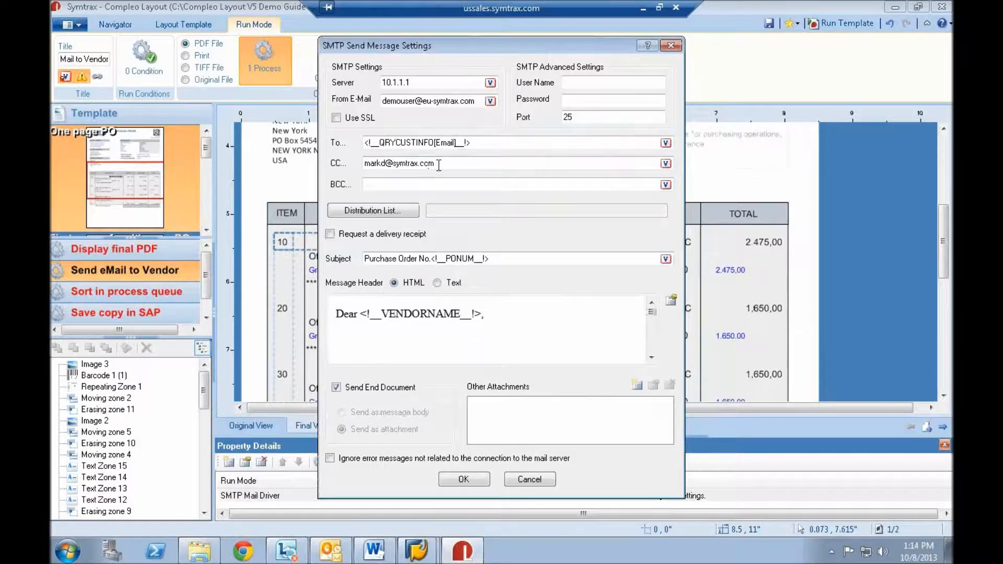
left_click(535, 479)
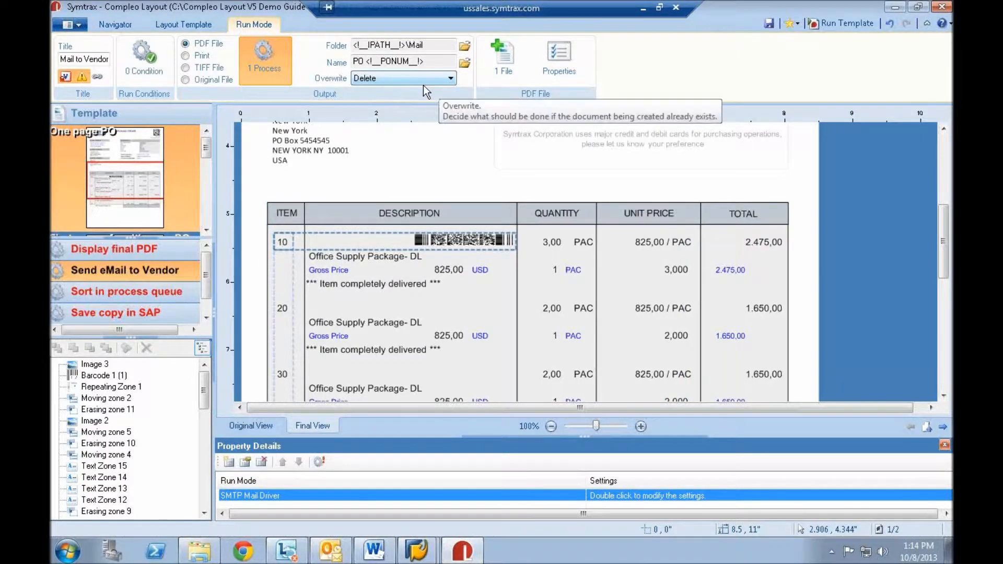
- Review the Terms and Conditions PDF set as additional pages for the vendor e-mail and browse for PDF files, cancelling without changes
left_click(504, 59)
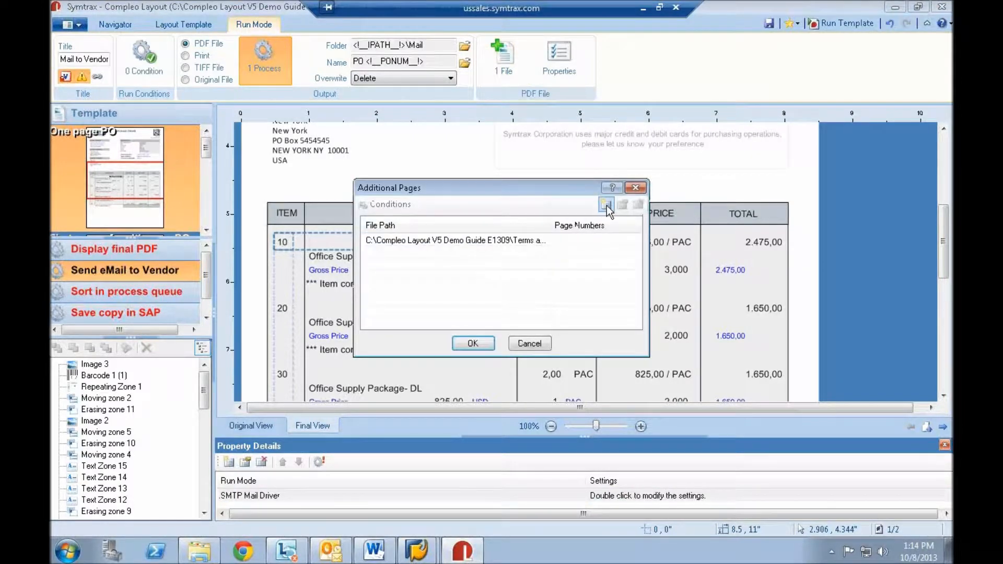
double_click(484, 241)
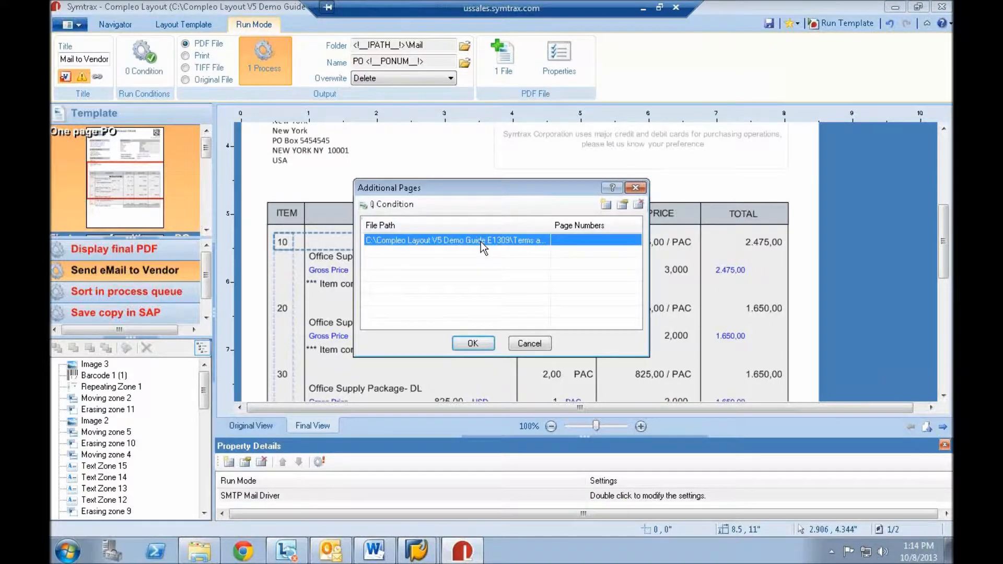
left_click(635, 246)
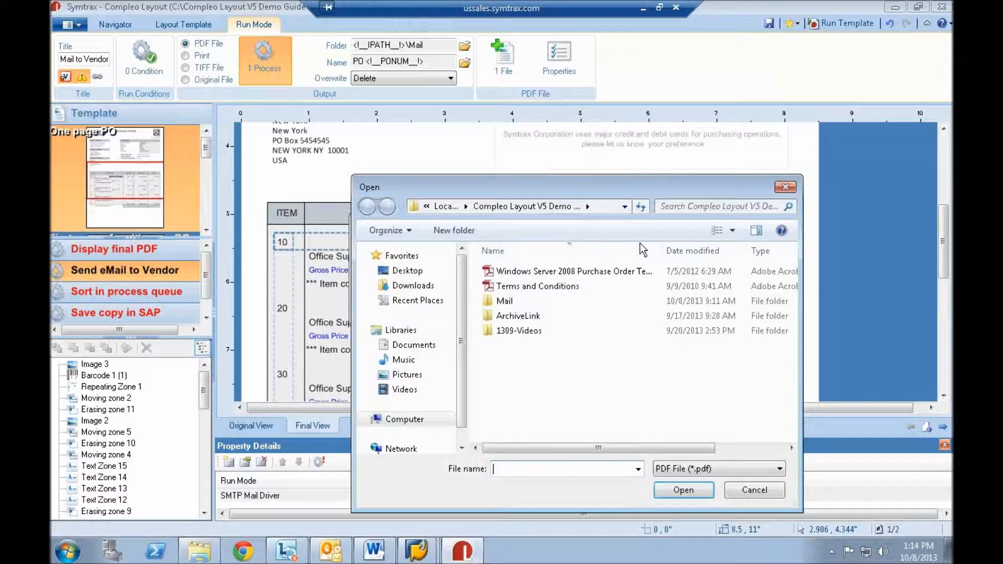
left_click(761, 497)
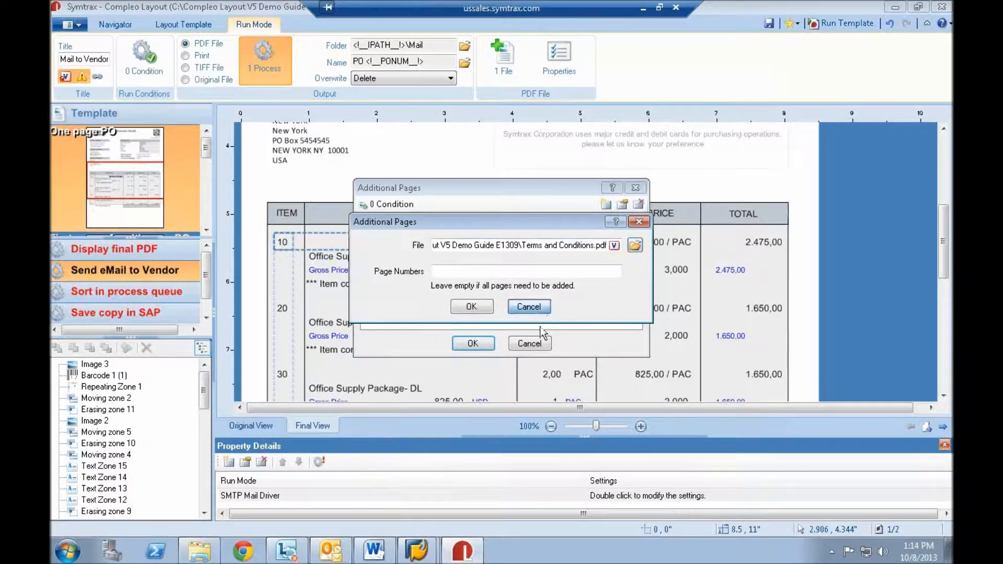
left_click(529, 307)
left_click(530, 344)
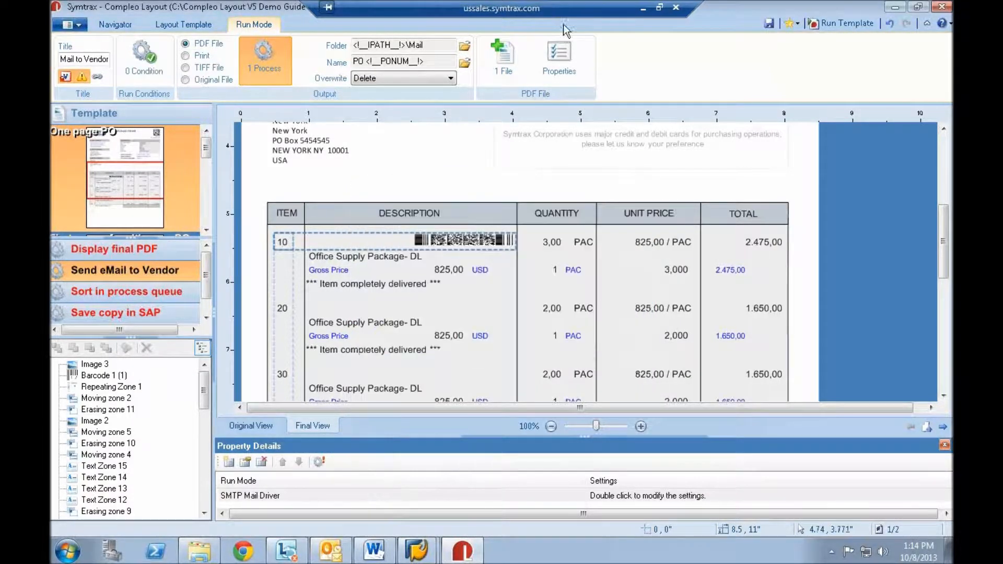
- Review the PDF file properties and digital signature settings of the Send eMail to Vendor run mode
left_click(561, 58)
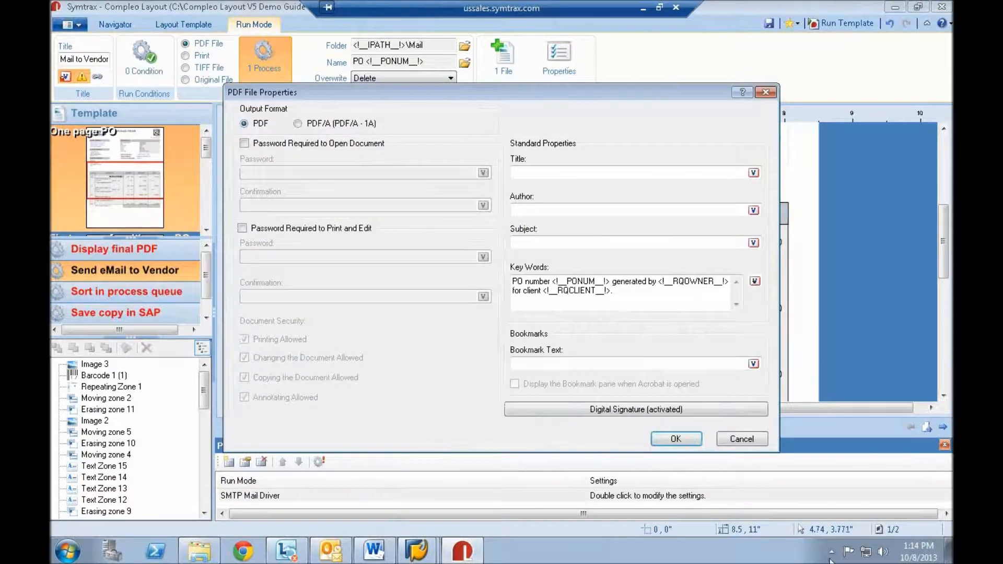
left_click(649, 410)
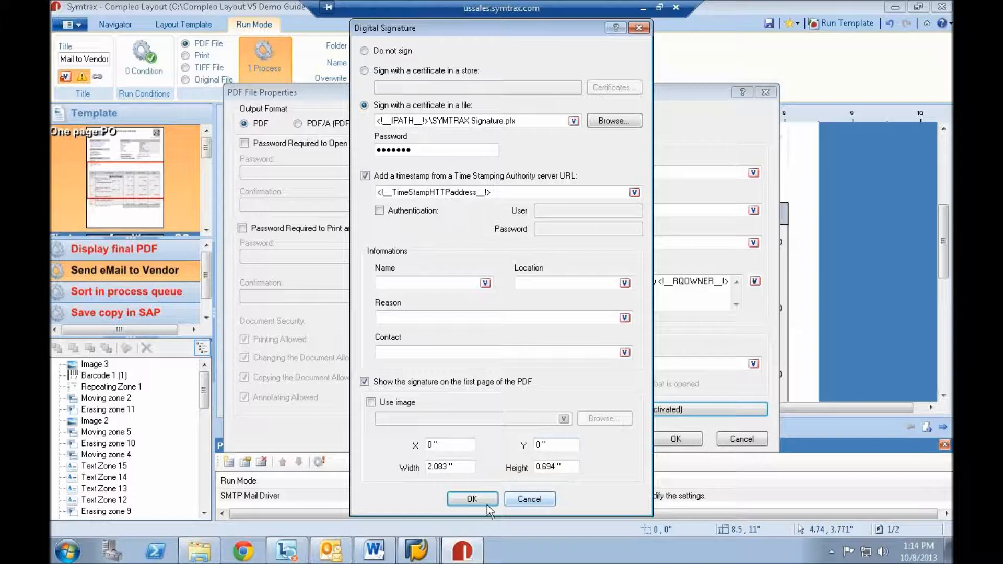
left_click(460, 501)
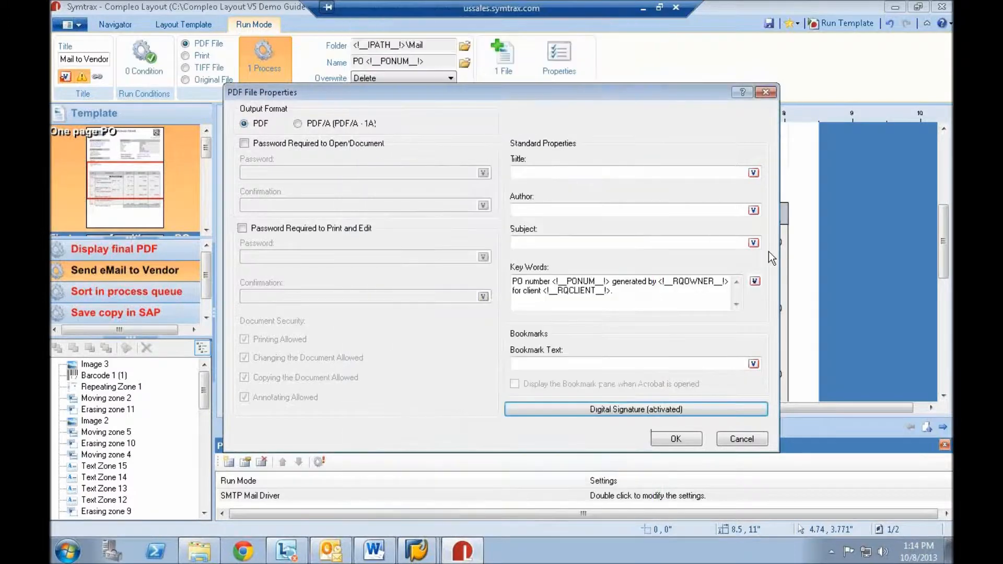
left_click(674, 440)
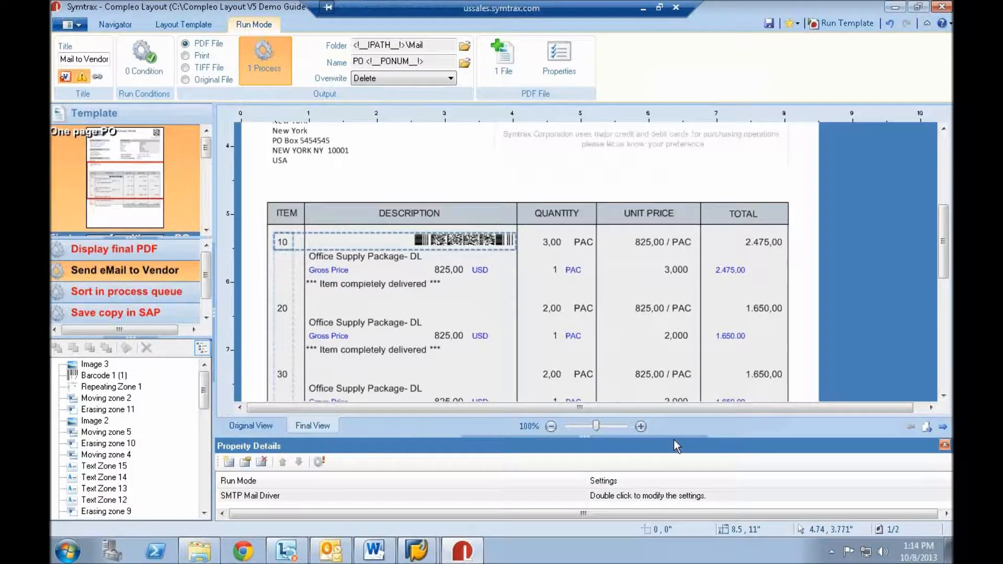
- Run the template to send the purchase order to the vendor and open the e-mail that arrives
left_click(133, 270)
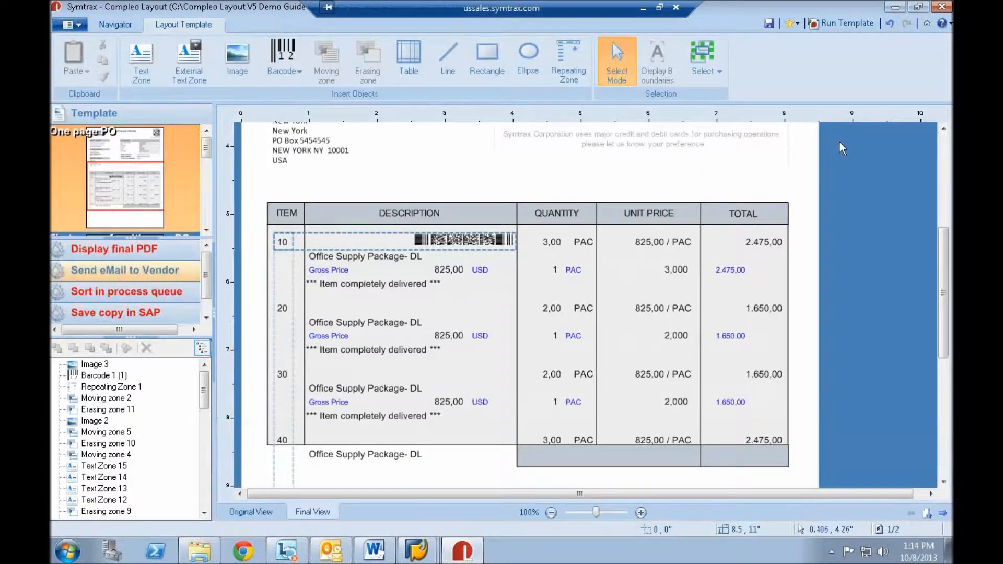
left_click(845, 22)
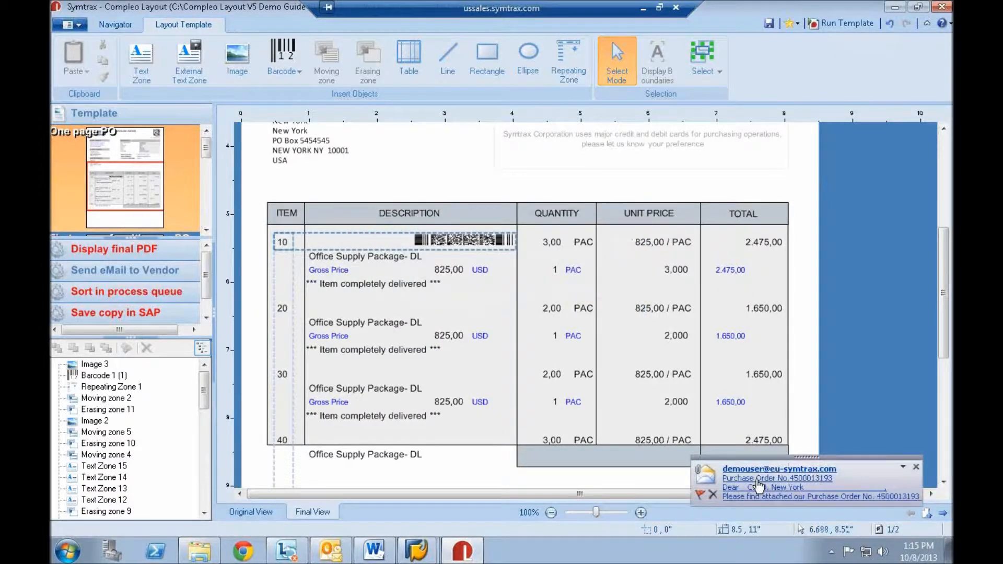
left_click(800, 500)
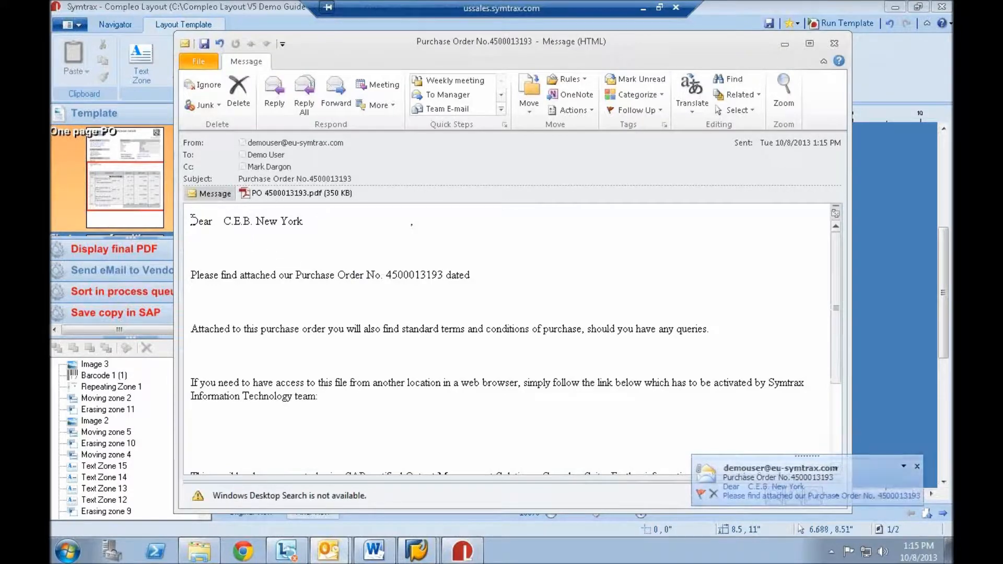
- Read the e-mail body, from the vendor greeting to the closing lines
left_click_drag(411, 224, 192, 223)
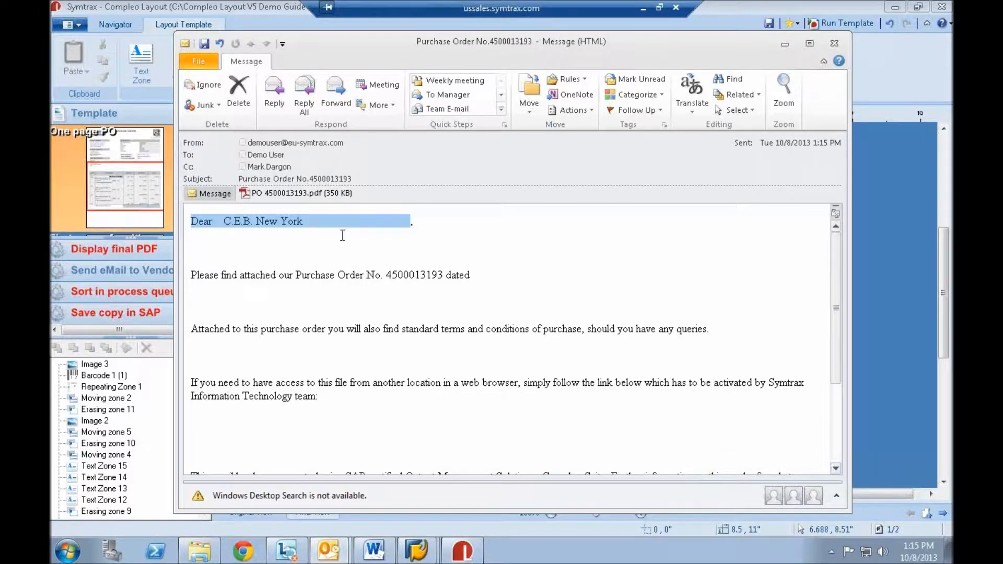
left_click(343, 236)
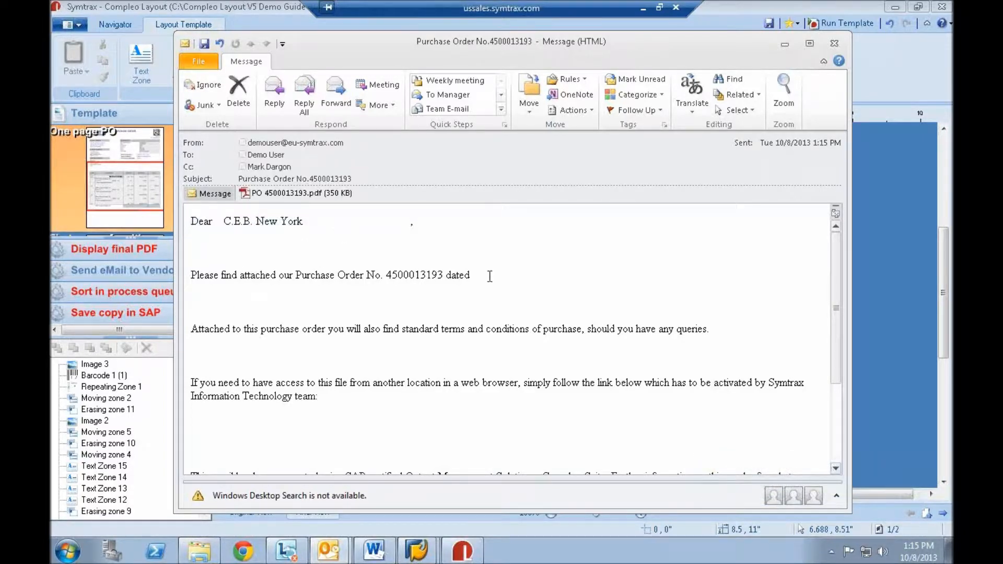
scroll(425, 270, "down", 3)
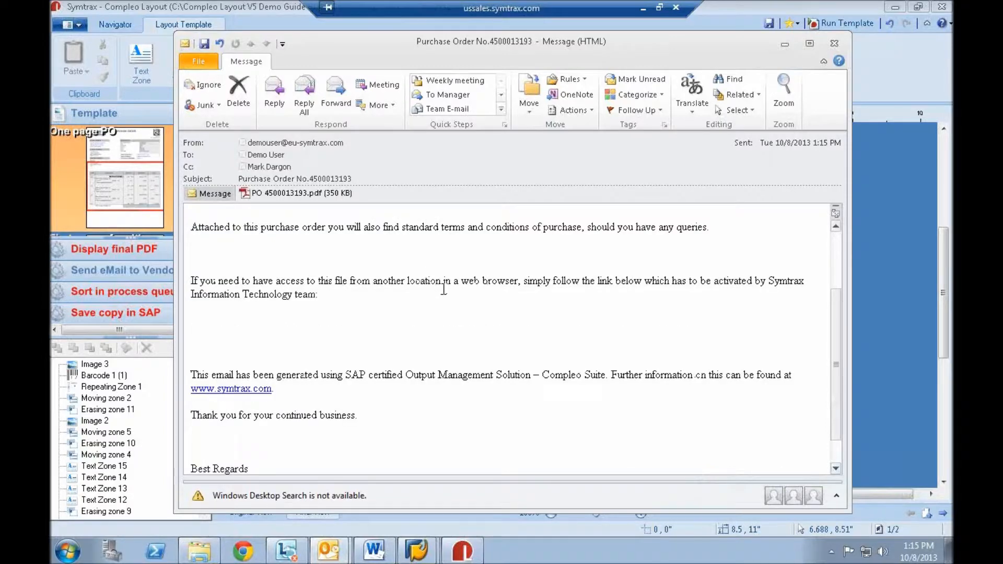
scroll(443, 288, "up", 3)
- Open the attached purchase order PDF and examine its header, item barcodes and total on the first two pages
left_click(292, 195)
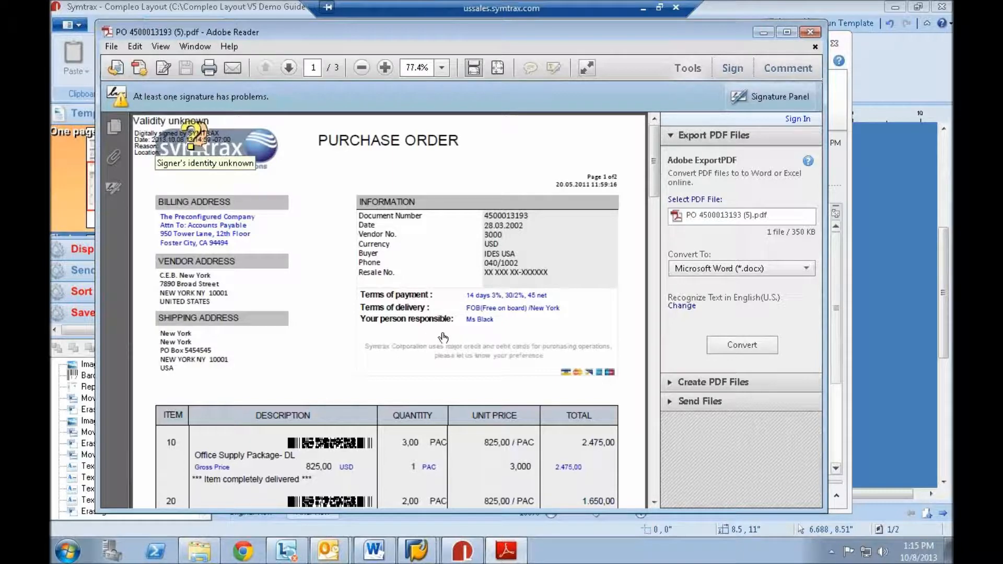
scroll(428, 326, "down", 3)
scroll(428, 326, "down", 2)
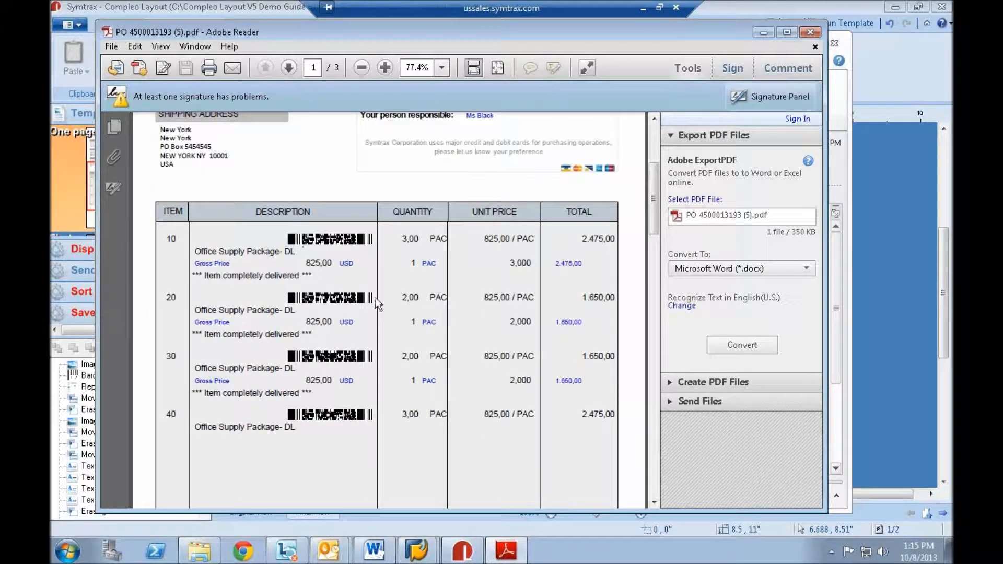
scroll(373, 303, "down", 8)
scroll(374, 303, "down", 5)
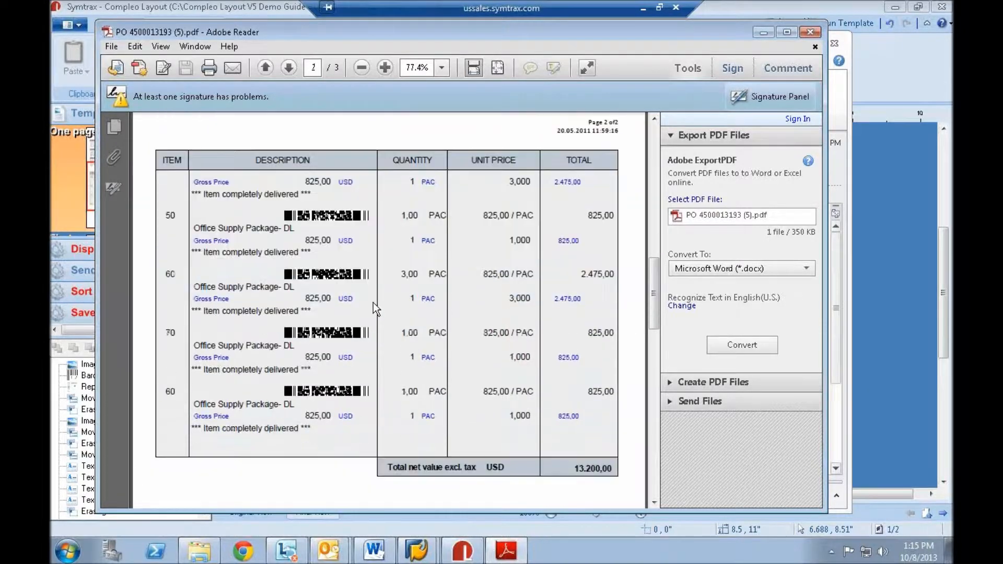
scroll(376, 299, "up", 4)
scroll(375, 299, "up", 10)
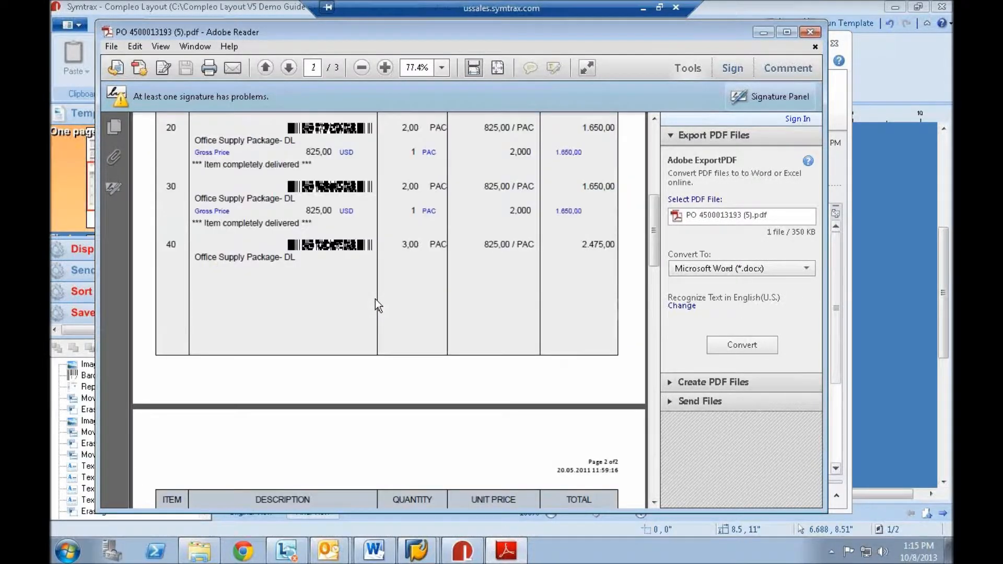
- Examine the terms and conditions on the last page of the PDF, and close the PDF and the e-mail
left_click(498, 68)
left_click_drag(657, 181, 654, 438)
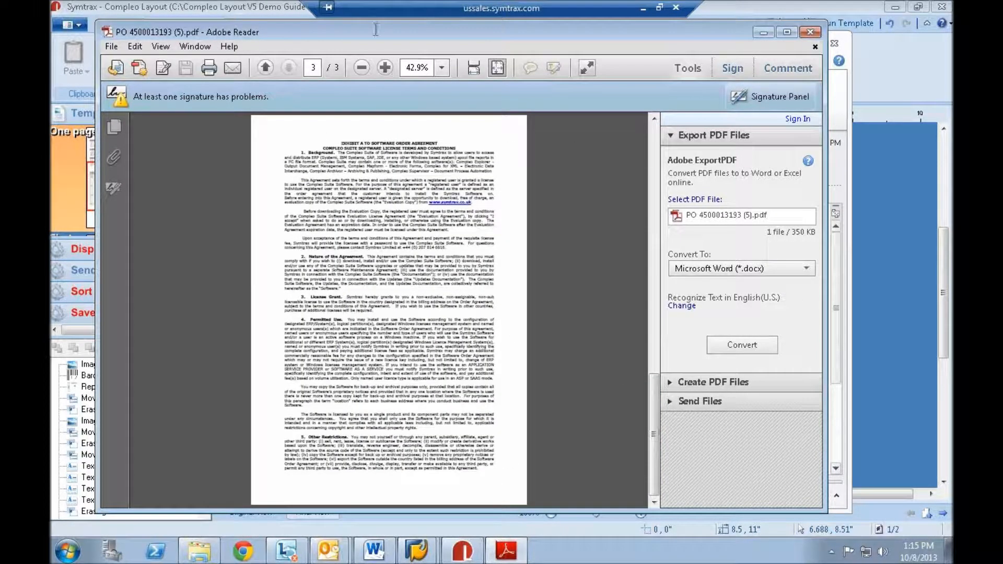
left_click(392, 70)
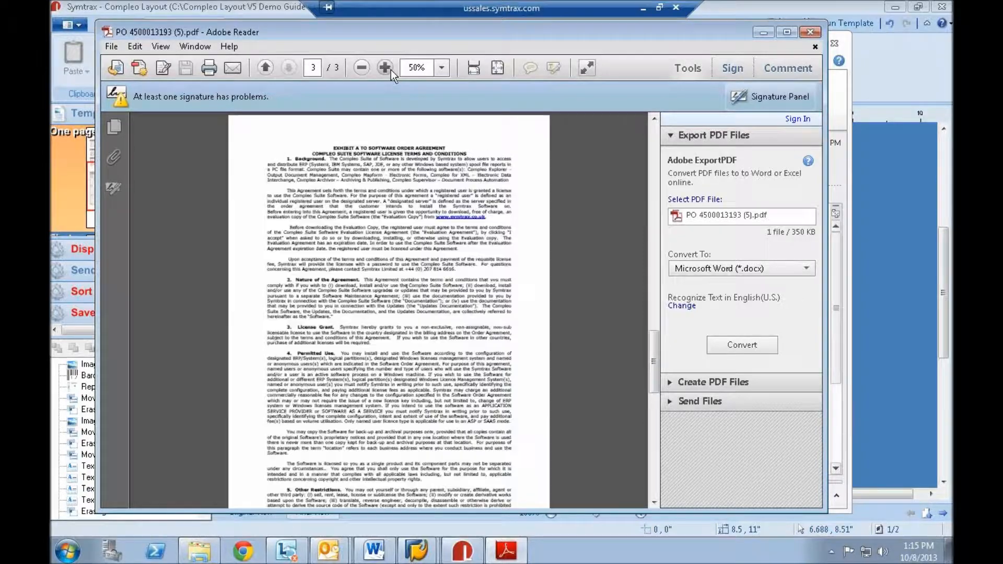
left_click(391, 70)
left_click(391, 70)
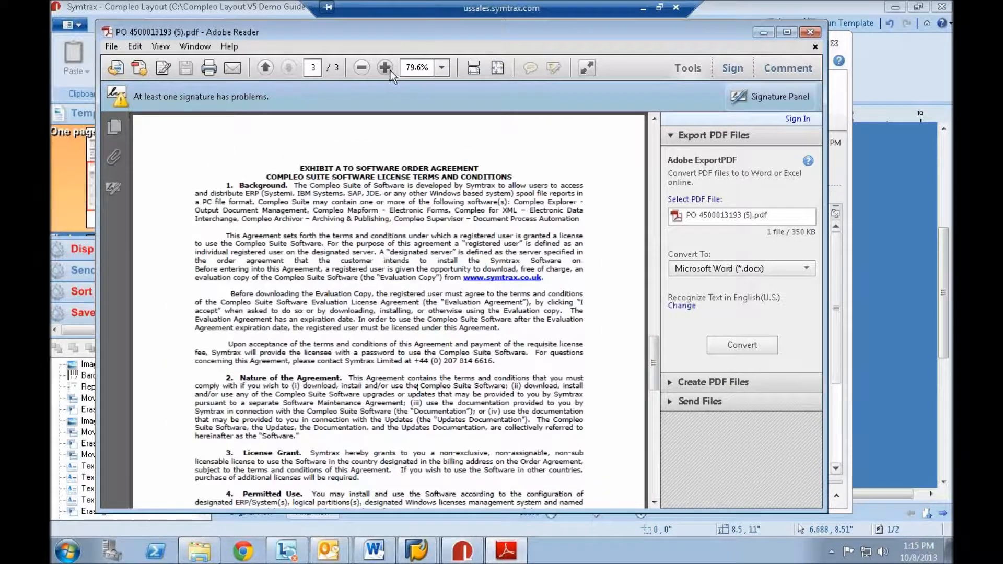
scroll(368, 327, "down", 2)
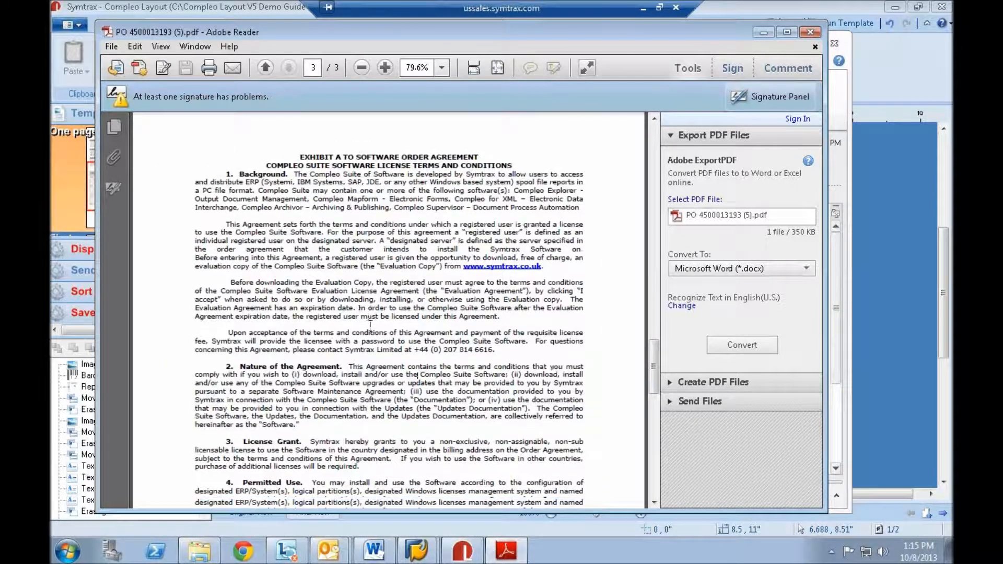
scroll(371, 328, "down", 1)
scroll(371, 324, "down", 3)
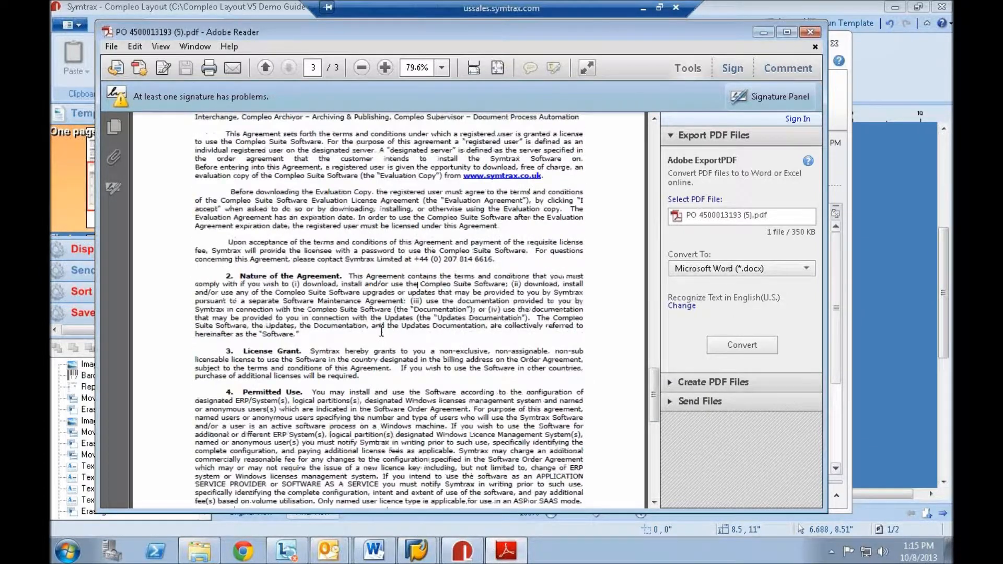
left_click(810, 32)
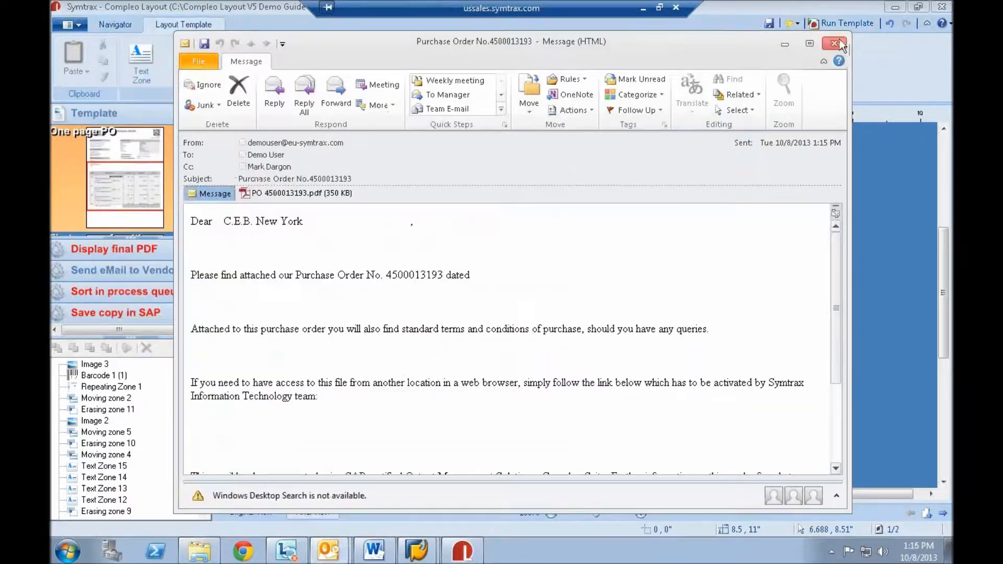
left_click(840, 44)
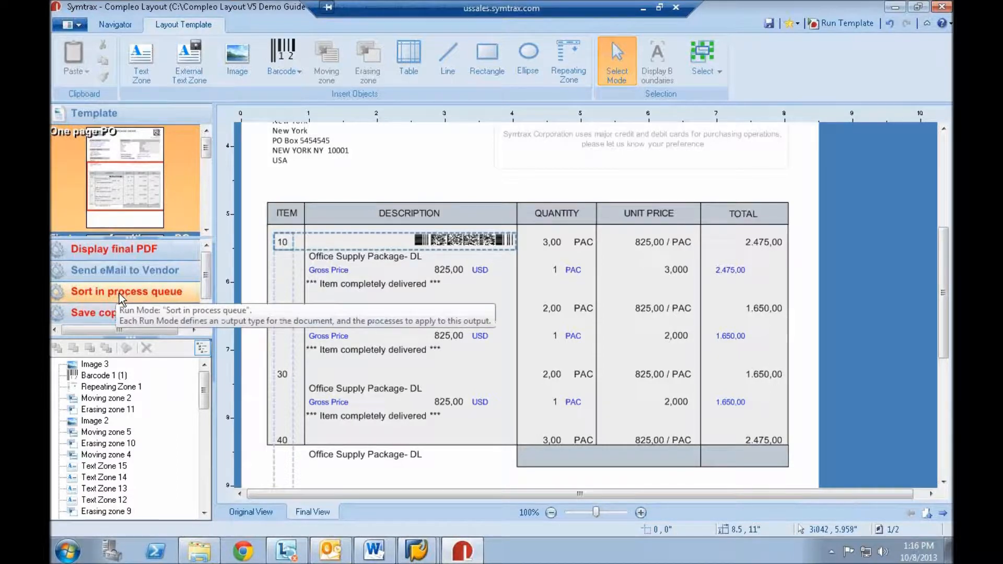
- Disable the Send eMail to Vendor run mode and enable the Sort in process queue run mode
right_click(137, 270)
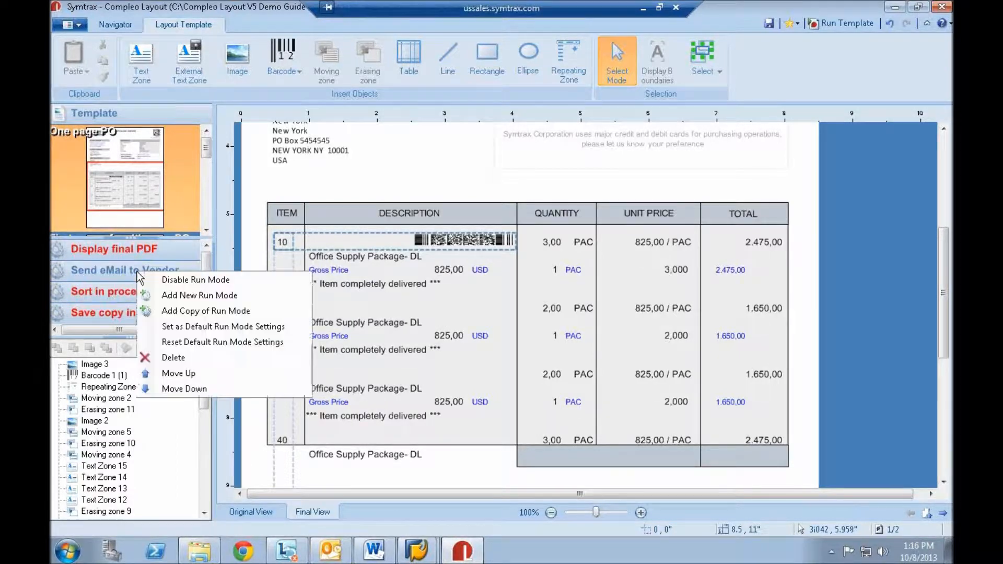
left_click(226, 281)
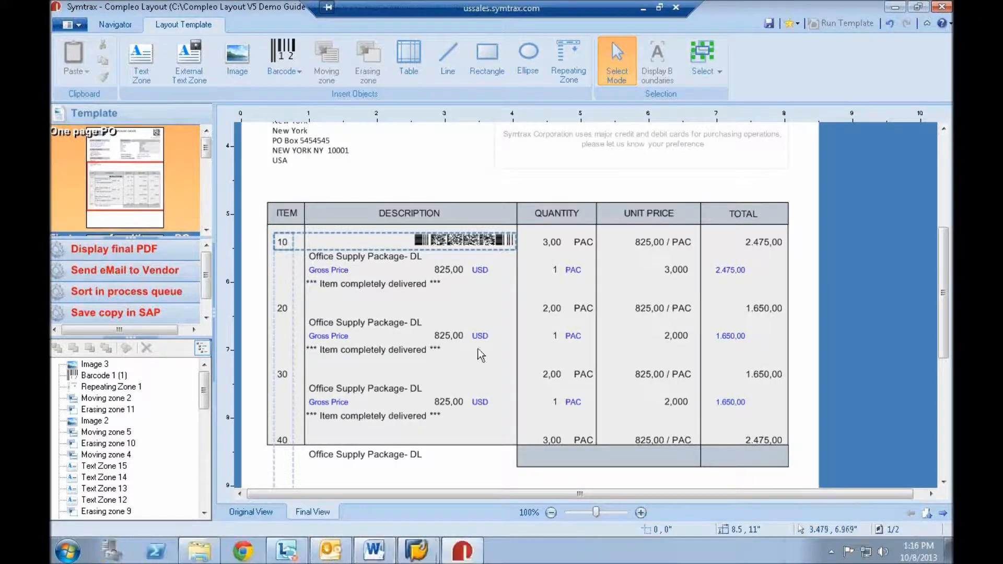
left_click(478, 349)
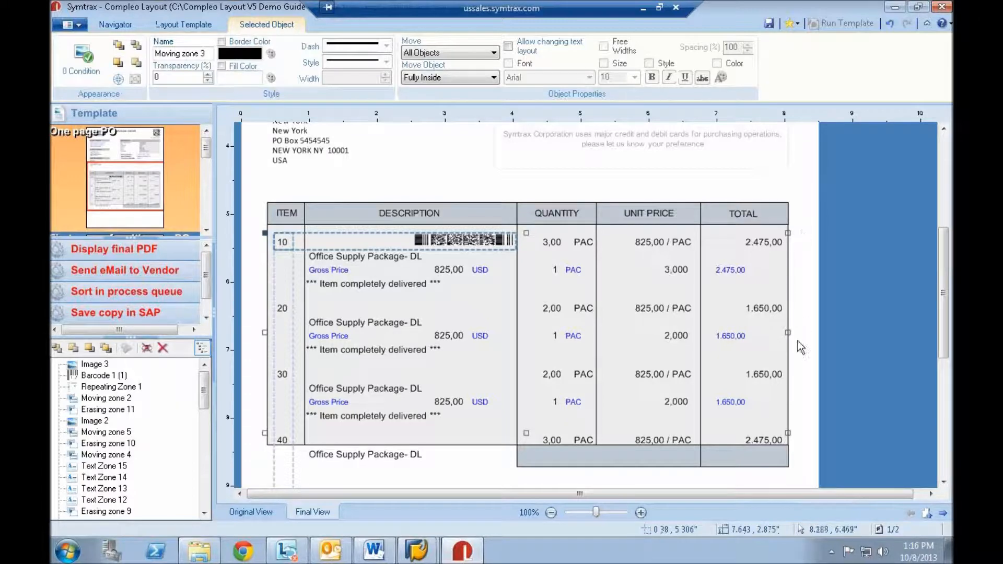
right_click(163, 289)
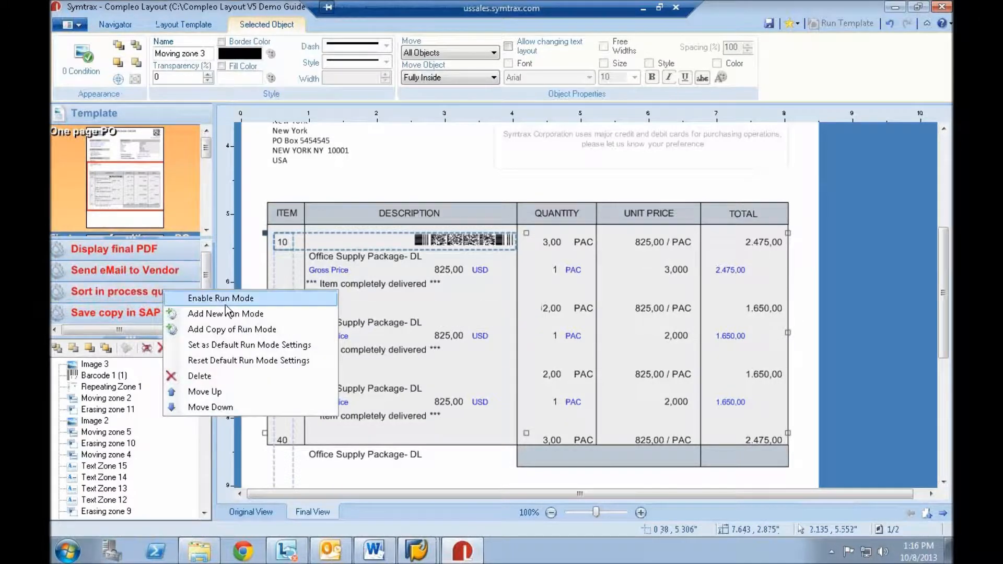
left_click(227, 303)
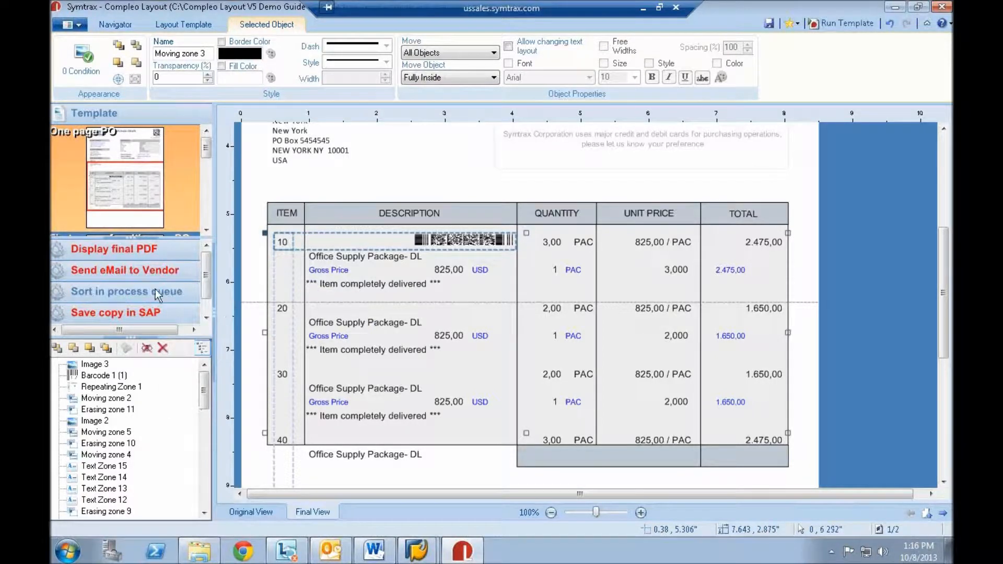
- Review the destination queue and City property in the Sort in process queue run mode's process settings, closing them without changes
left_click(146, 292)
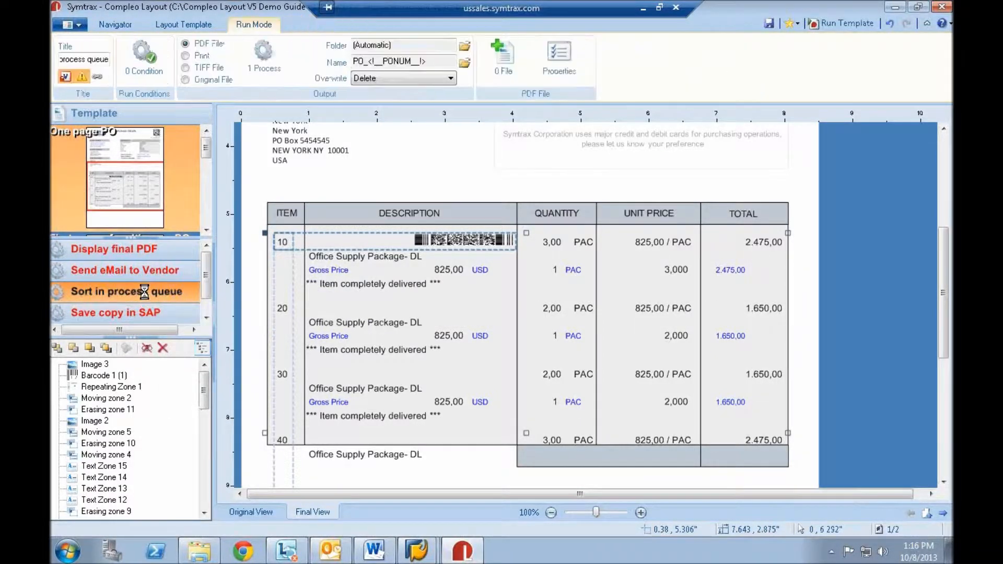
left_click(264, 59)
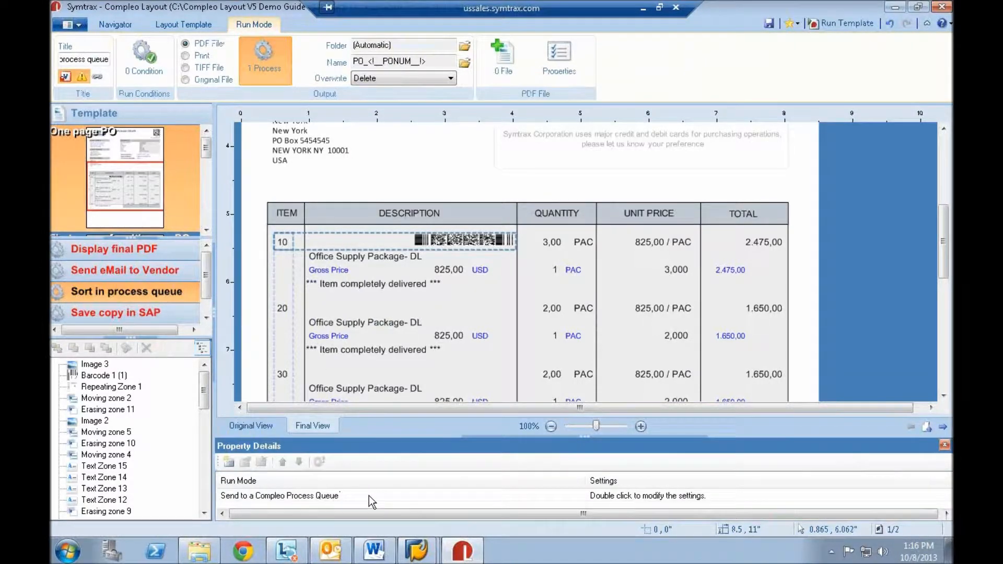
double_click(368, 497)
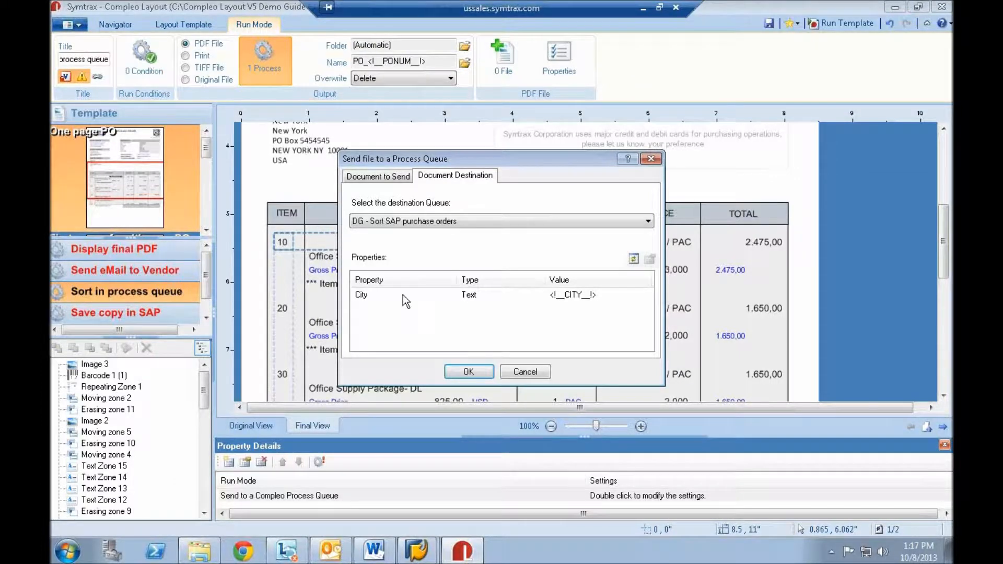
left_click(360, 294)
left_click(651, 159)
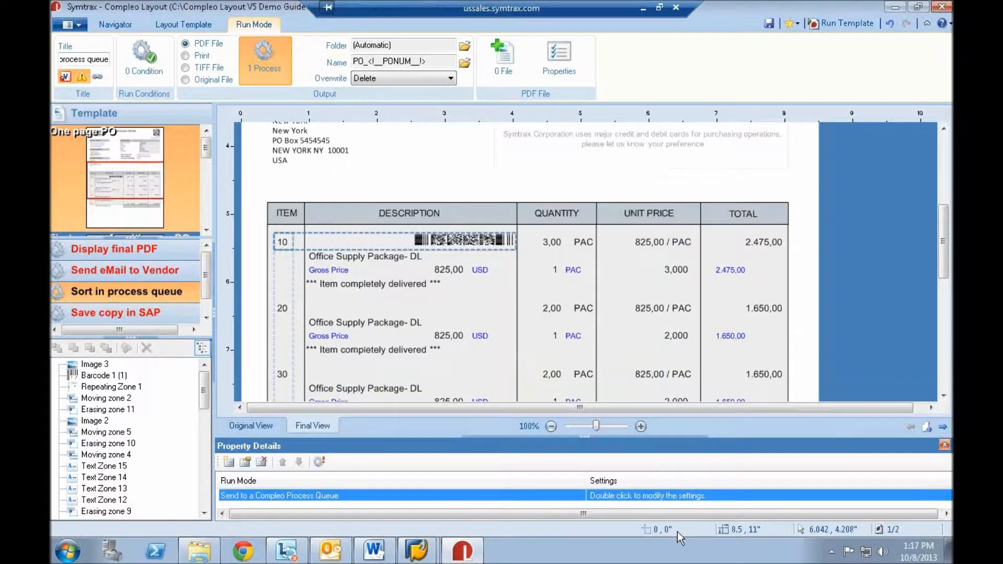
- Open Compleo Supervisor and bring up the Sort SAP purchase orders scenario of the DG - Sort SAP purchase orders process queue
left_click(831, 552)
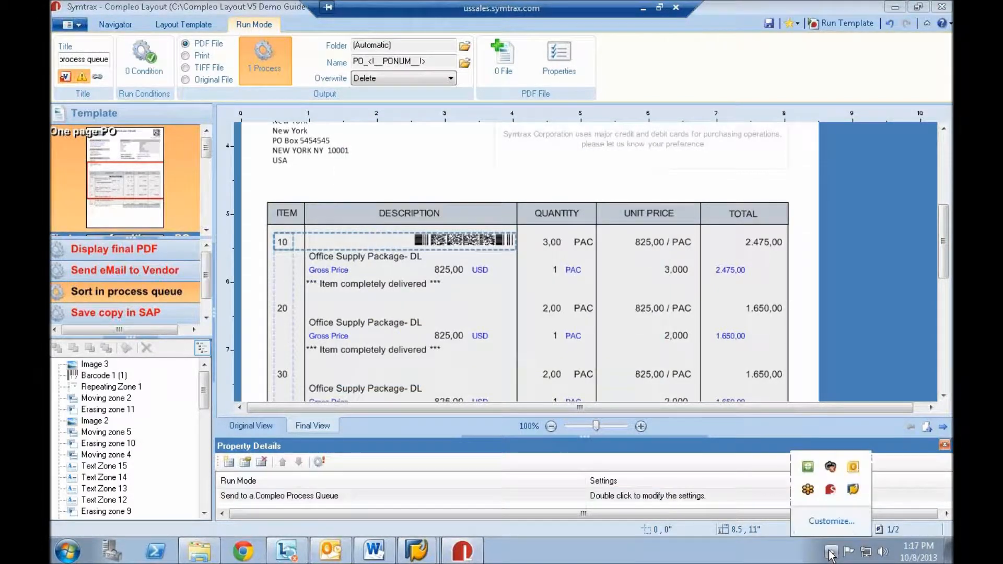
left_click(831, 491)
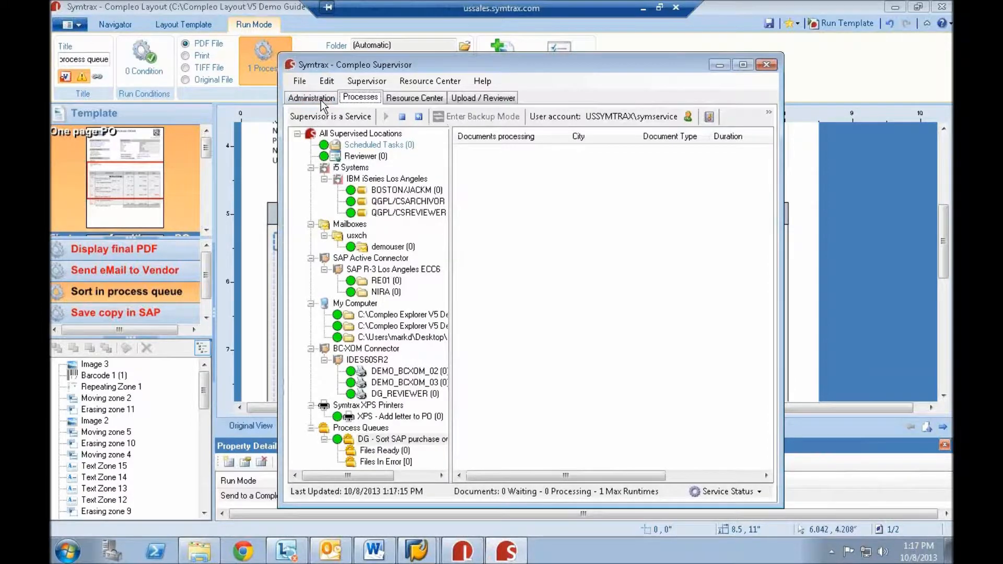
left_click(321, 100)
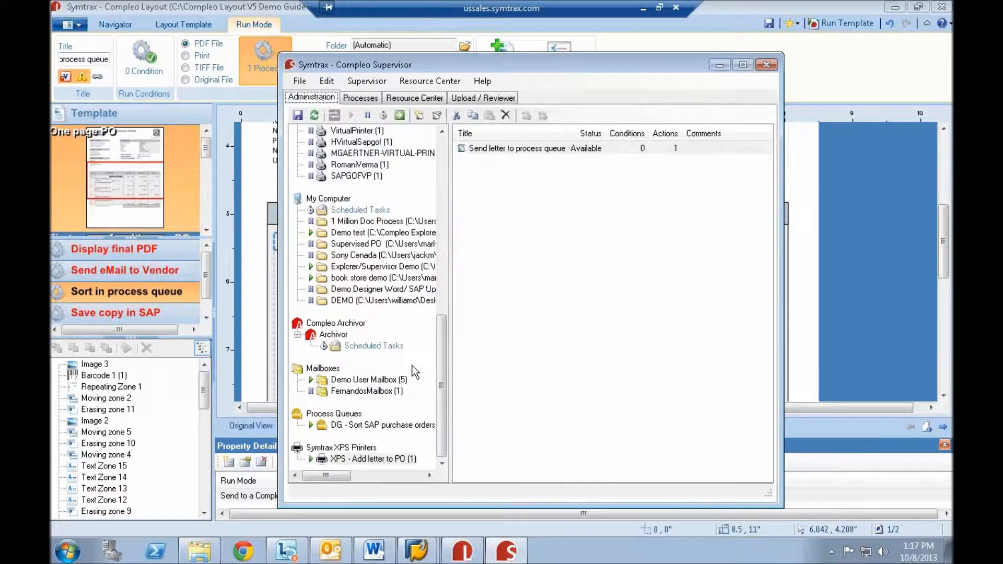
left_click(386, 427)
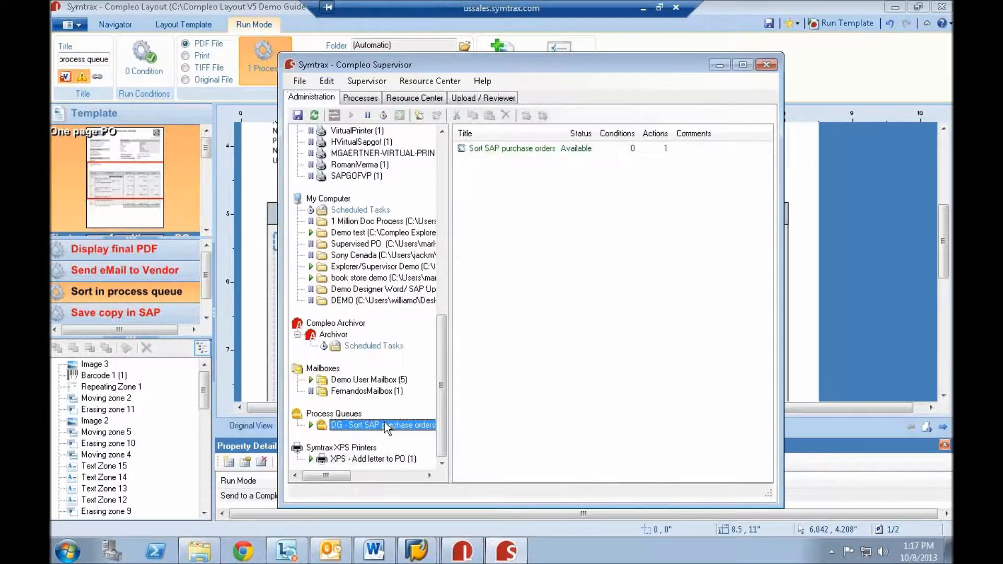
double_click(517, 149)
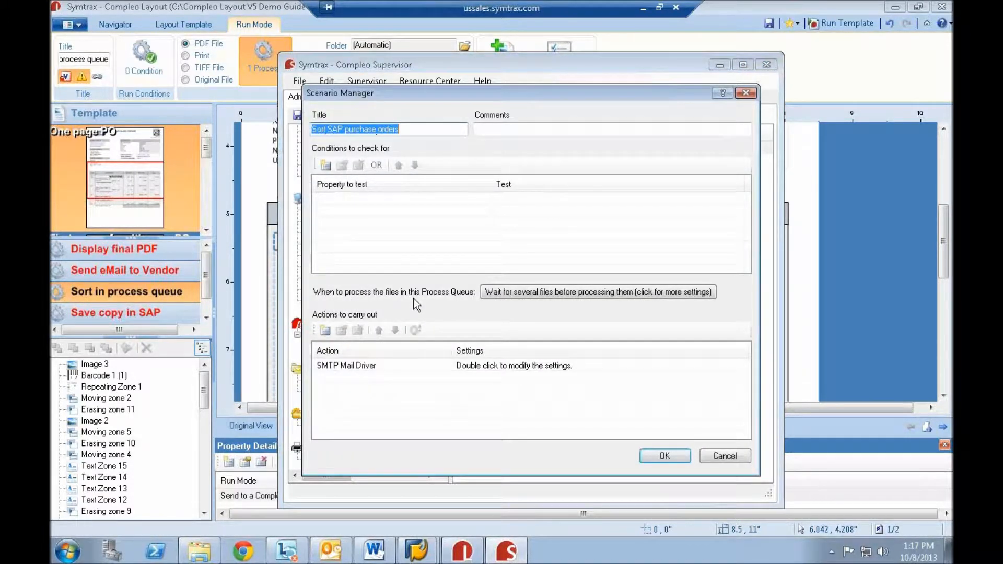
- Review the scenario's wait settings, covering the last-document condition, file sorting and concatenation of grouped files, and close them with OK
left_click(548, 291)
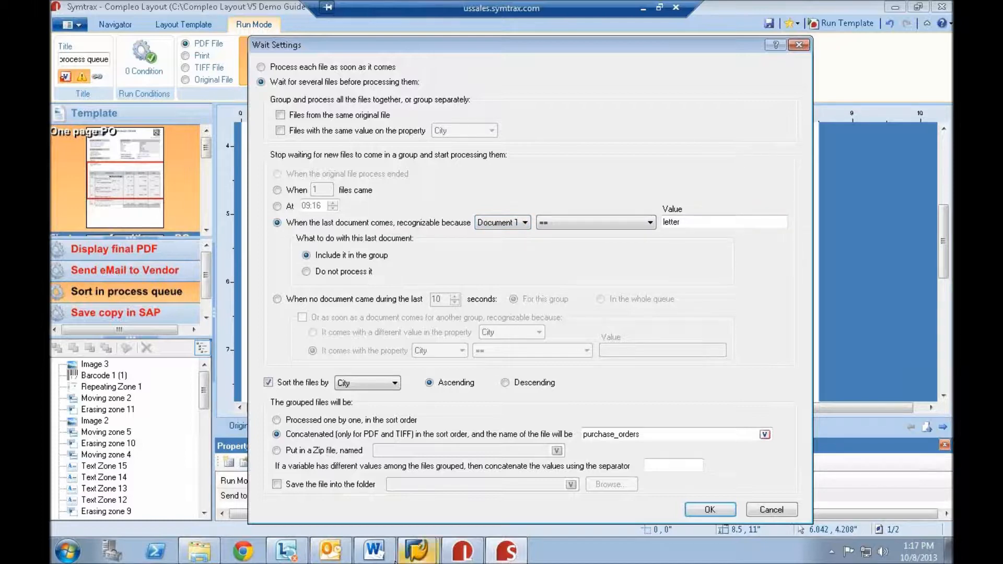
mouse_move(384, 559)
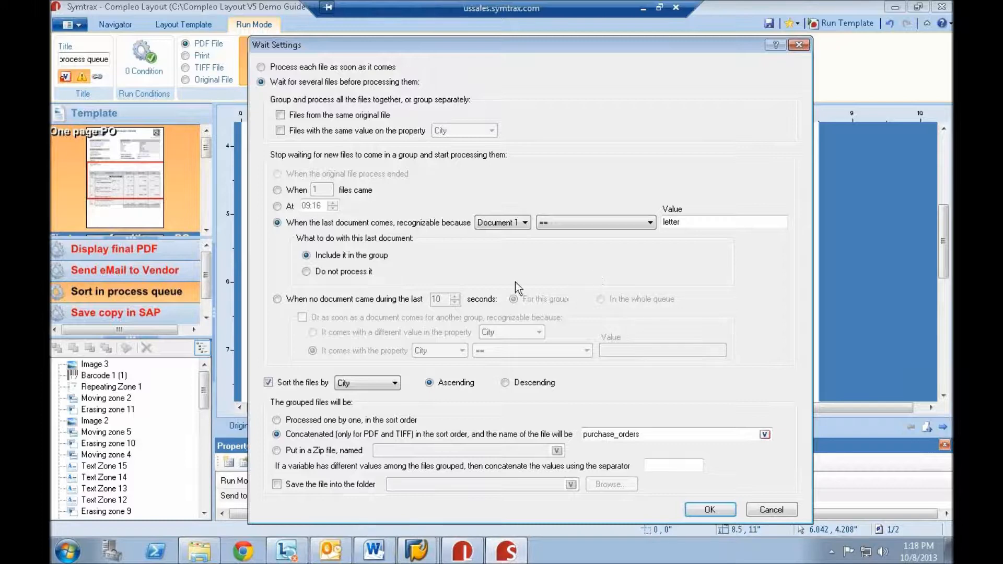
left_click(268, 382)
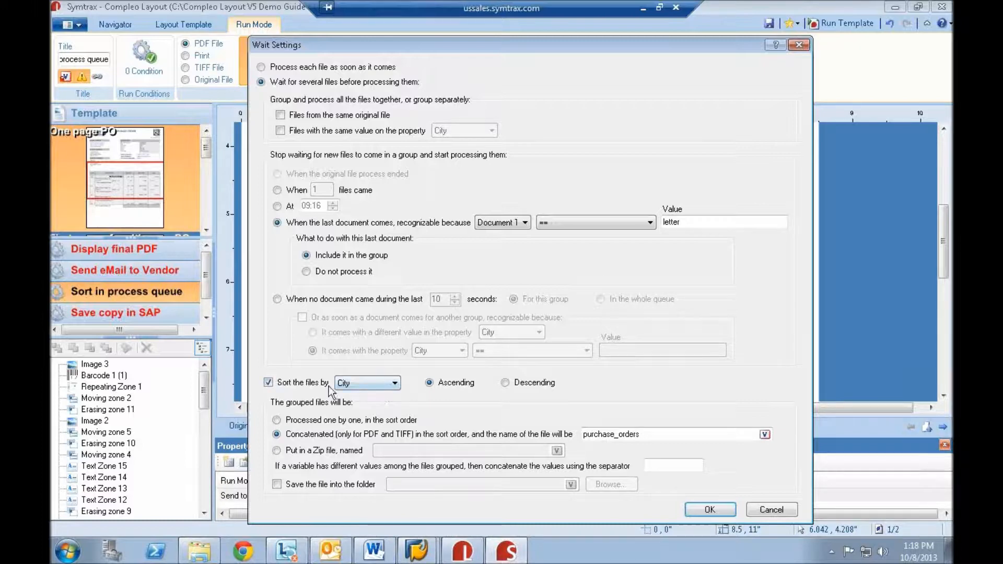
left_click(709, 510)
- Review the SMTP Mail Driver action's recipients, subject and message, and close the Sort SAP purchase orders scenario
double_click(409, 368)
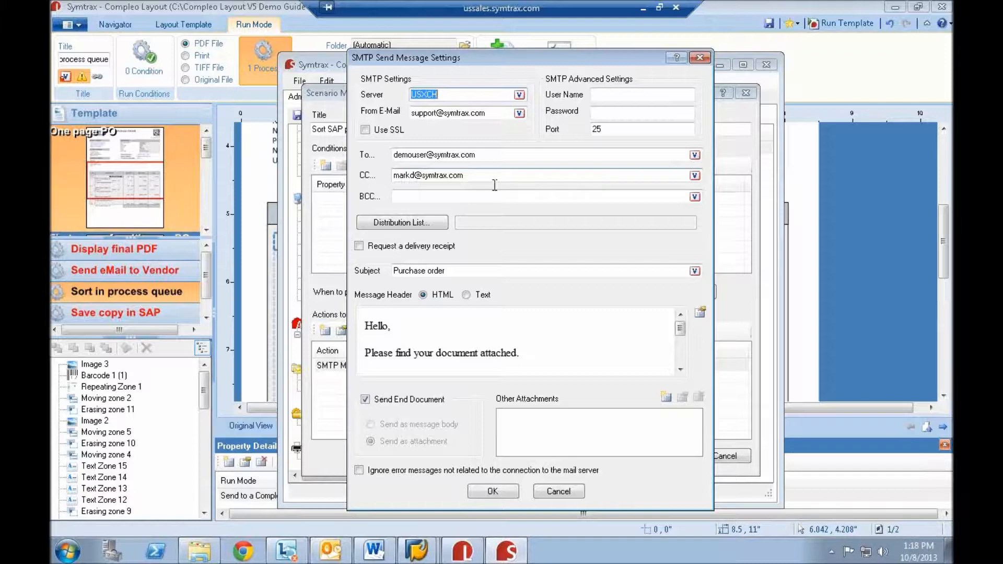
left_click(502, 491)
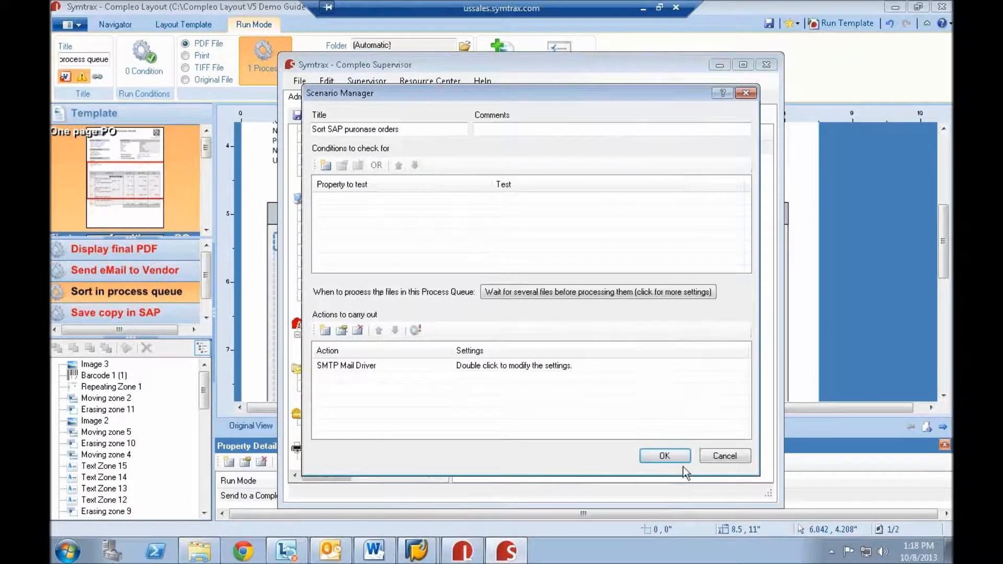
left_click(685, 460)
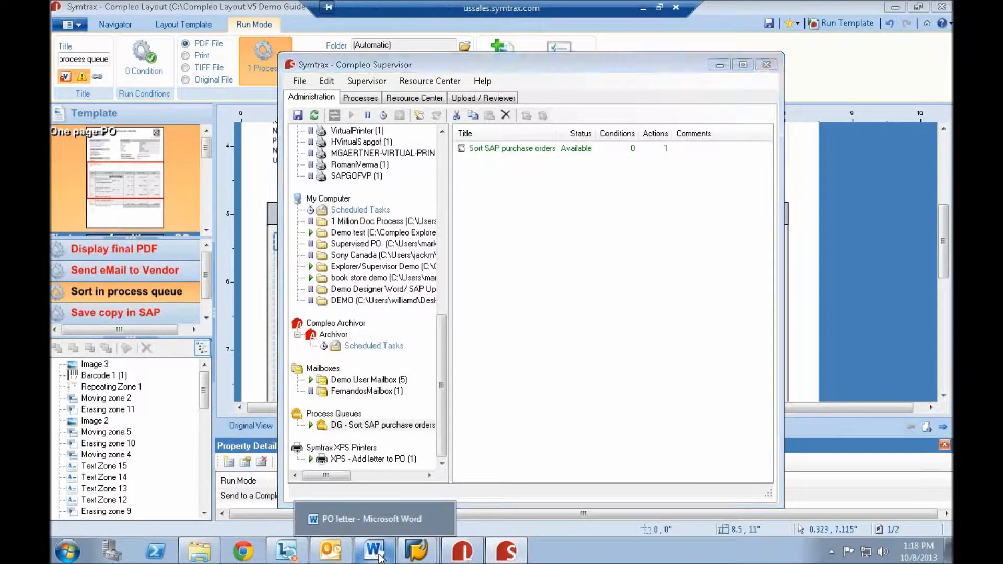
- Switch to the PO letter in Microsoft Word, read through its content, and minimize it
left_click(334, 525)
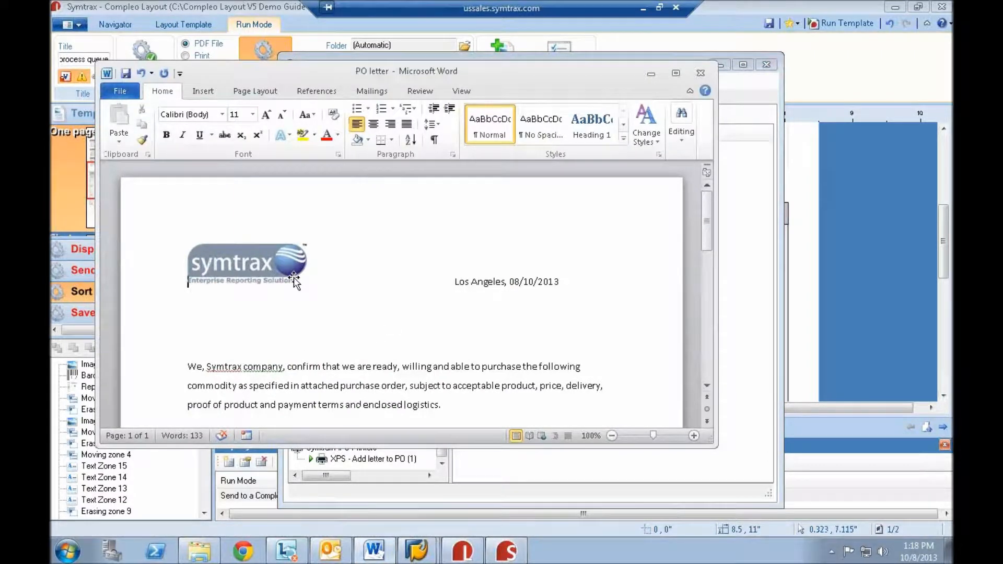
mouse_move(707, 224)
left_mouse_down()
mouse_move(700, 339)
mouse_move(693, 207)
mouse_move(697, 382)
mouse_move(693, 178)
left_mouse_up()
left_click(650, 75)
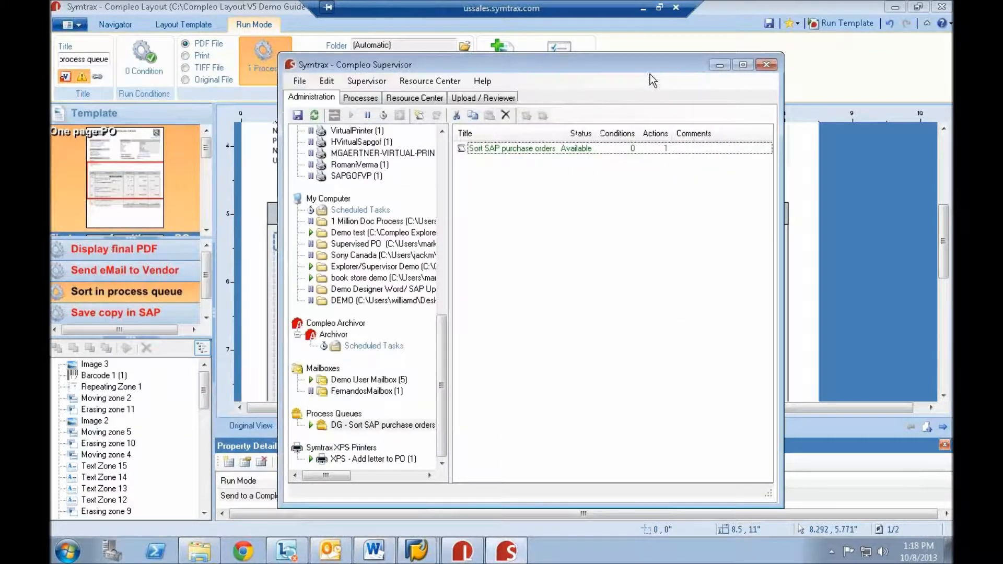
- Run the template on the current purchase order from Compleo Layout and check the processes listed in Compleo Supervisor
left_click(206, 283)
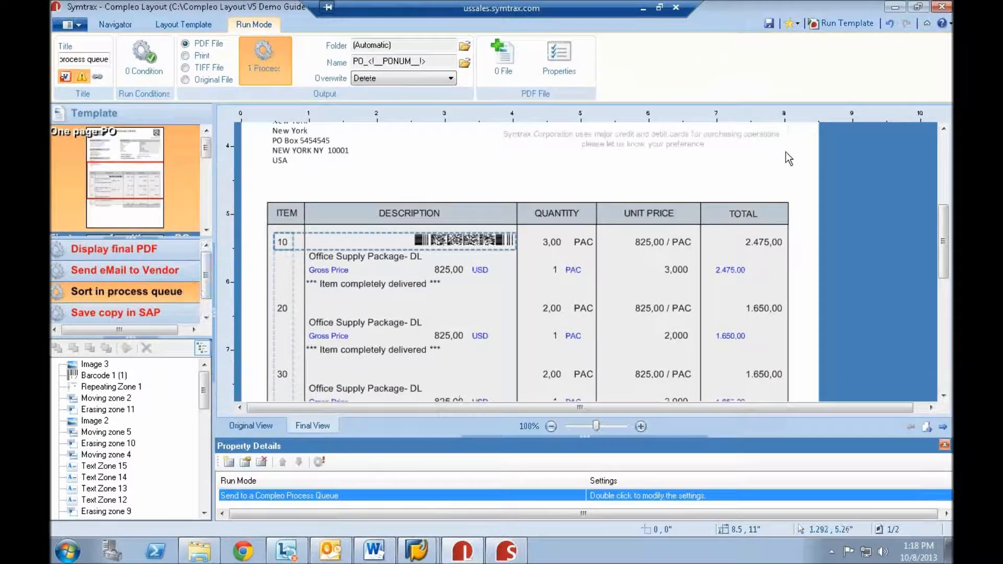
left_click(843, 27)
left_click(507, 552)
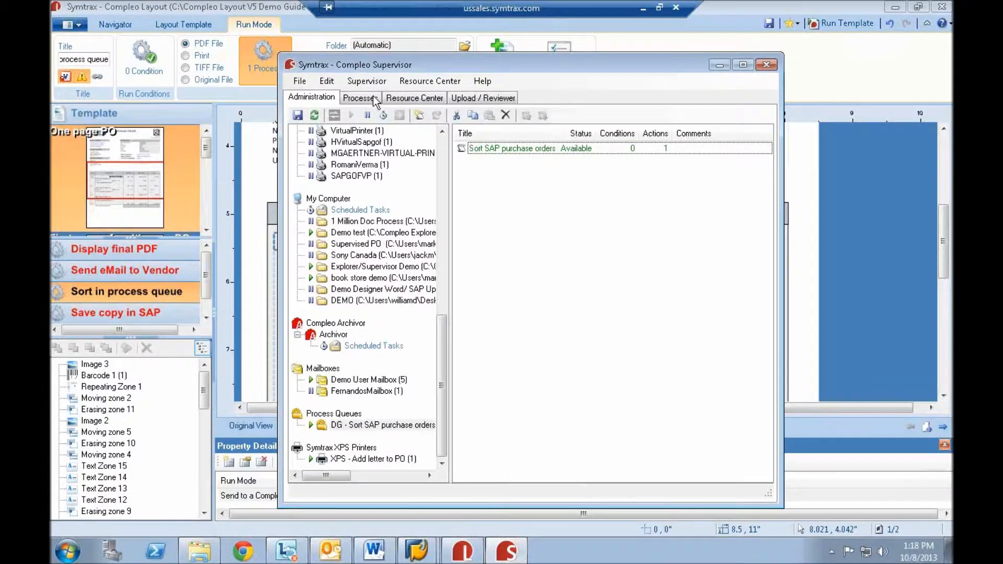
left_click(374, 99)
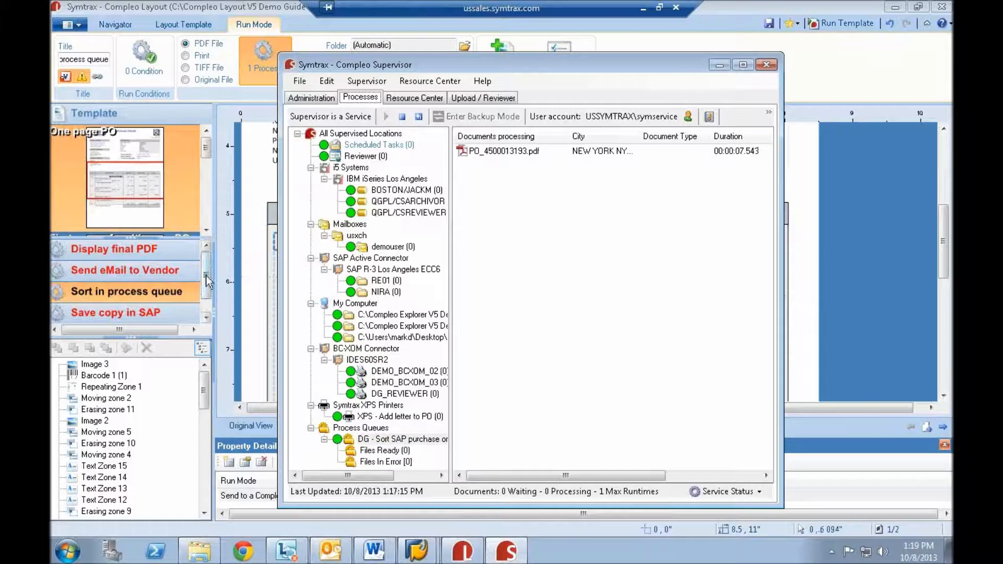
- Return to Compleo Layout, select the three one-page SAP purchase order spool files in the navigator, and run the template on them
left_click(206, 275)
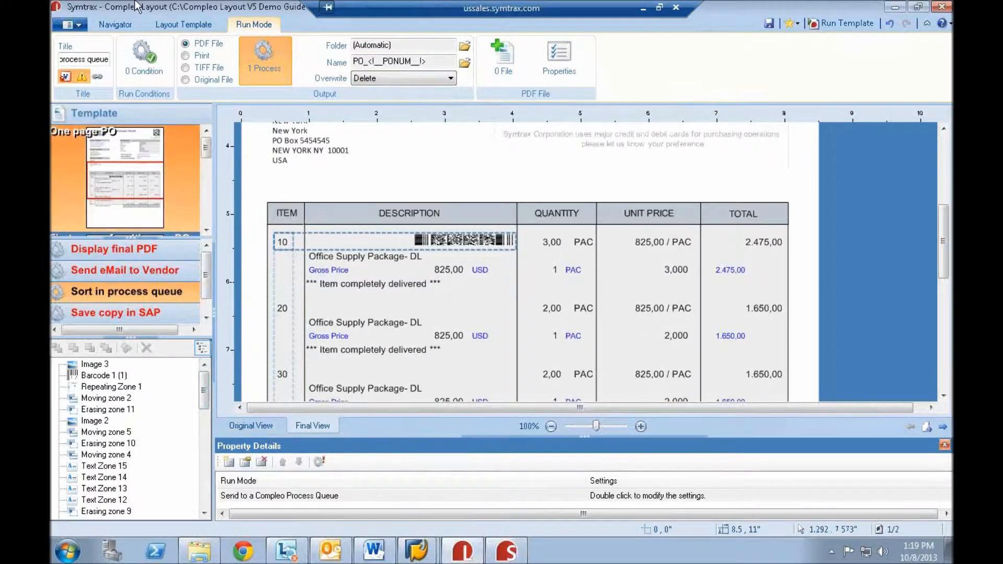
left_click(116, 25)
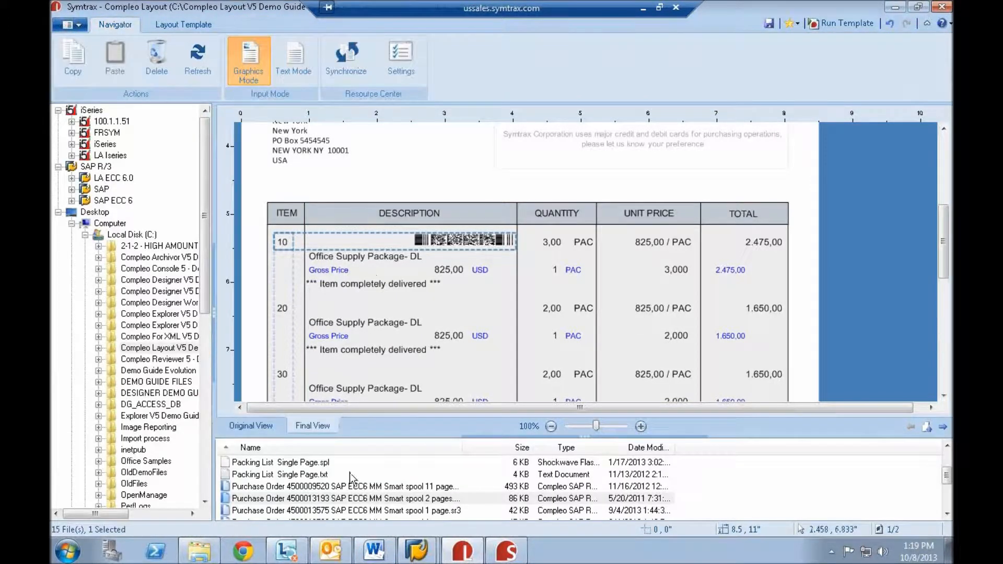
left_click(404, 511)
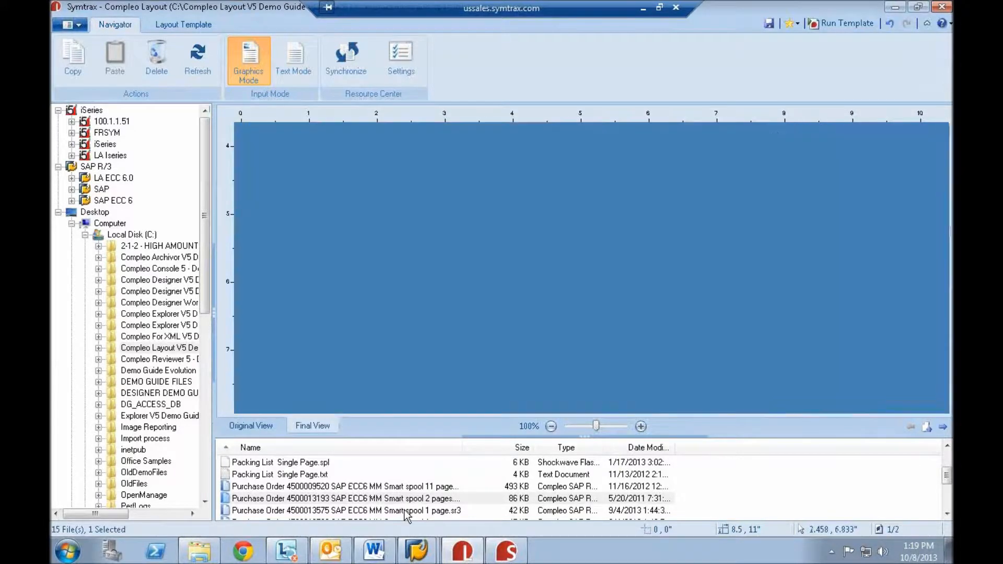
scroll(424, 499, "down", 1)
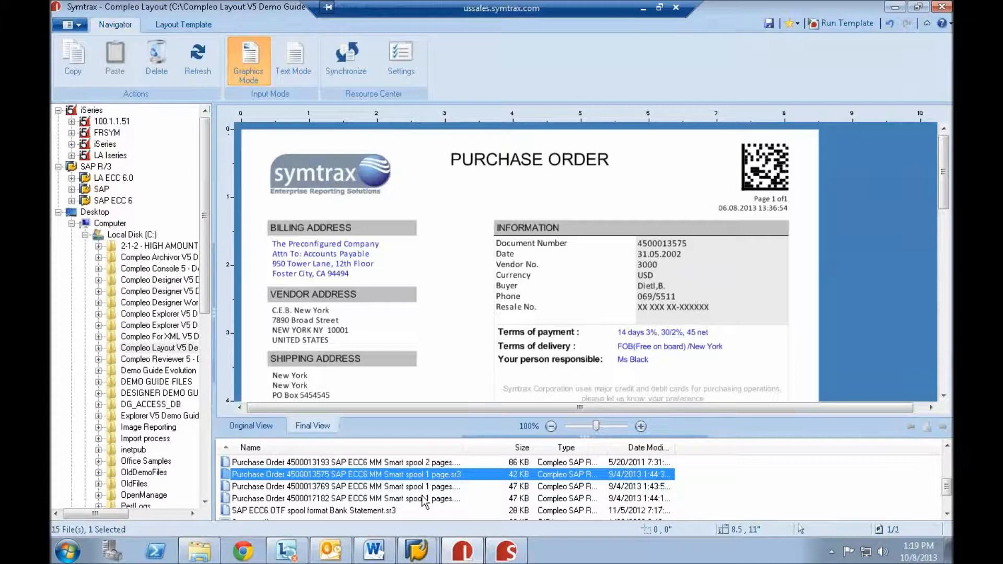
left_click(424, 500, "shift")
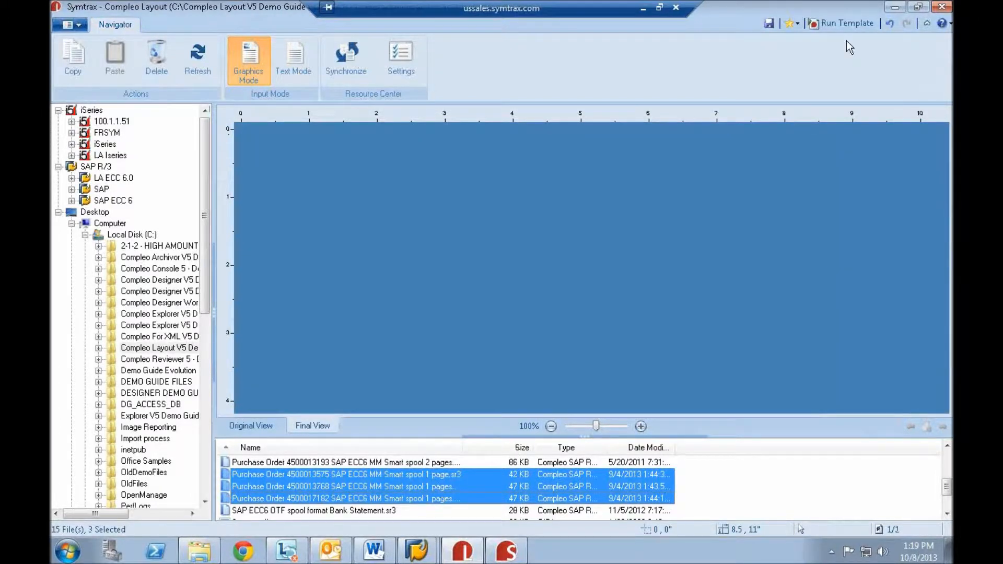
left_click(843, 23)
- In Compleo Supervisor, review the Send letter to process queue scenario of the XPS - Add letter to PO printer and return to the process list
left_click(506, 556)
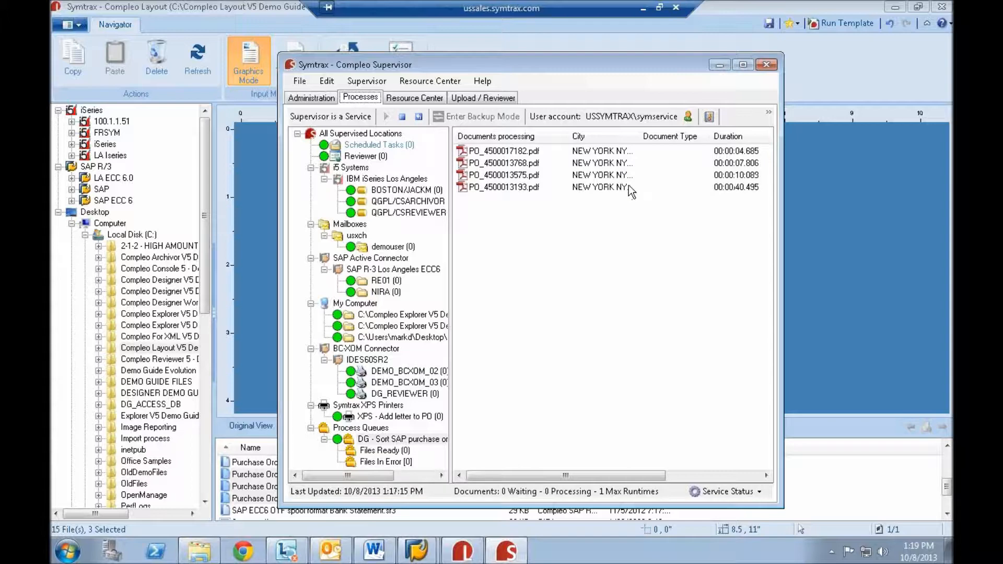
left_click(323, 98)
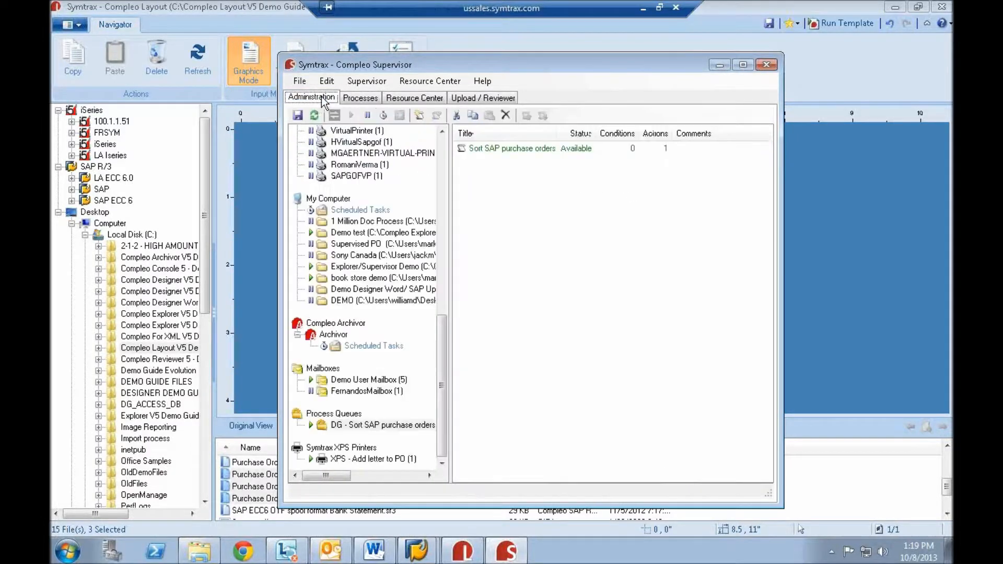
left_click(350, 460)
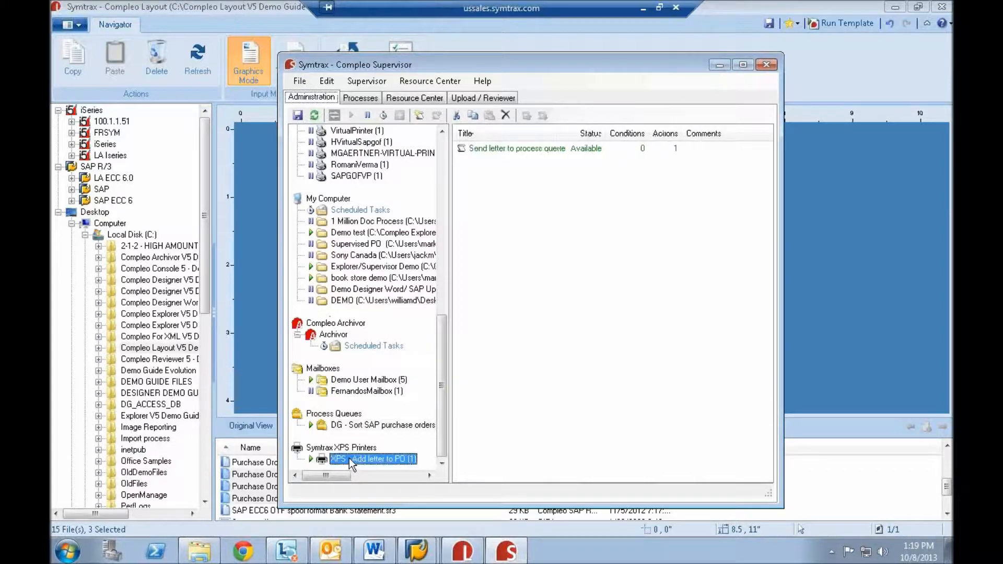
double_click(553, 149)
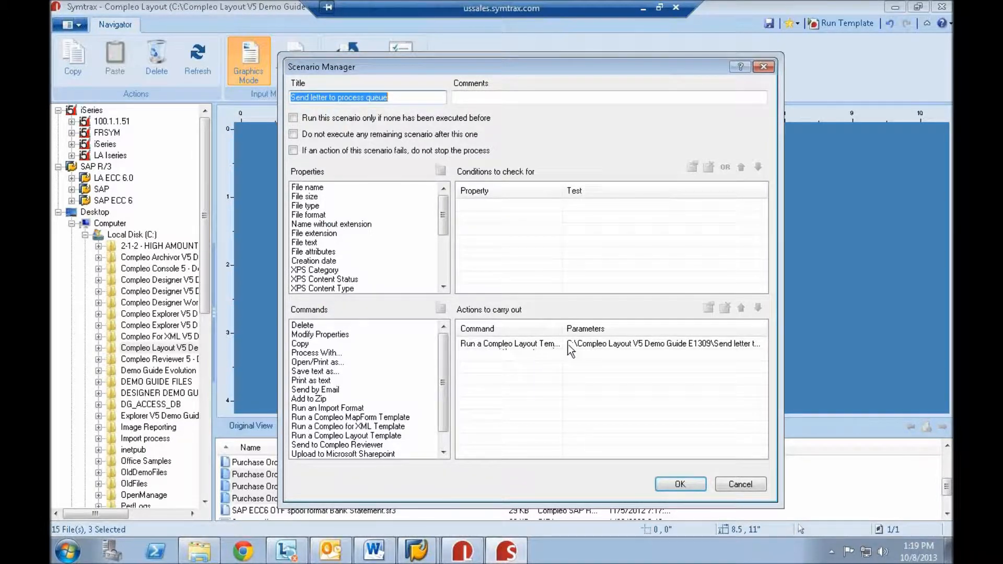
left_click(680, 485)
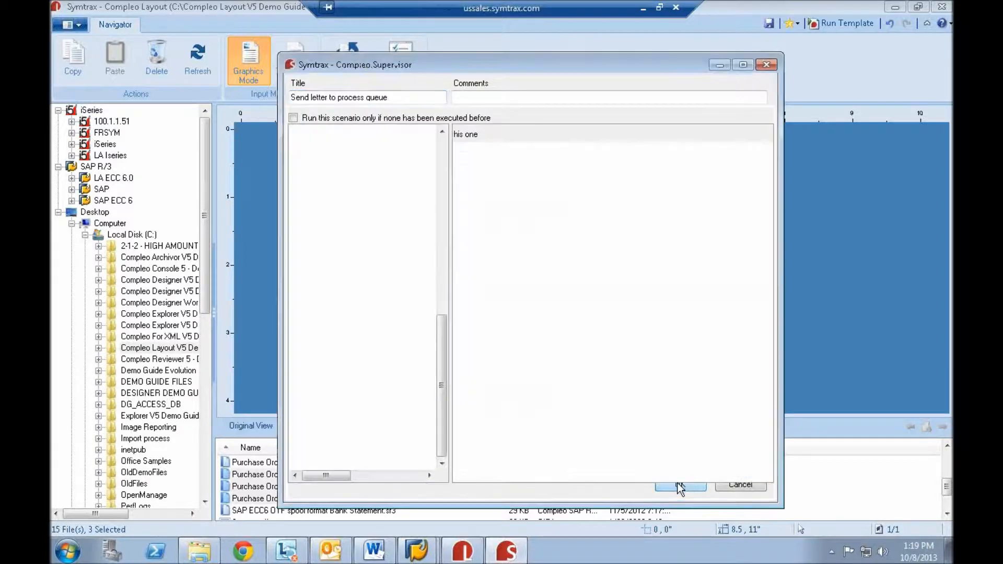
left_click(360, 98)
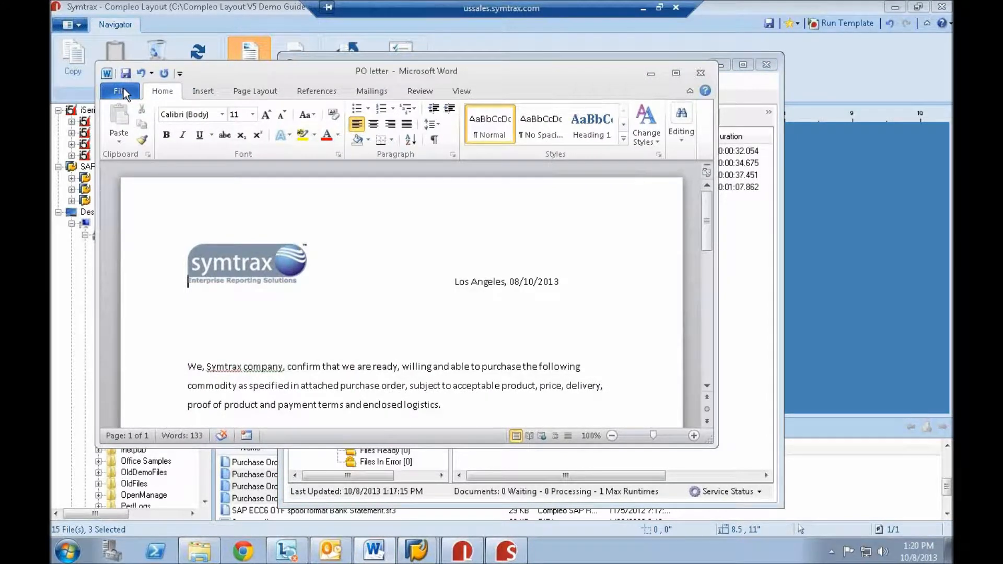
- Print the PO letter from Word to the XPS - Add letter to PO printer and bring Compleo Supervisor's process list back into view
left_click(120, 91)
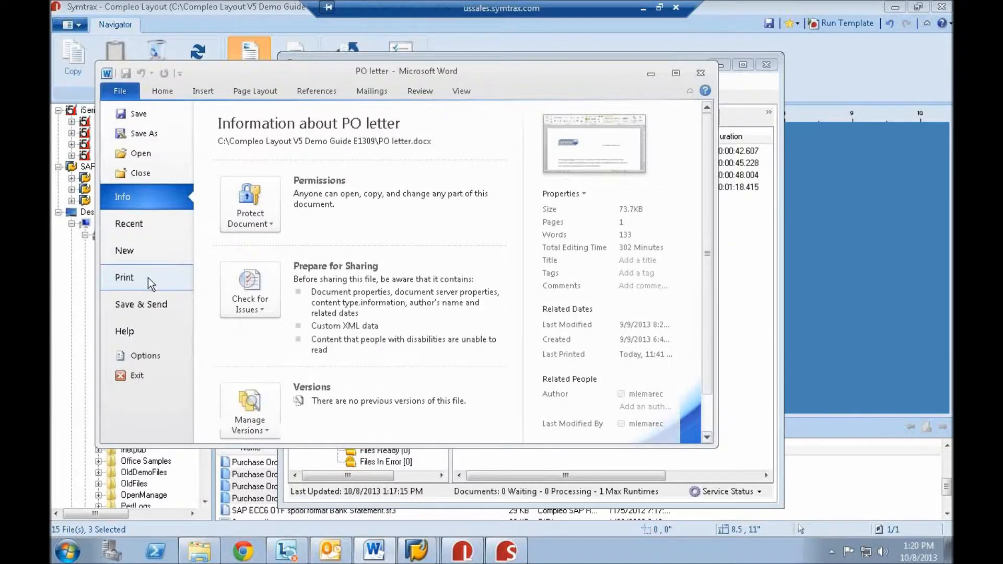
left_click(151, 283)
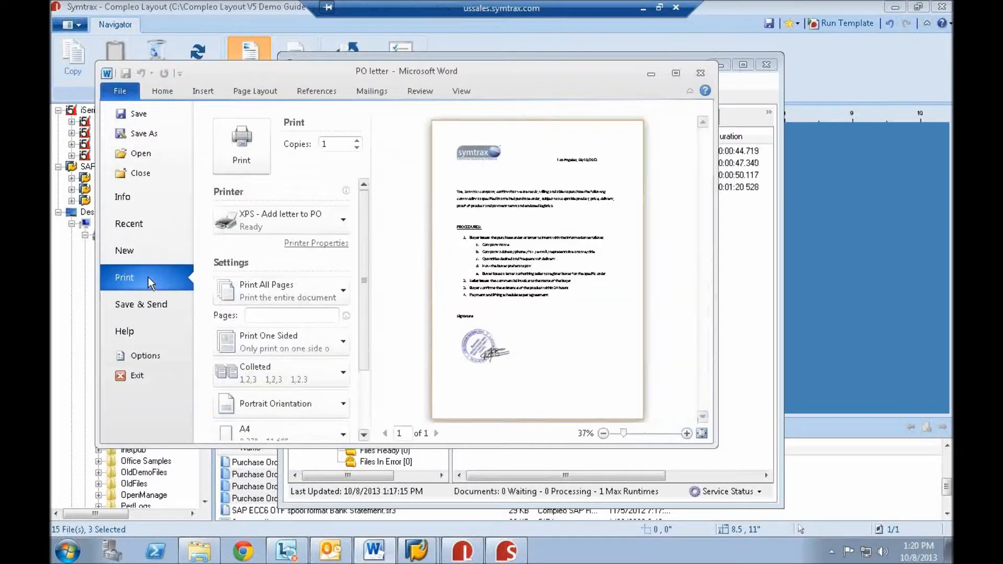
left_click(311, 221)
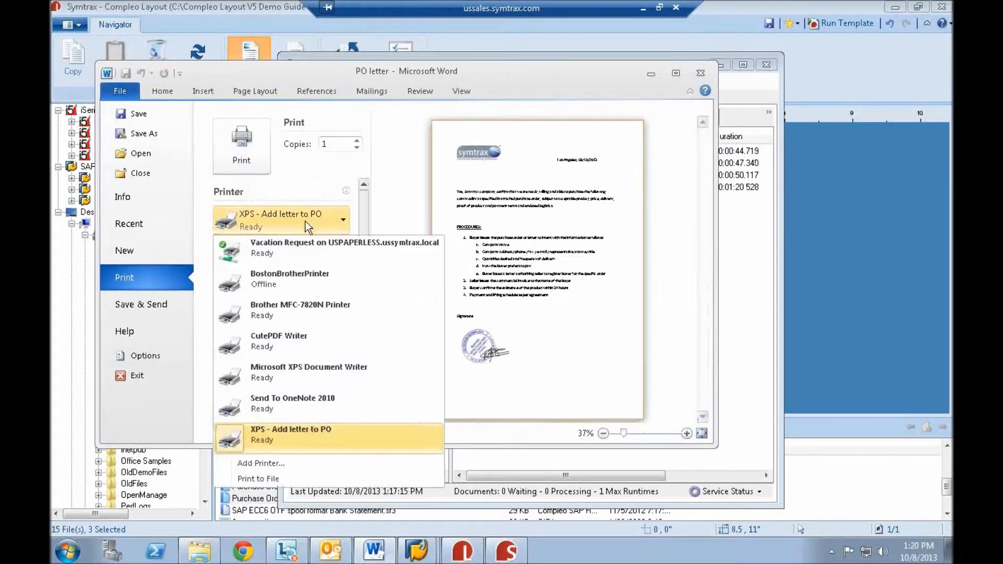
left_click(296, 439)
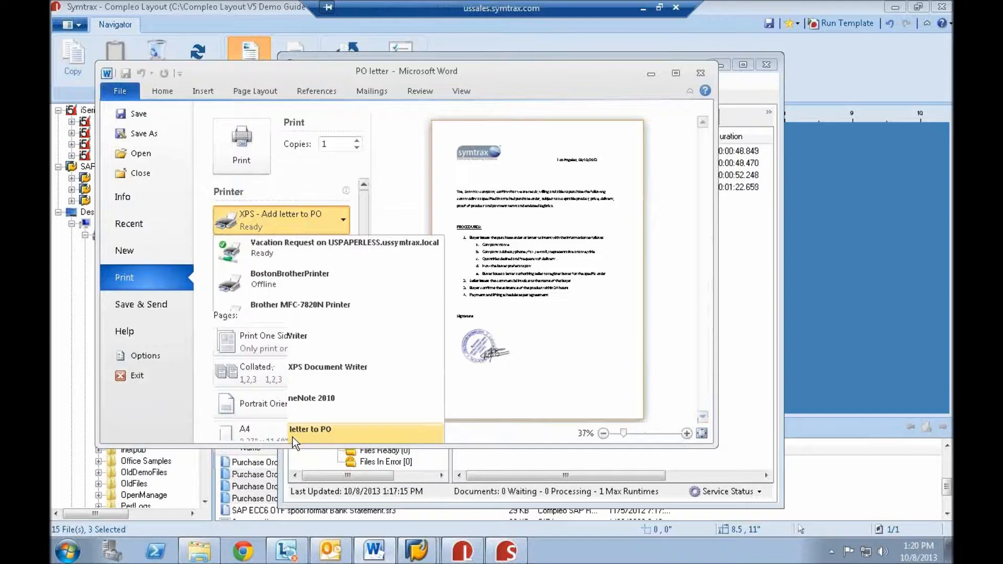
left_click(251, 160)
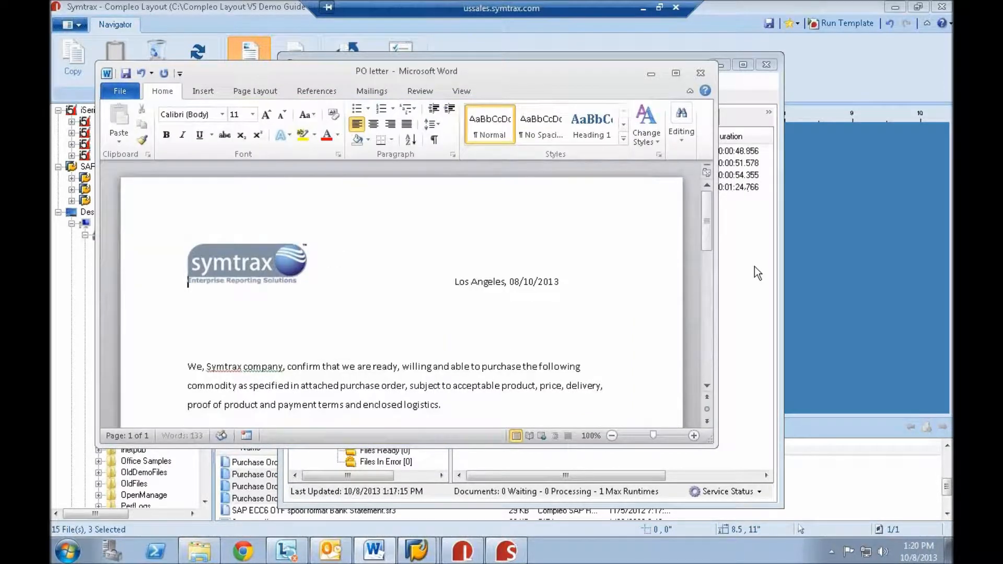
left_click(758, 267)
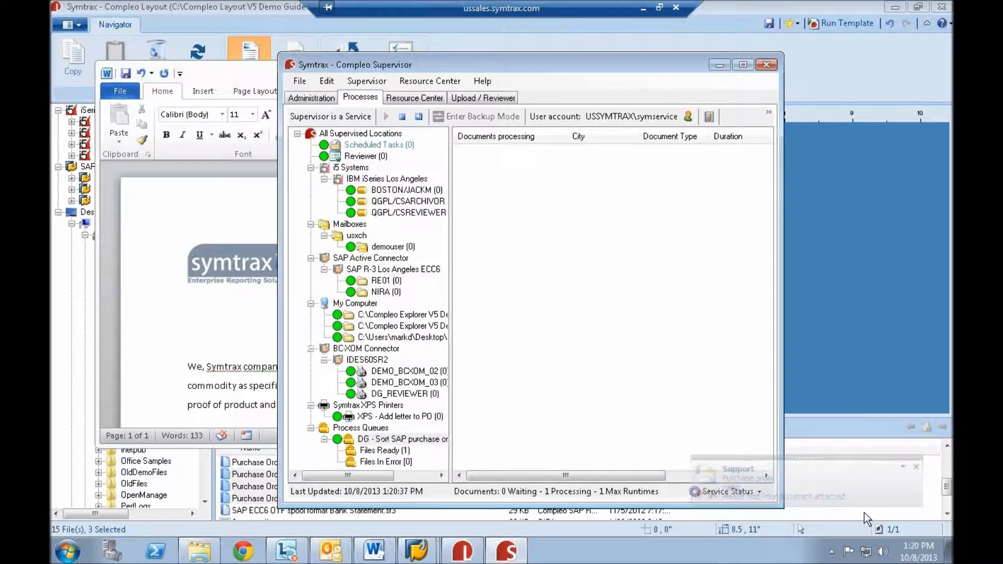
- Open the incoming Purchase order e-mail and its purchase_orders.pdf attachment, fitting one full page in the window
left_click(754, 497)
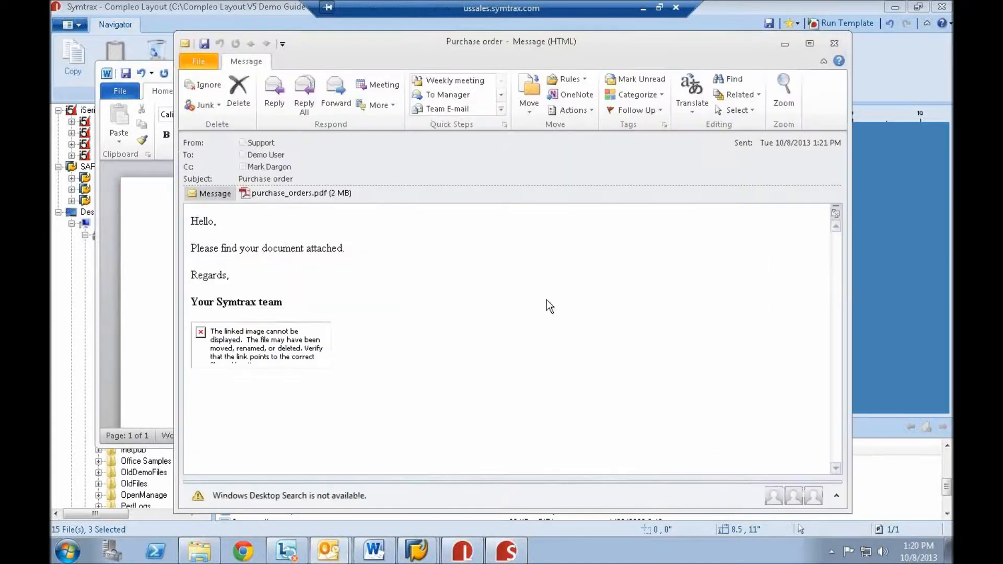
left_click(287, 194)
double_click(287, 193)
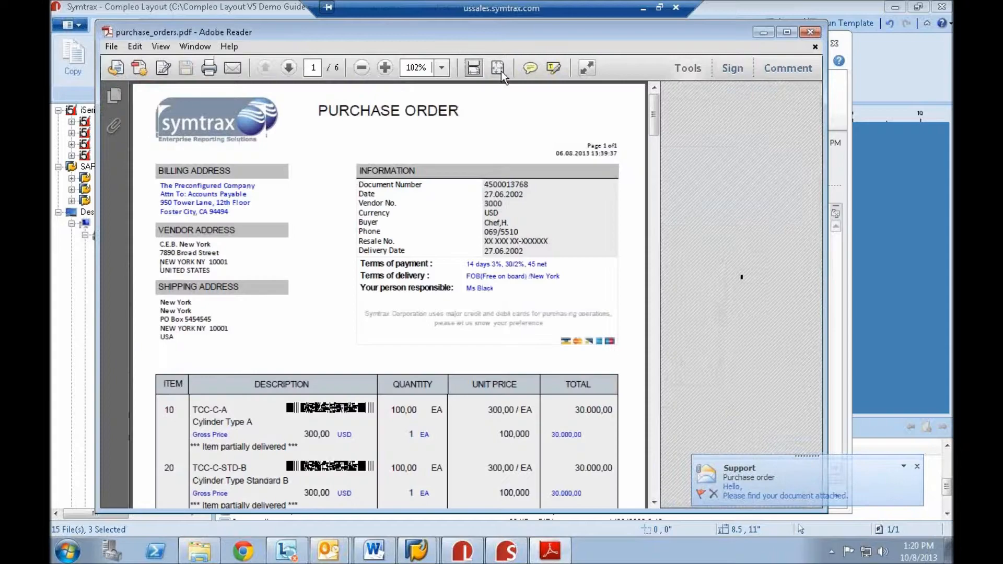
left_click(499, 69)
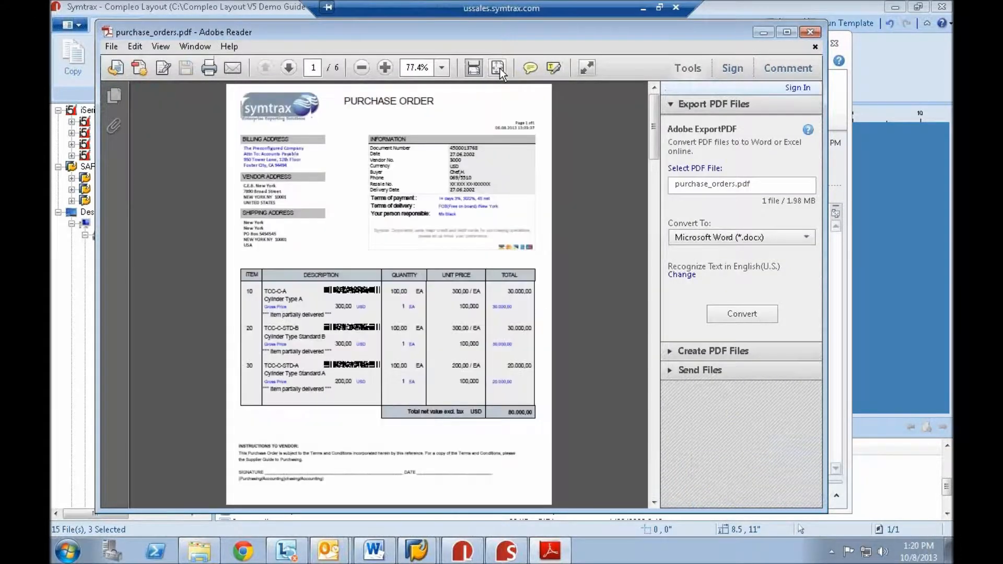
- Examine the sorted purchase orders and the signed letter on the last page of the PDF, and close the PDF and the e-mail
scroll(566, 192, "down", 4)
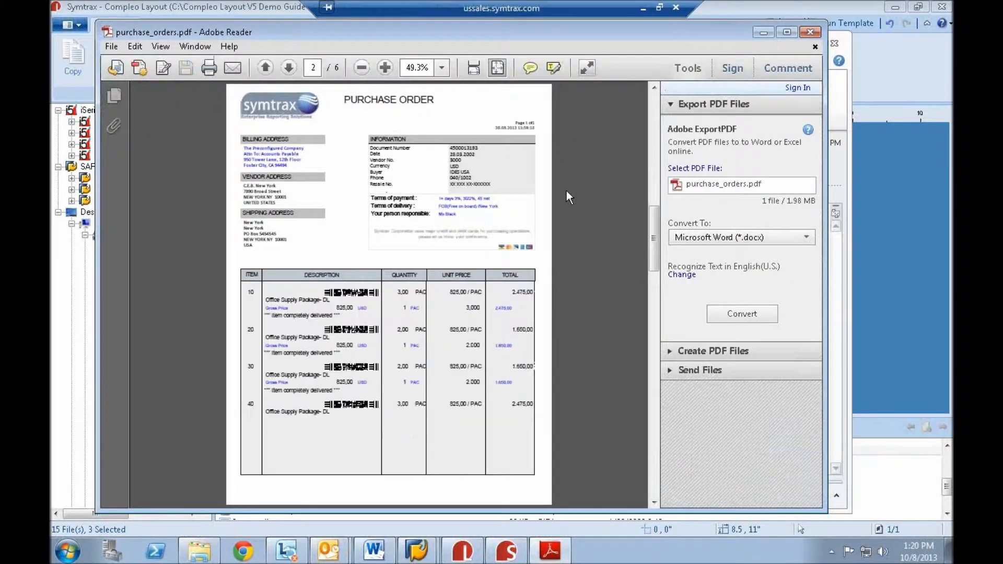
scroll(575, 201, "down", 4)
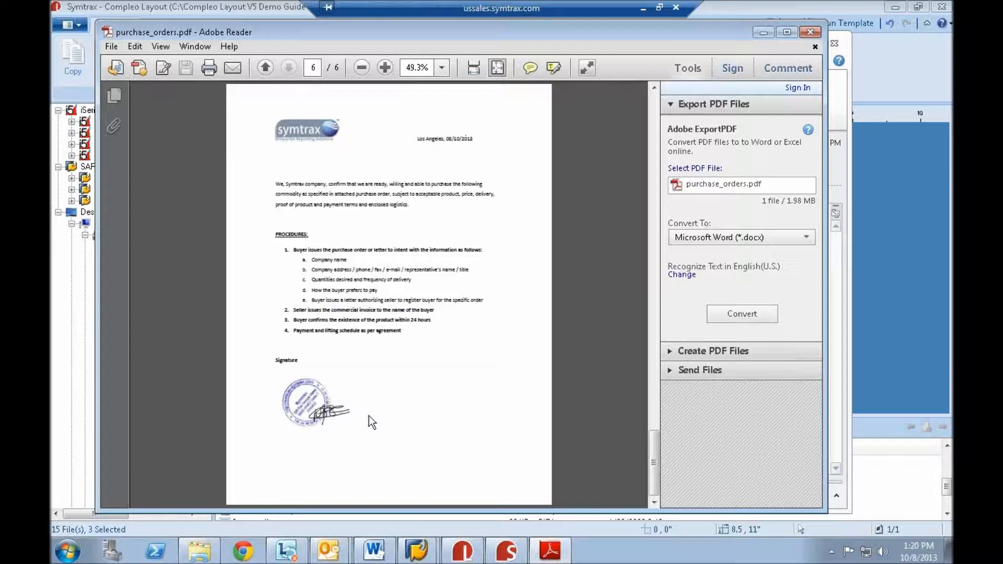
scroll(335, 415, "up", 1)
scroll(337, 416, "down", 1)
left_click(339, 414)
left_click(408, 402)
left_click(810, 32)
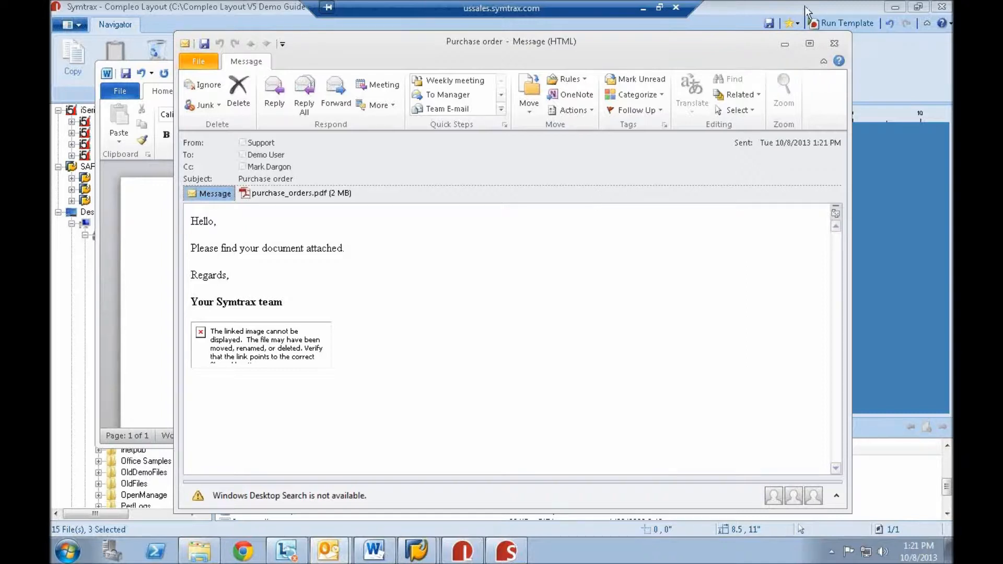
left_click(836, 45)
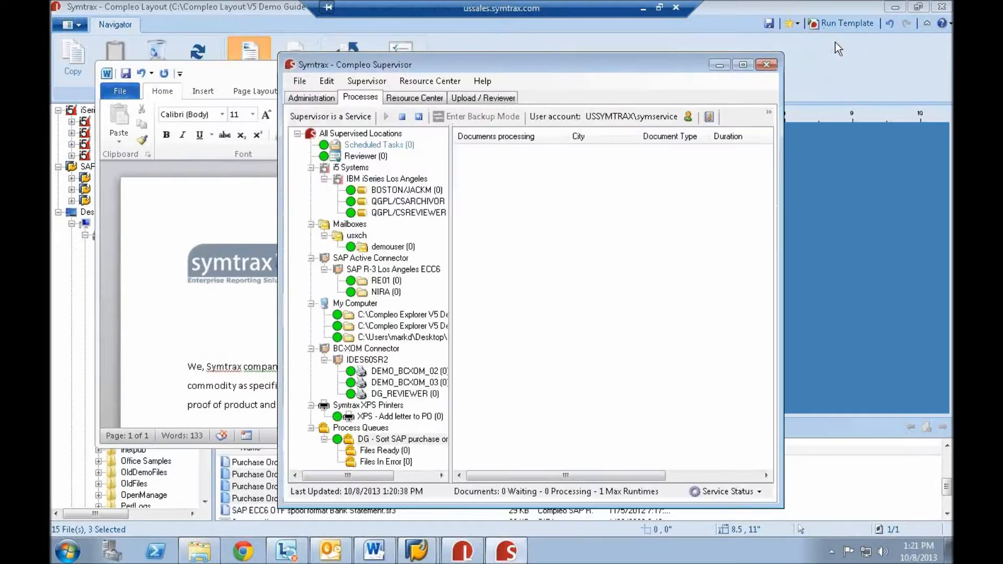
- Return to Compleo Layout and select the two-page SAP purchase order spool file in graphics mode
left_click(868, 77)
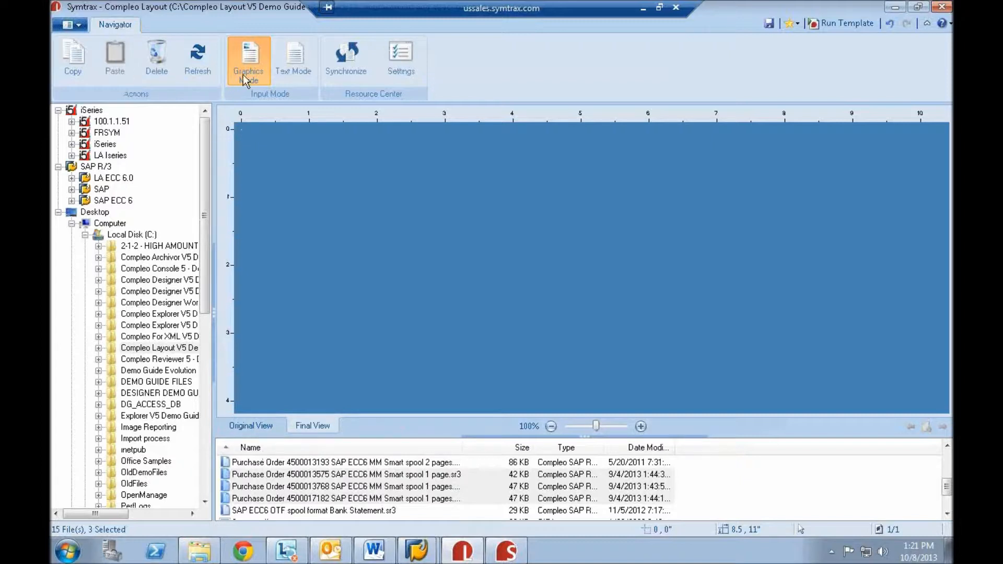
left_click(429, 464)
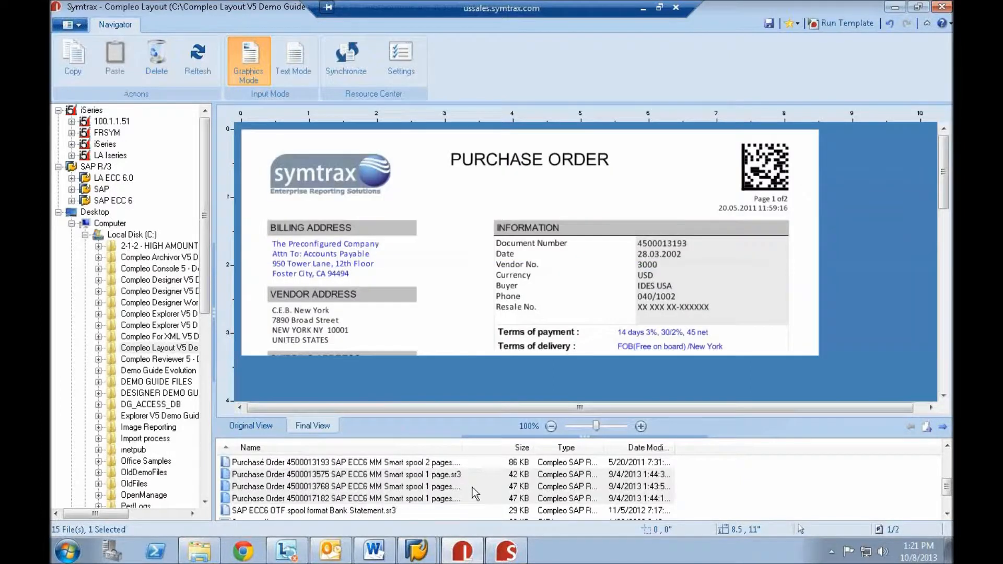
scroll(436, 497, "up", 1)
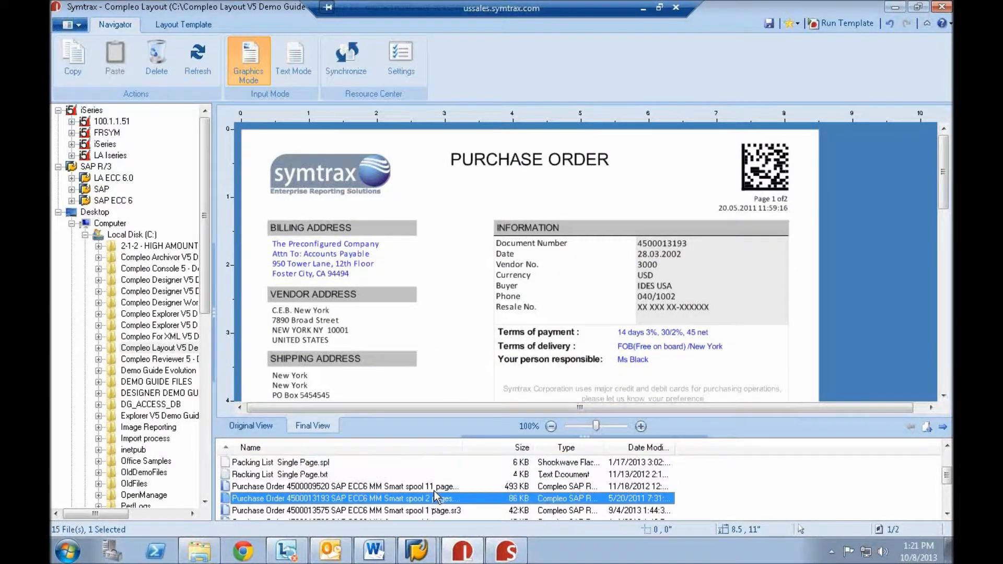
left_click(251, 73)
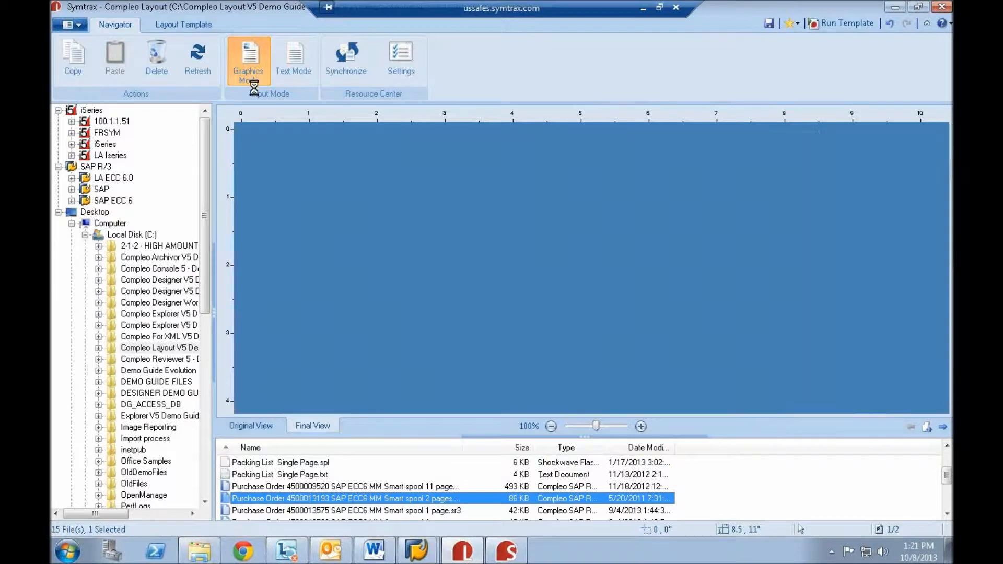
- In the layout template, disable the Sort in process queue run mode and enable the Save copy in SAP run mode
left_click(180, 30)
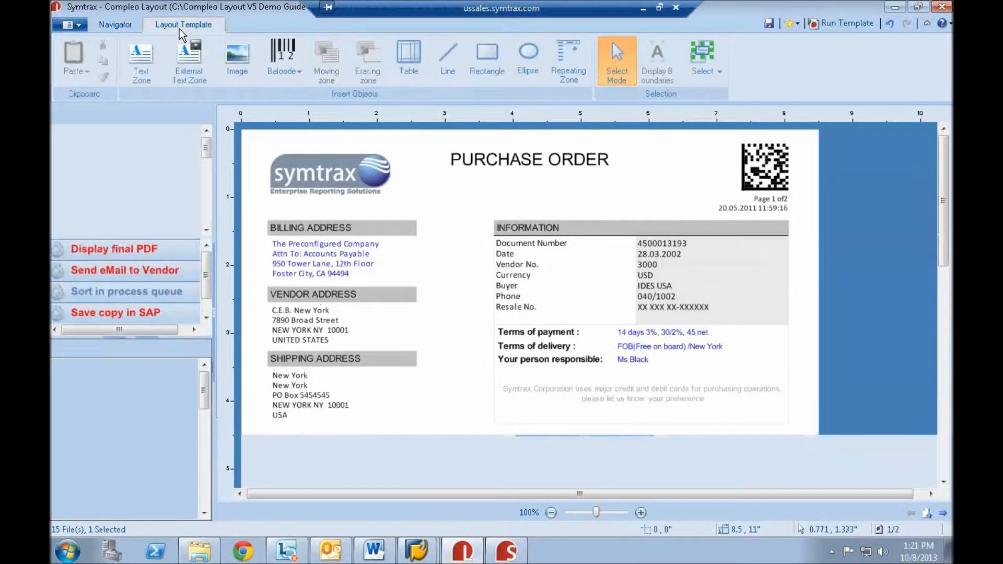
right_click(149, 292)
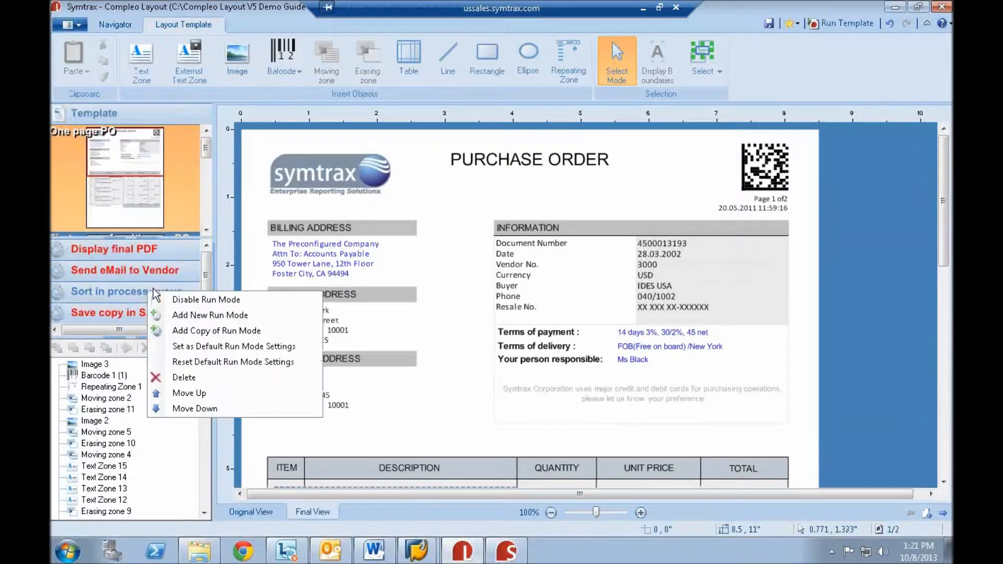
left_click(213, 301)
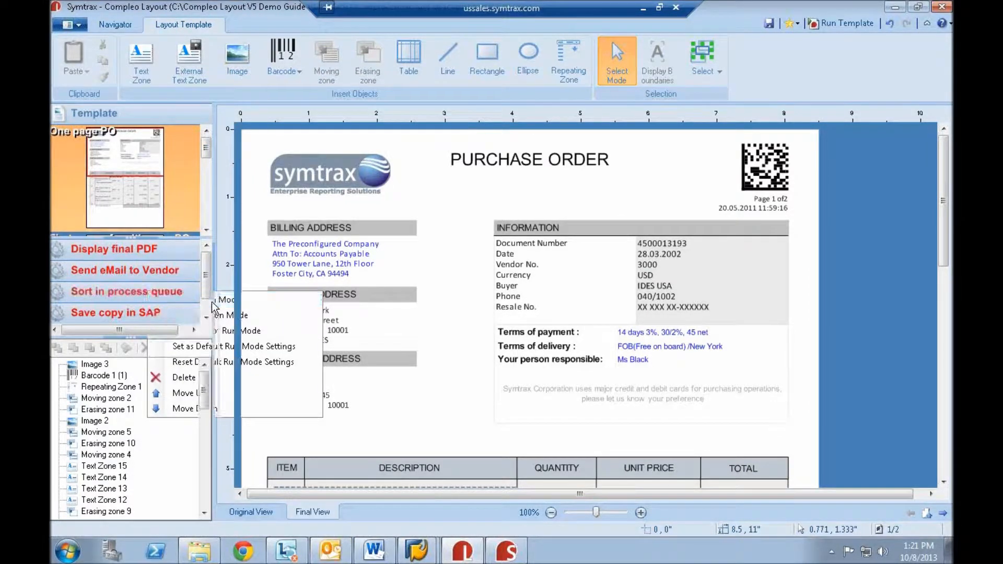
right_click(93, 313)
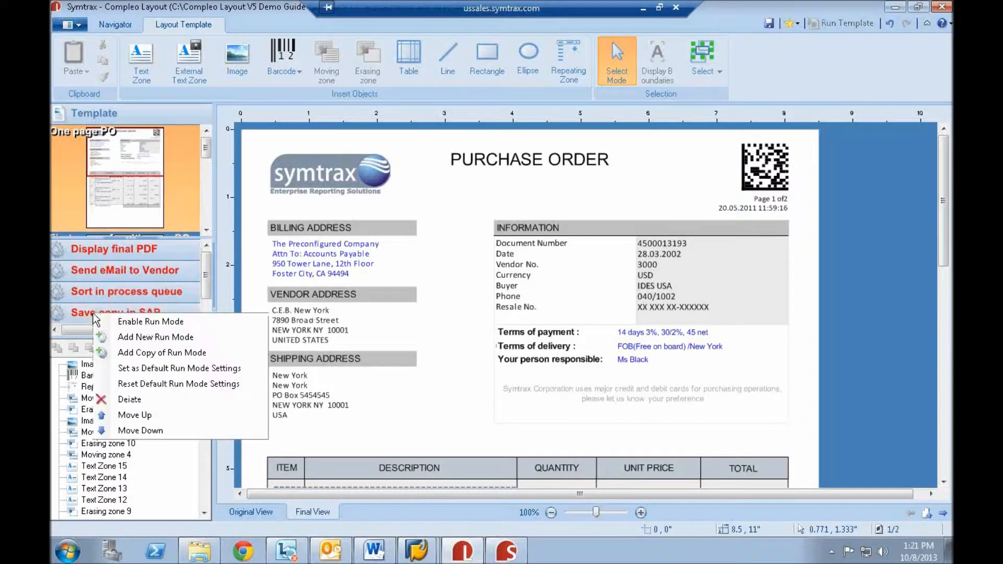
left_click(163, 326)
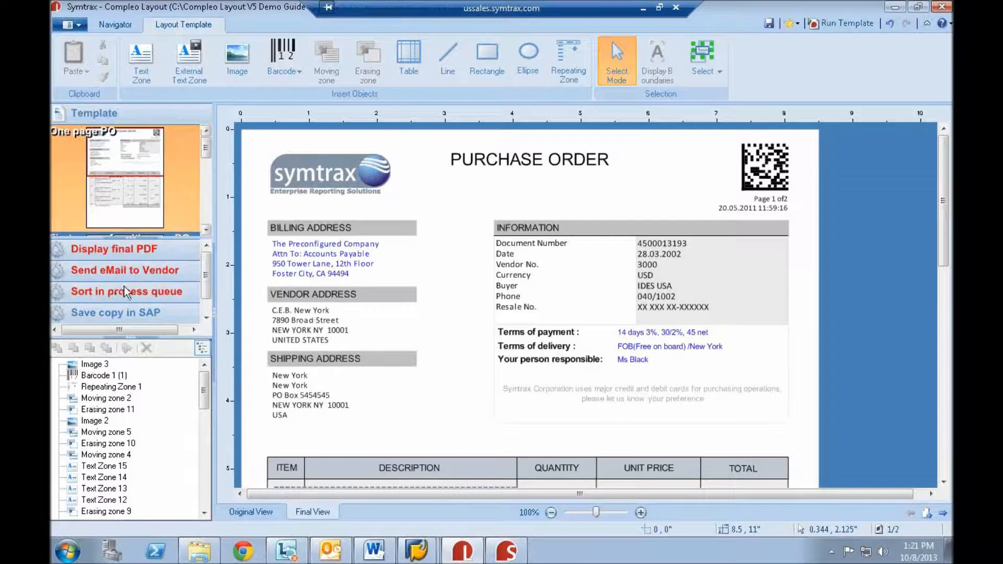
- Show the processes of the Save copy in SAP run mode and review the actions that can be added, without adding one
left_click(132, 314)
left_click(264, 58)
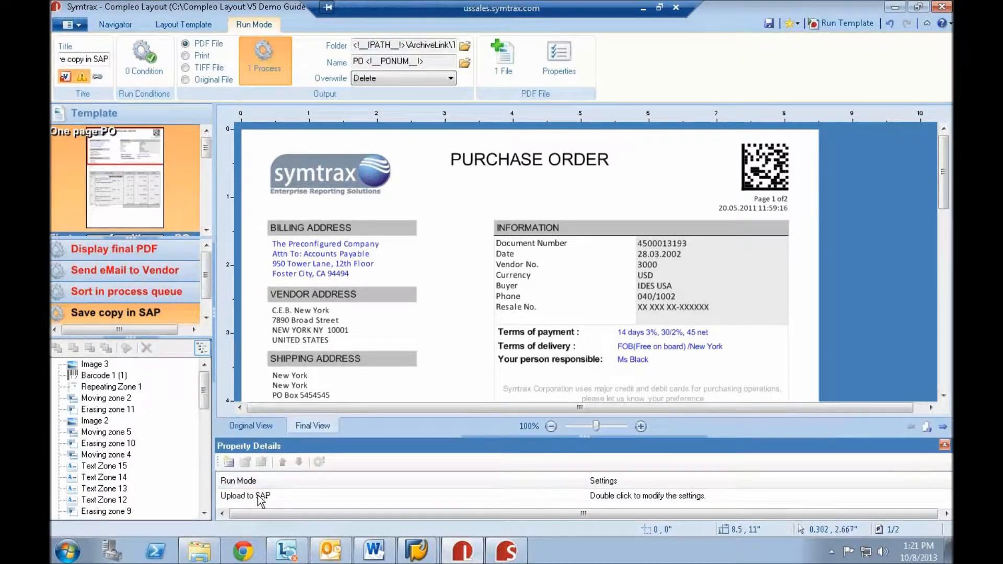
left_click(228, 463)
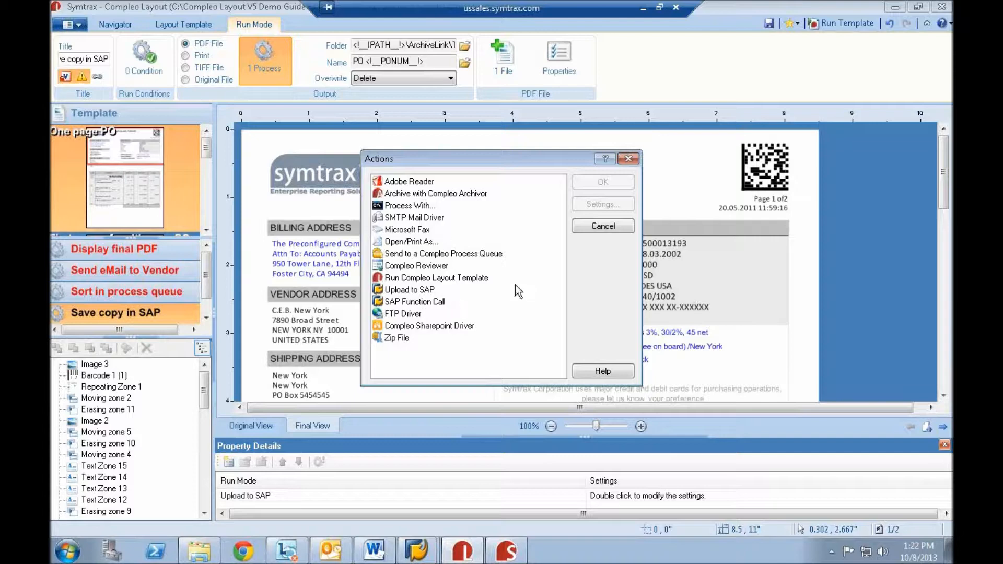
left_click(611, 227)
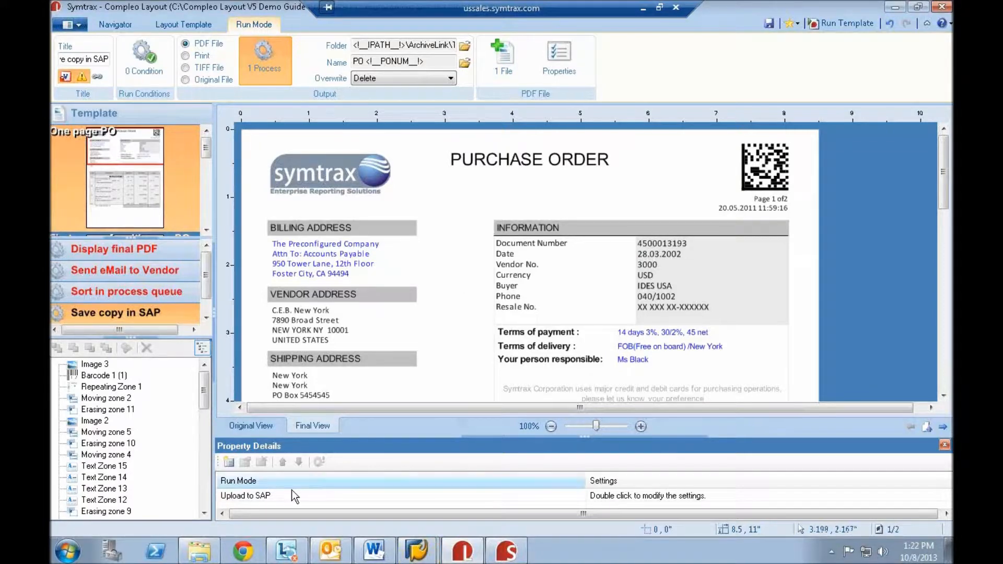
- Review the SAP connection settings of the Upload to SAP process and close them
double_click(264, 495)
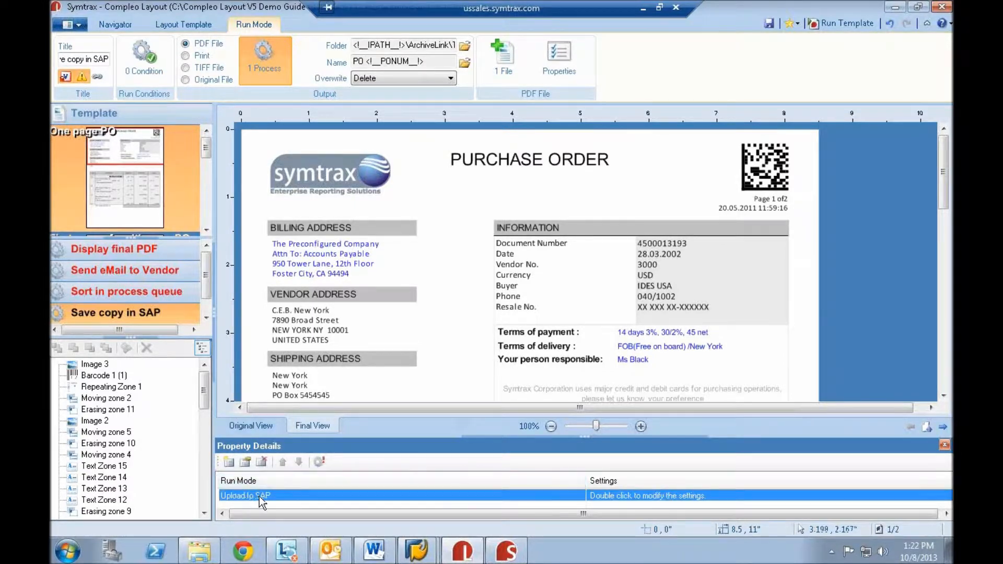
double_click(262, 497)
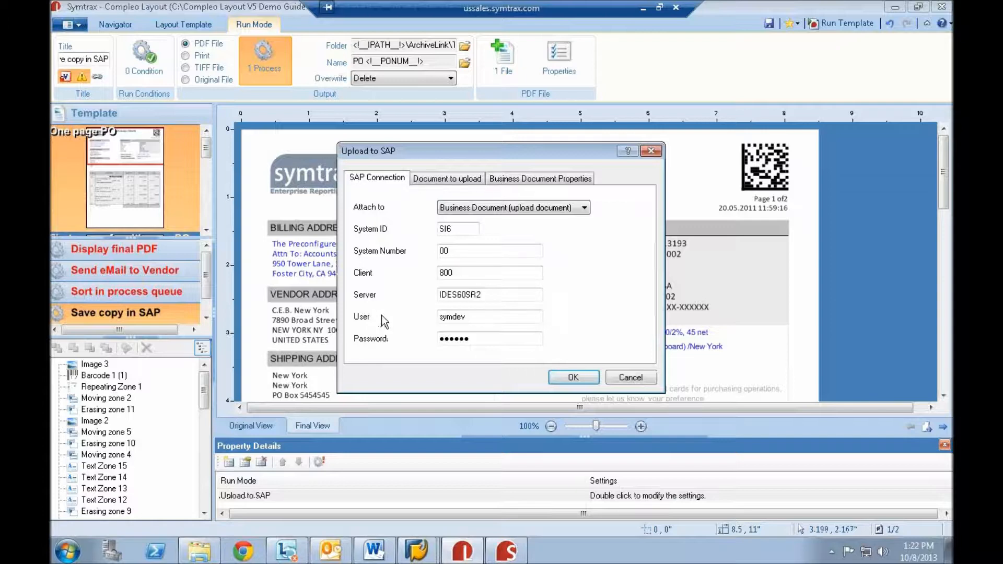
left_click(573, 377)
- Check the Display Purchase Order initial screen in SAP and return to the file navigator in Compleo Layout
mouse_move(418, 558)
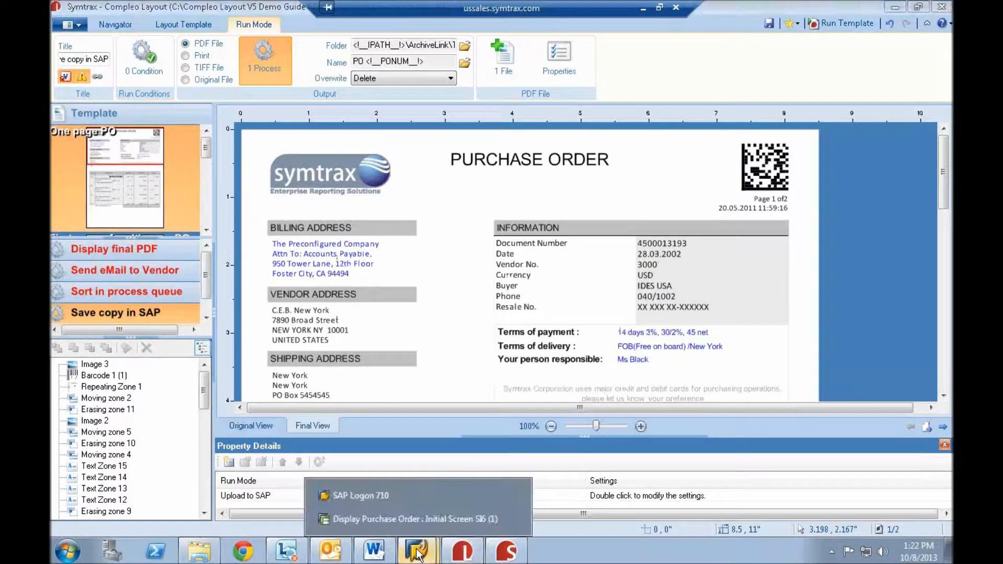
left_click(393, 520)
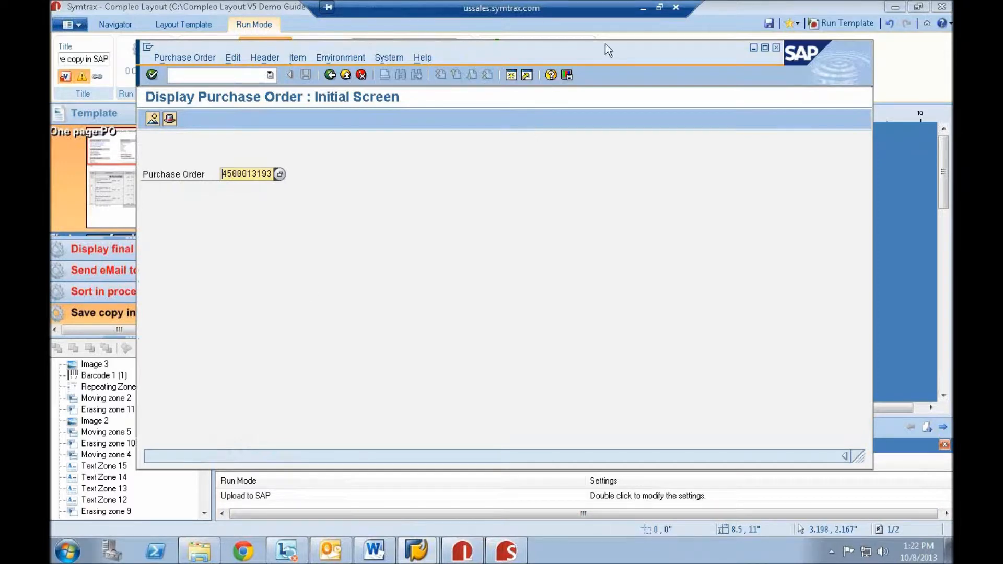
left_click(732, 8)
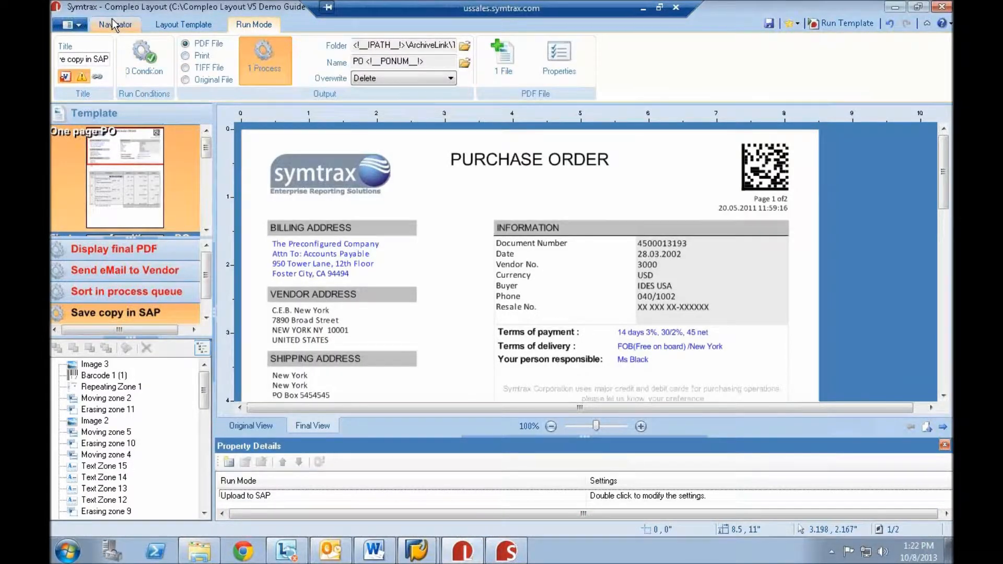
left_click(110, 25)
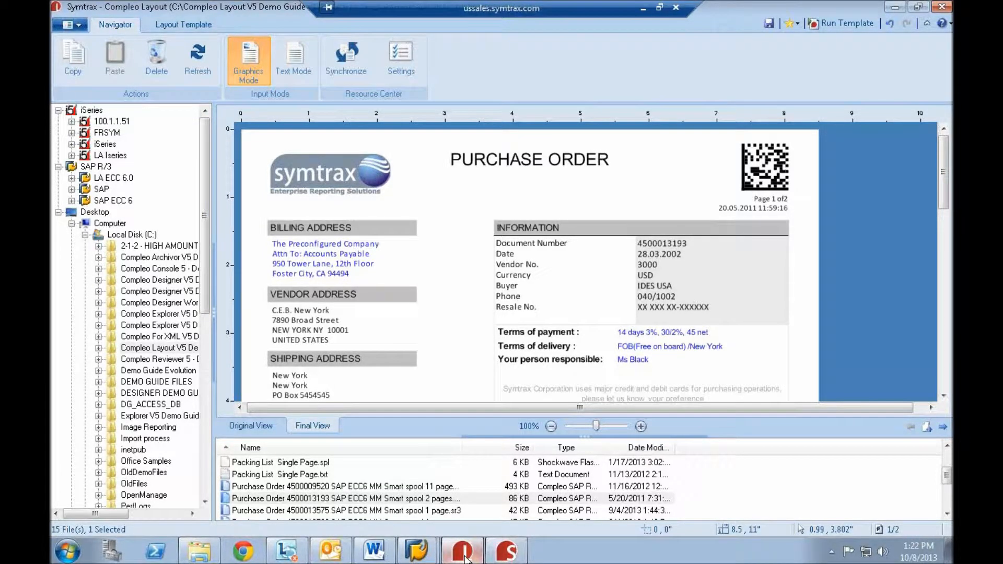
- Switch to SAP, display the purchase order matching the selected spool file, and open its attachment list
mouse_move(416, 549)
left_click(414, 518)
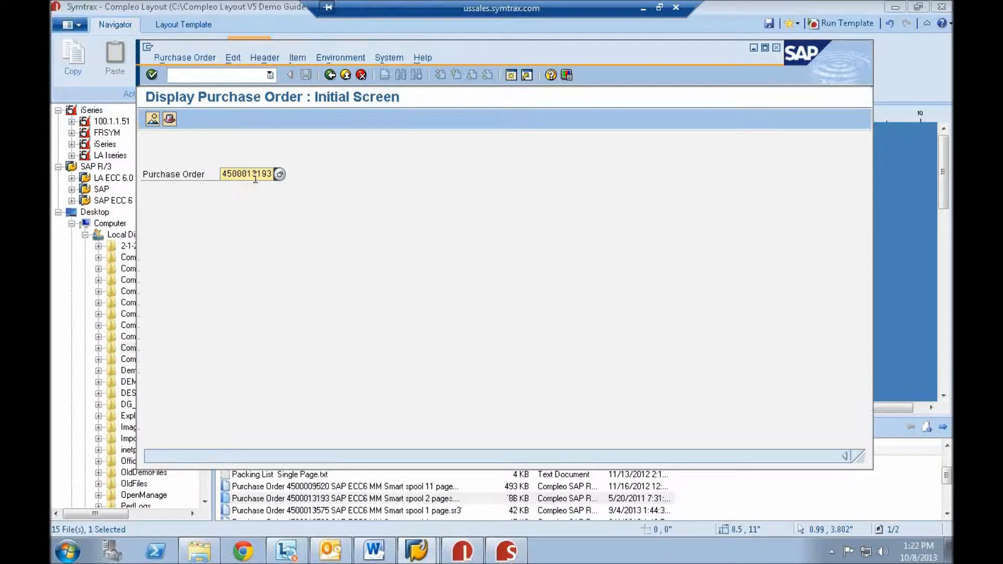
left_click(269, 175)
key("Return")
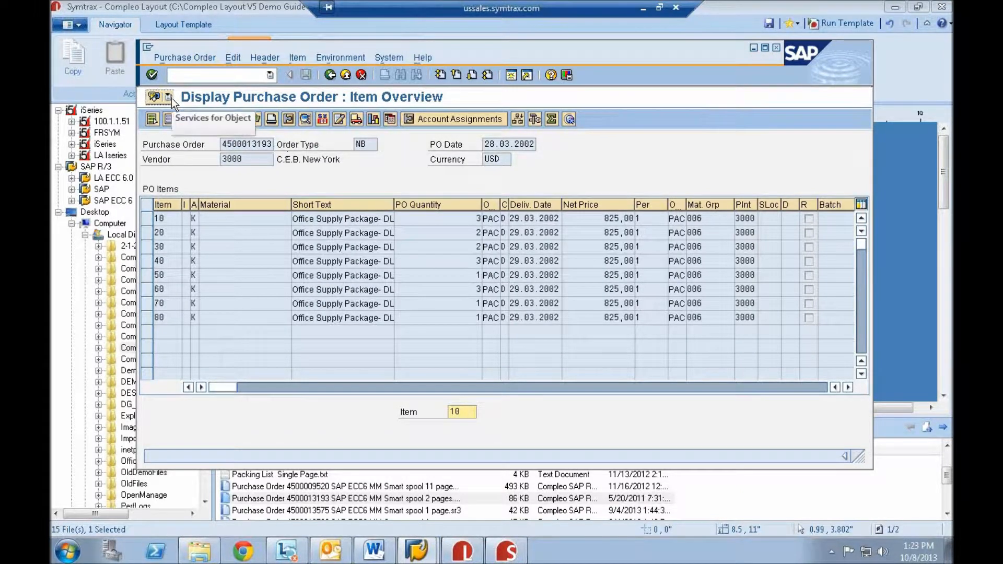
left_click(168, 97)
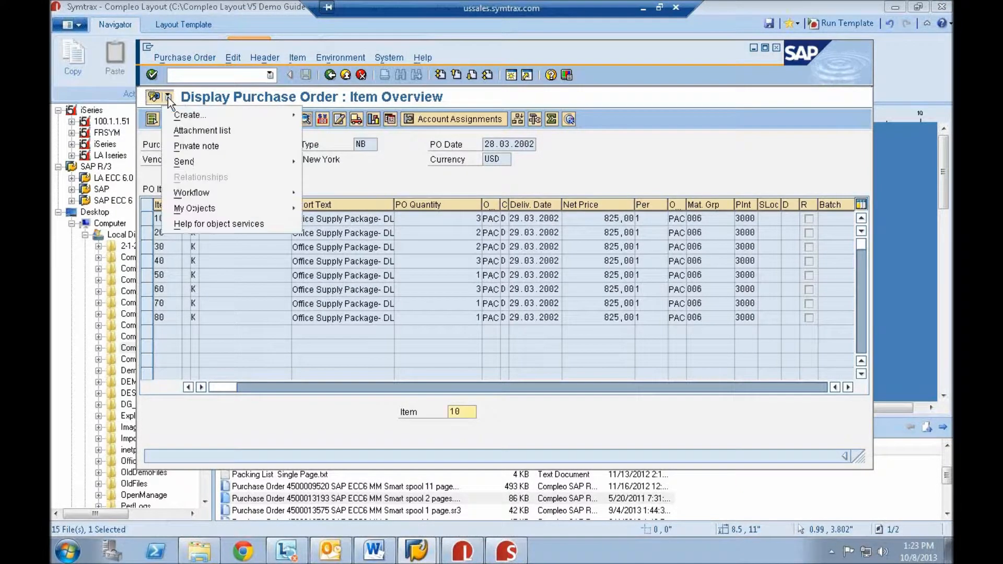
left_click(208, 132)
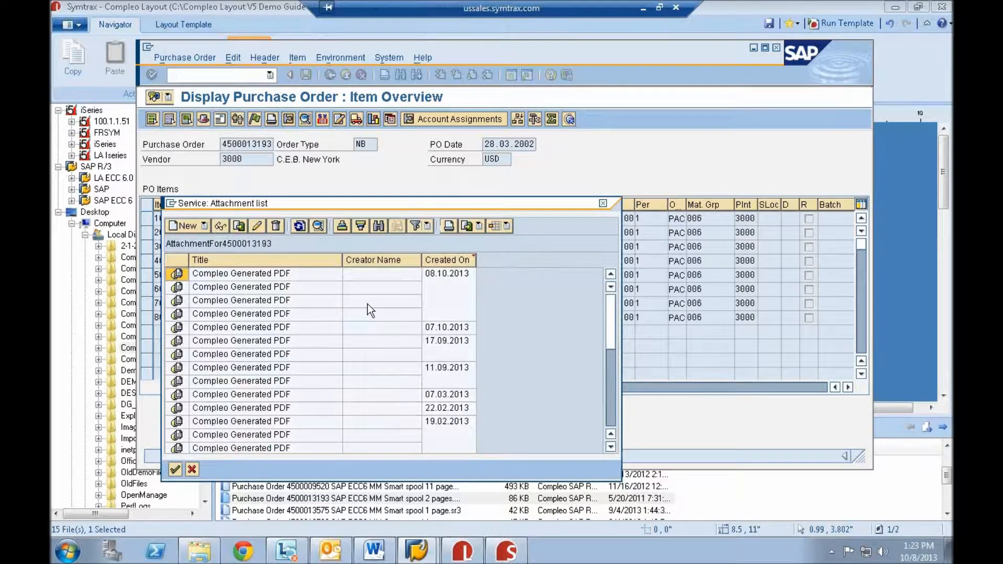
- Switch back to Compleo Layout and run the template on the selected two-page purchase order
mouse_move(497, 559)
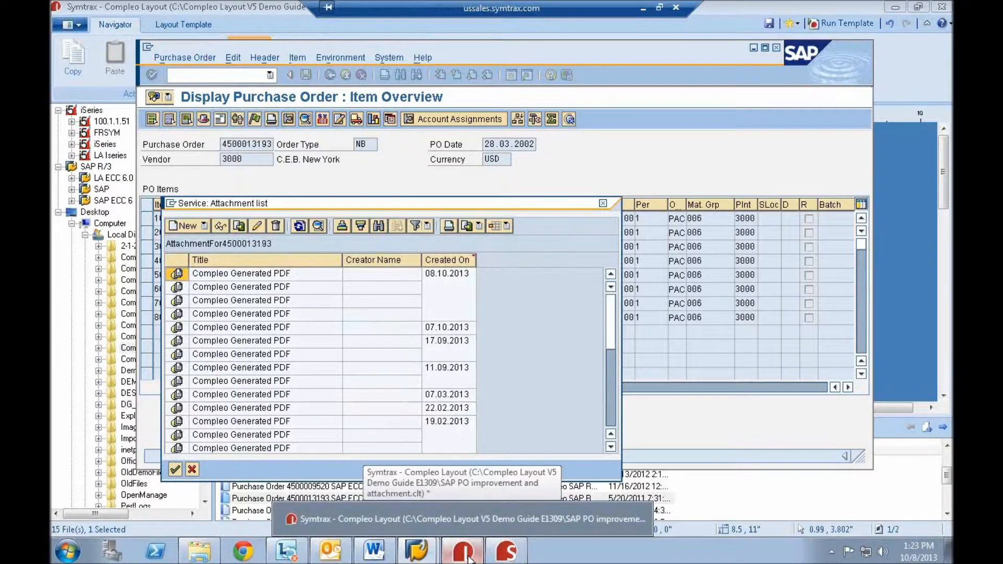
left_click(470, 559)
left_click(849, 23)
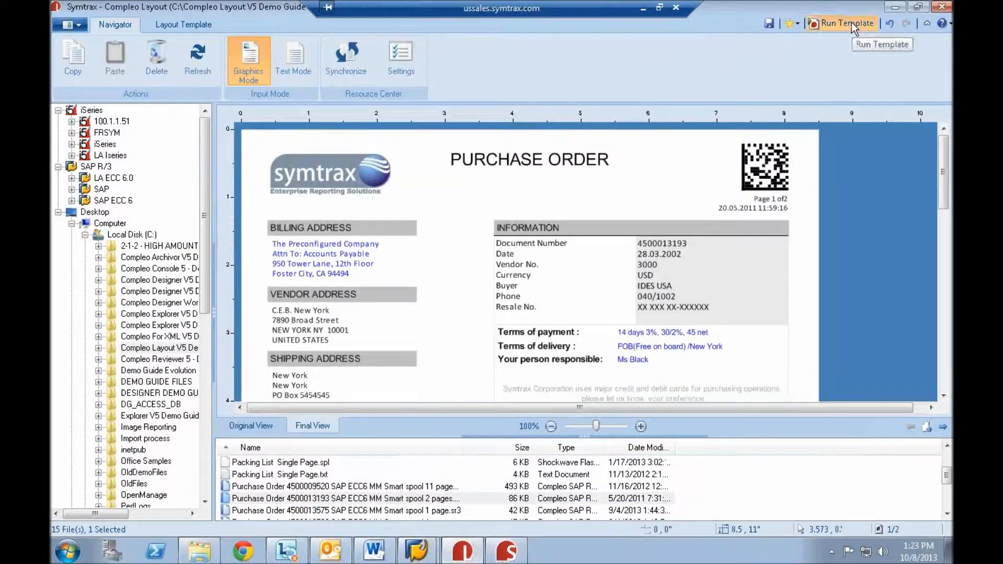
- Return to SAP, refresh the purchase order's attachment list, and open the top Compleo Generated PDF to examine its contents
mouse_move(418, 558)
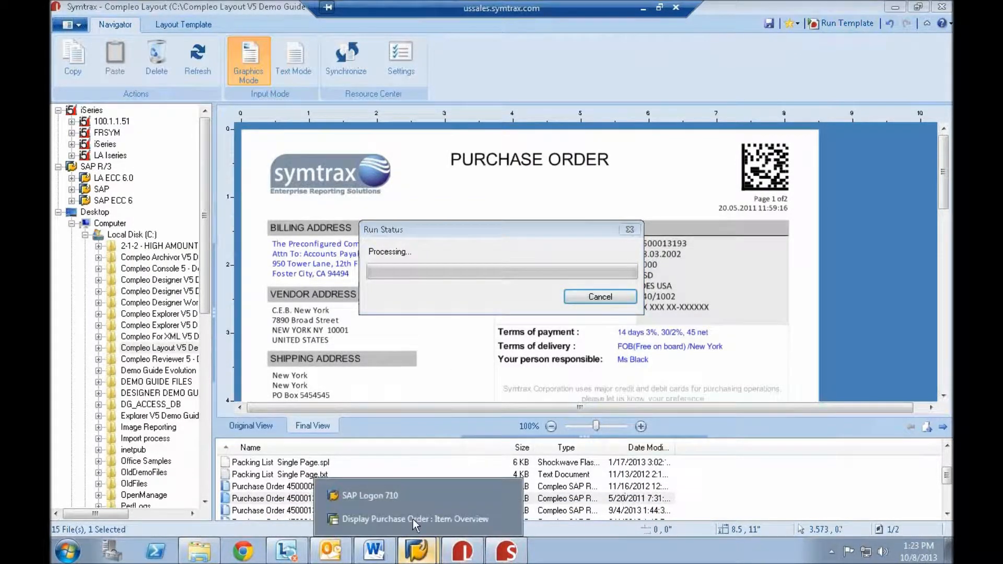
left_click(413, 519)
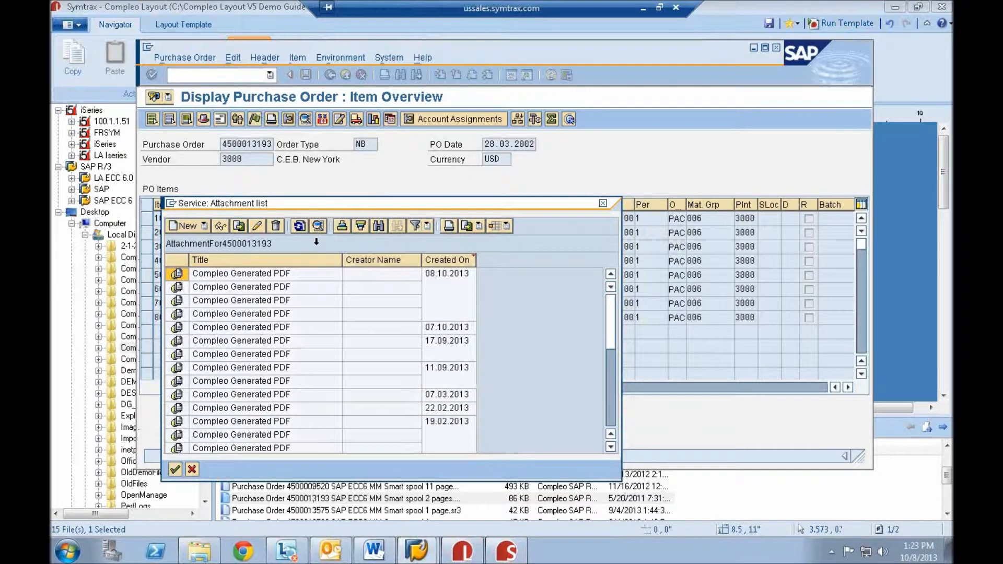
left_click(299, 226)
double_click(269, 276)
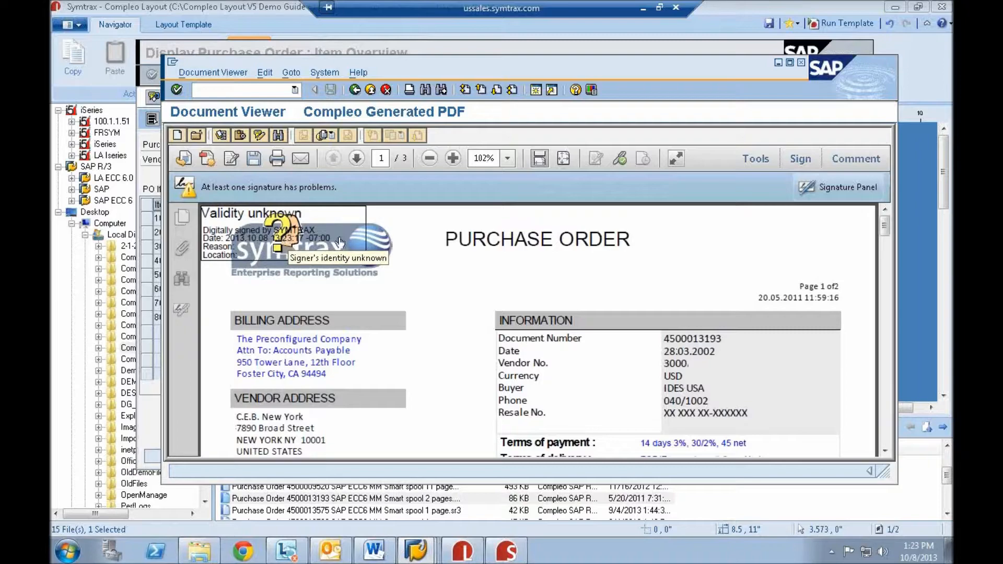
scroll(561, 249, "down", 15)
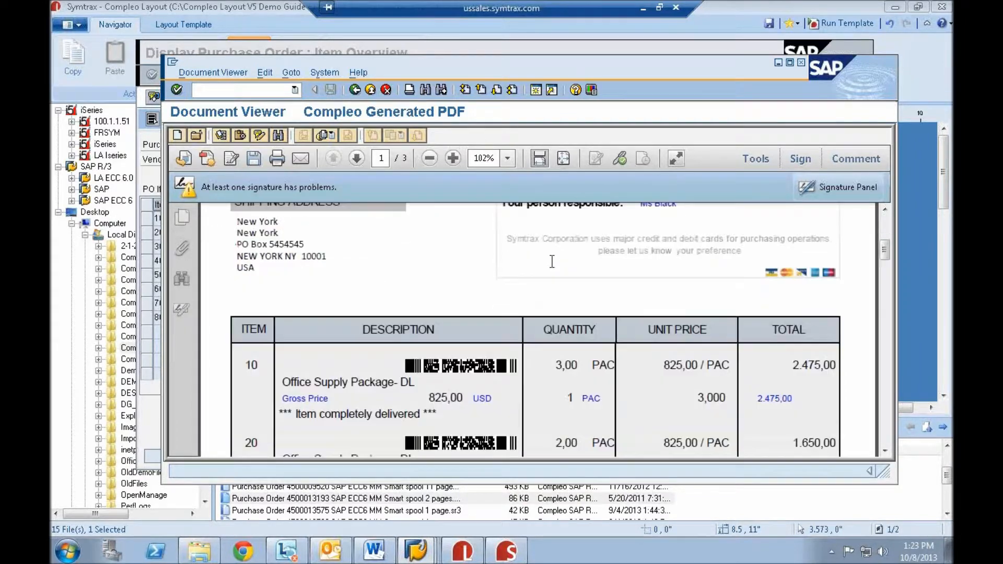
- Read through the order items and the appended license terms and conditions in the three-page Compleo Generated PDF
scroll(854, 282, "down", 4)
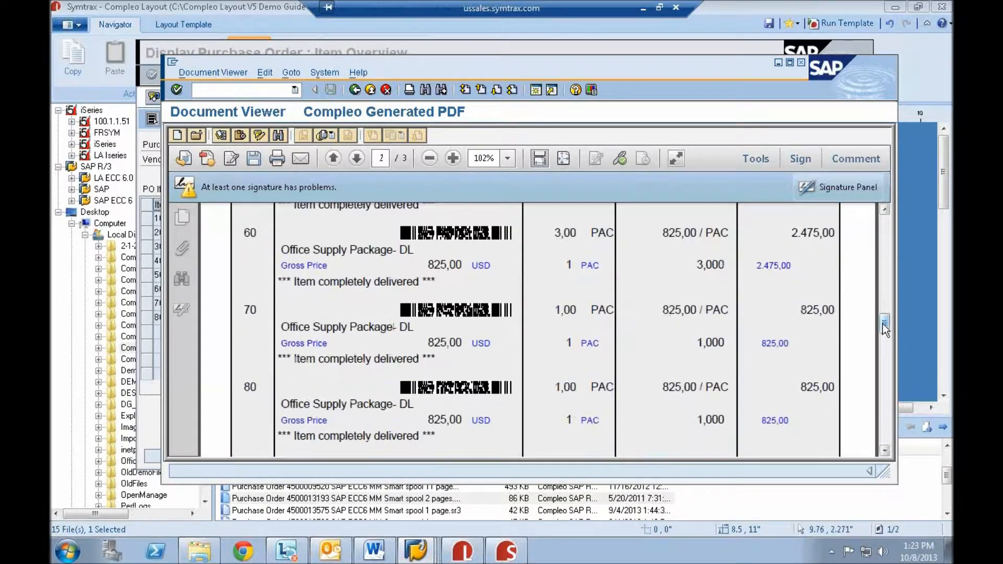
left_click_drag(883, 325, 881, 435)
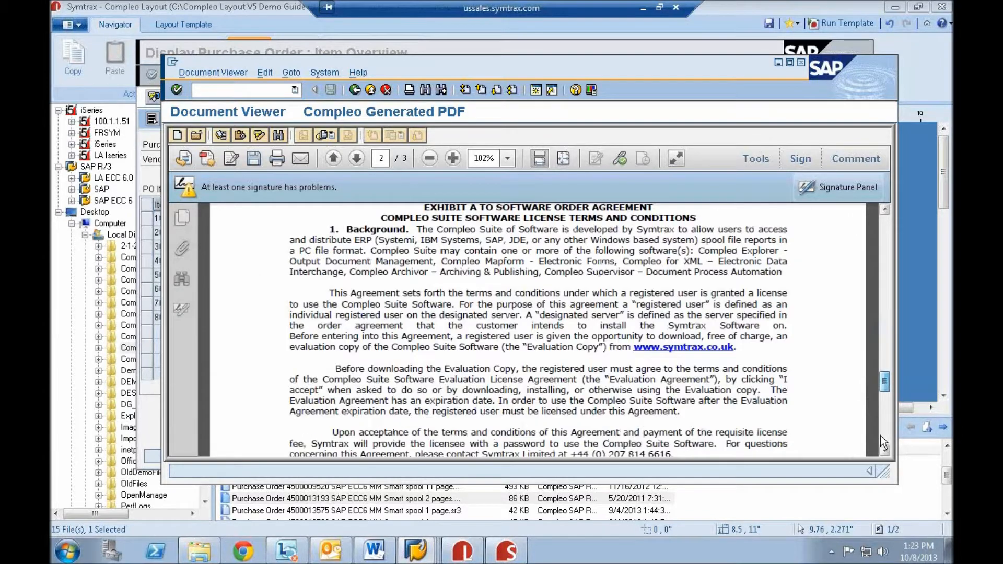
scroll(873, 385, "up", 10)
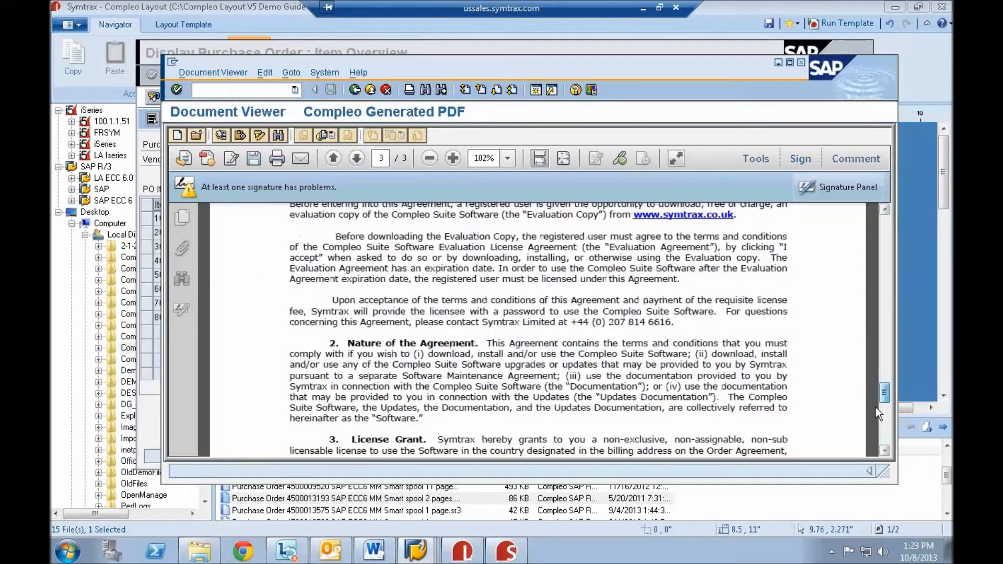
scroll(857, 403, "down", 10)
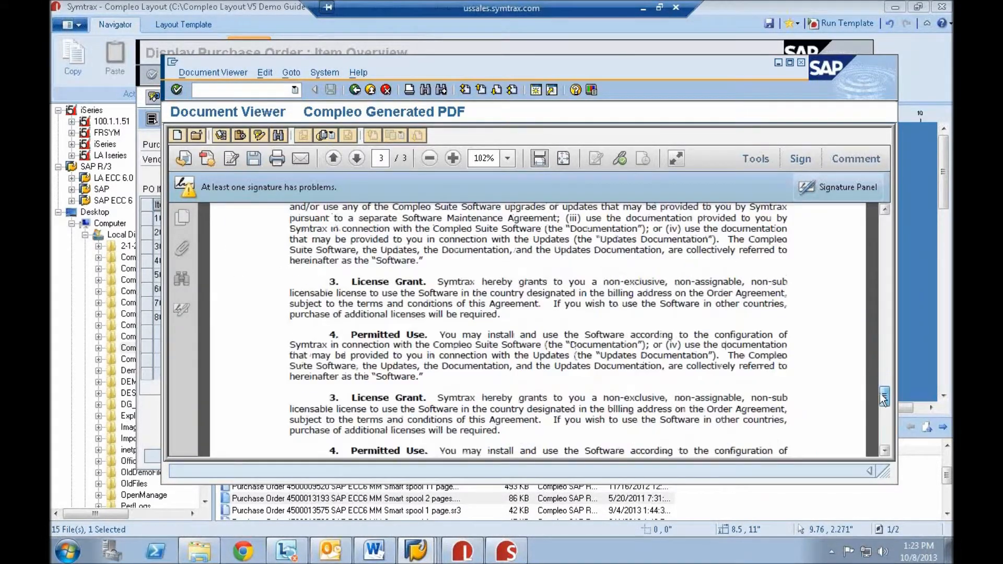
left_click_drag(889, 406, 888, 450)
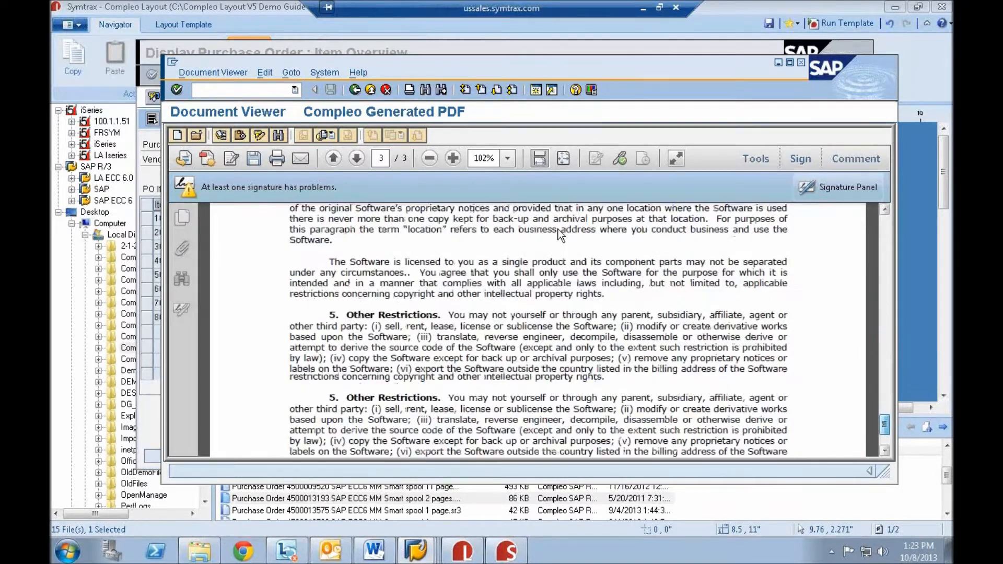
scroll(611, 183, "up", 5)
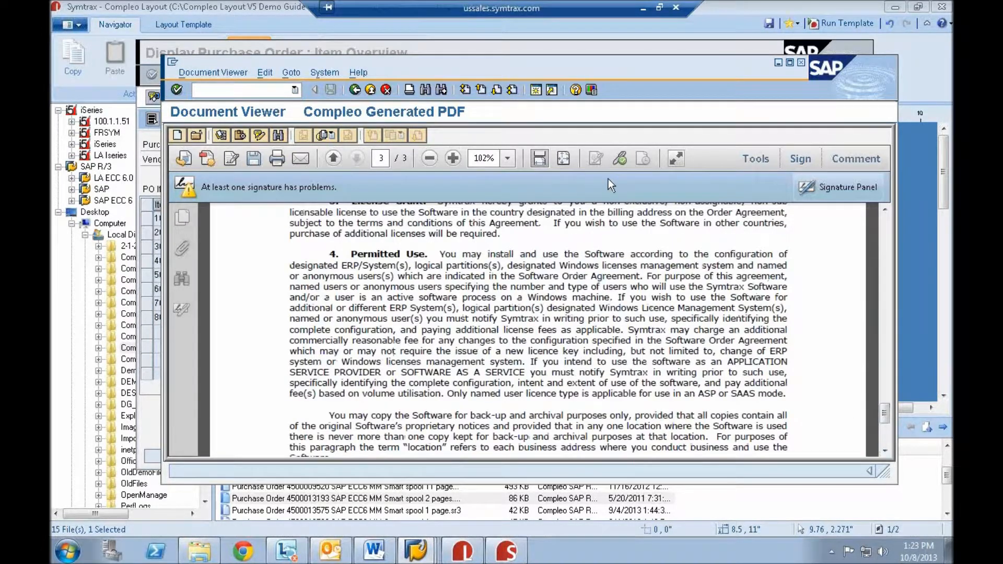
- Close the PDF viewer and the attachment list, and return to Compleo Layout
left_click(802, 64)
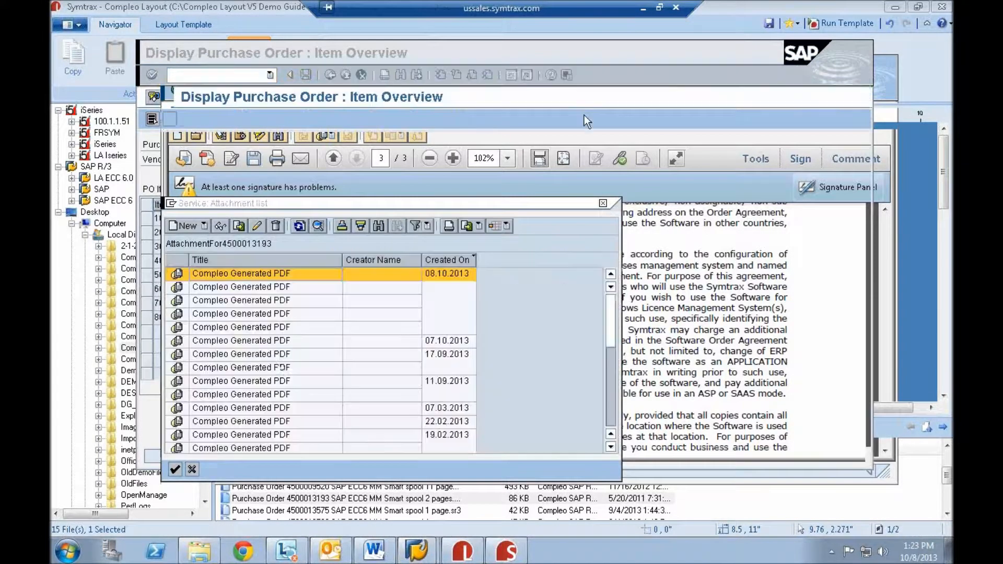
left_click(603, 203)
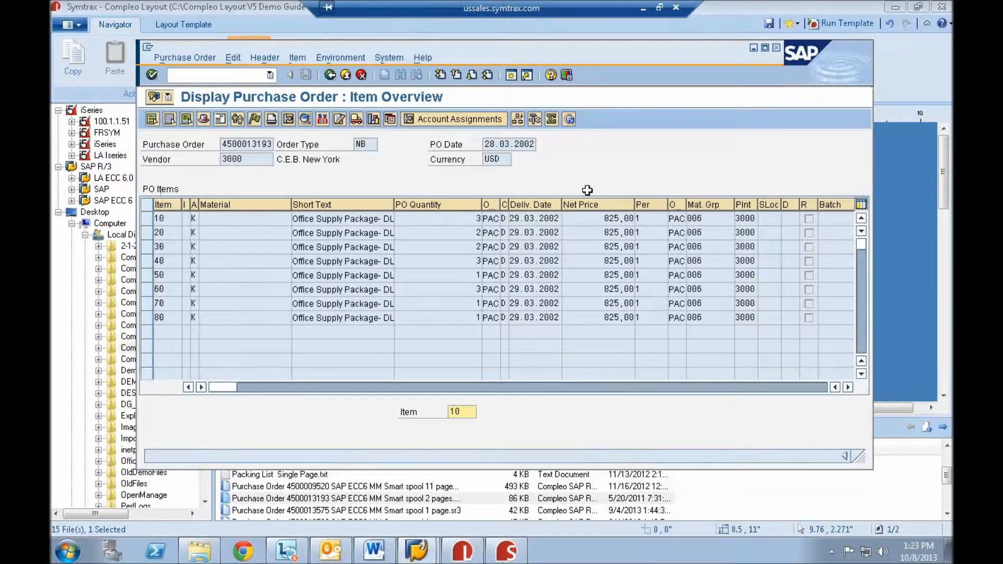
left_click(717, 12)
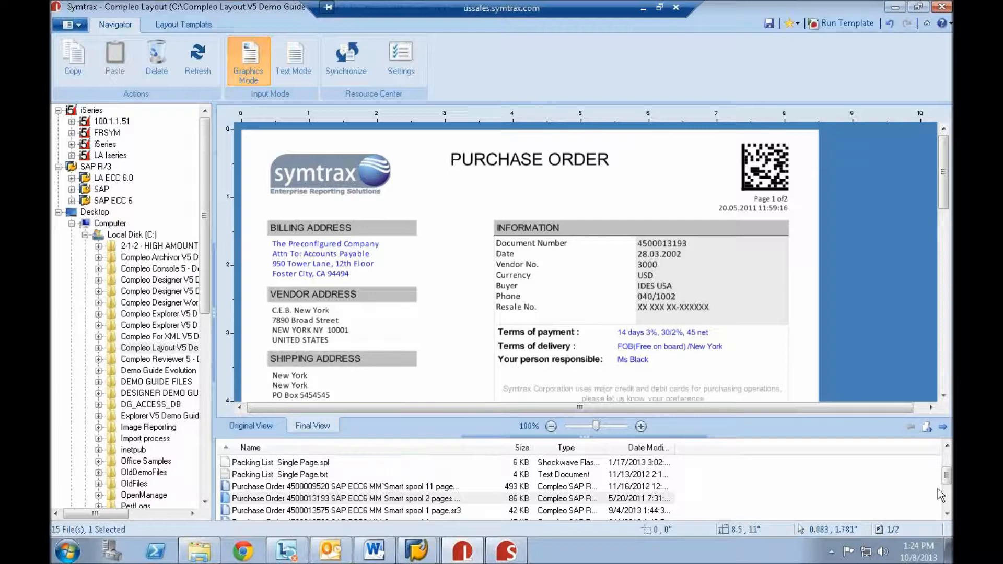
- Start a new blank template, discarding the modifications to the current purchase order template
scroll(948, 481, "up", 2)
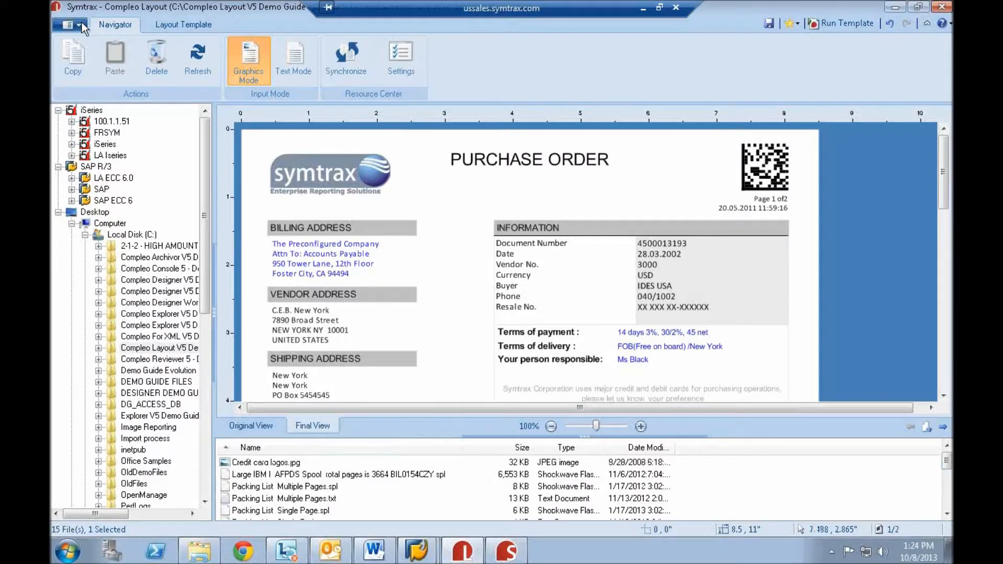
left_click(78, 24)
left_click(87, 63)
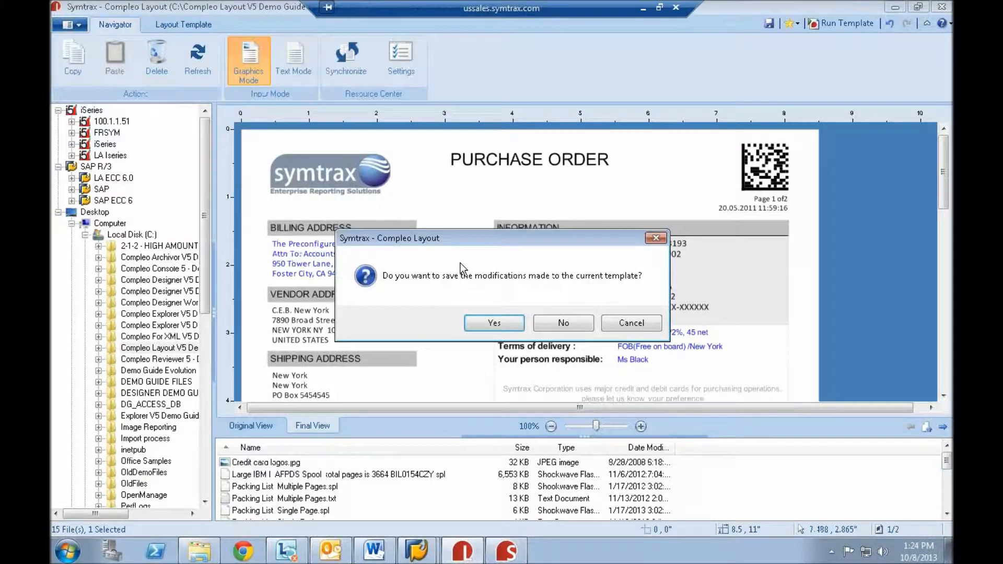
left_click(563, 323)
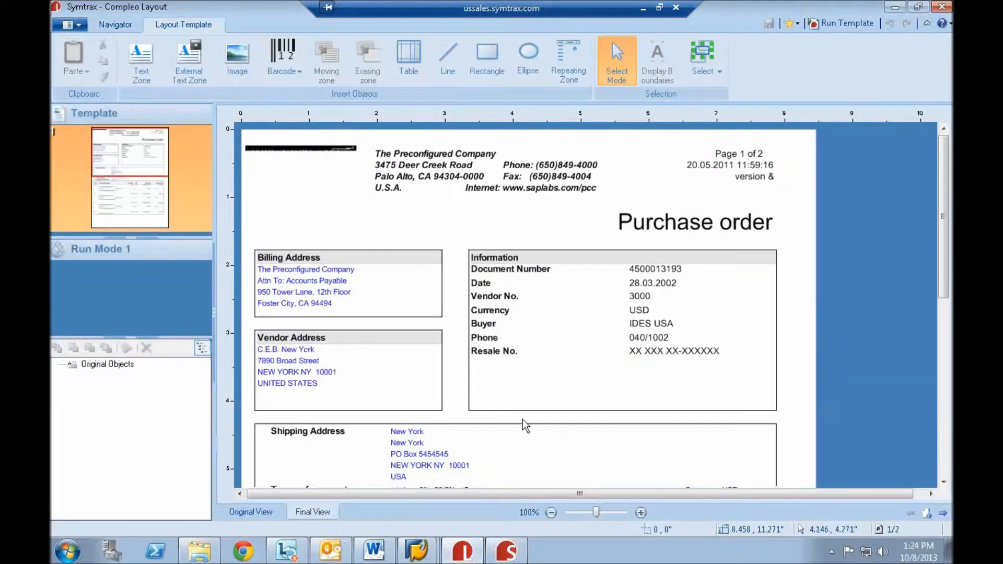
- Browse the packing list sample files and load Packing List Single Page.txt as the input document
left_click(119, 26)
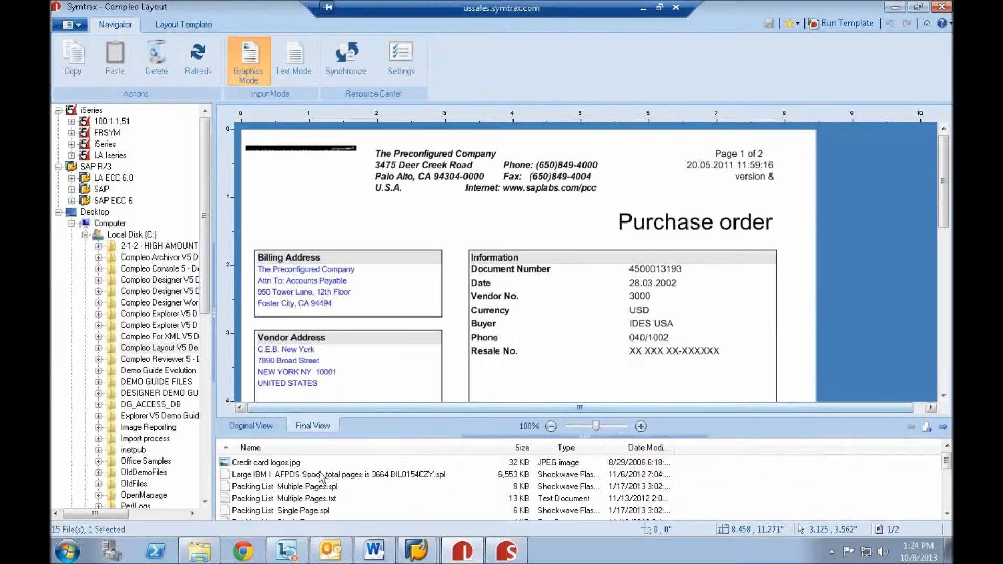
left_click(316, 497)
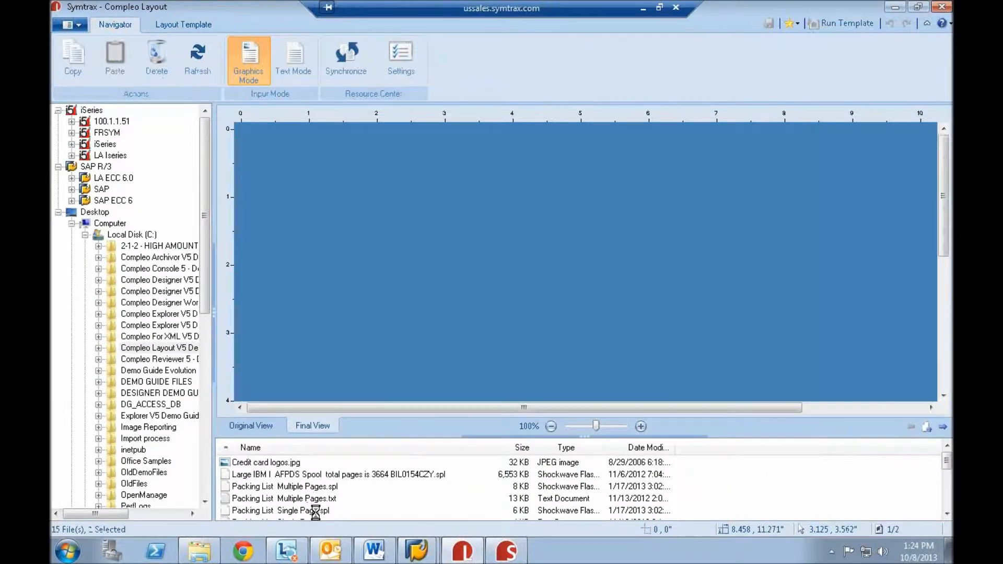
left_click(316, 511)
scroll(330, 509, "down", 1)
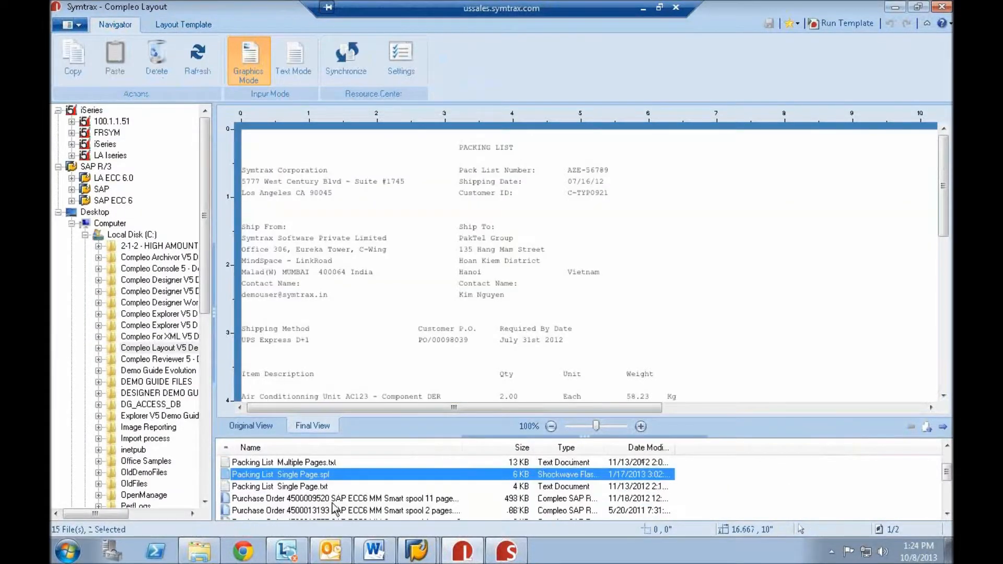
left_click(293, 487)
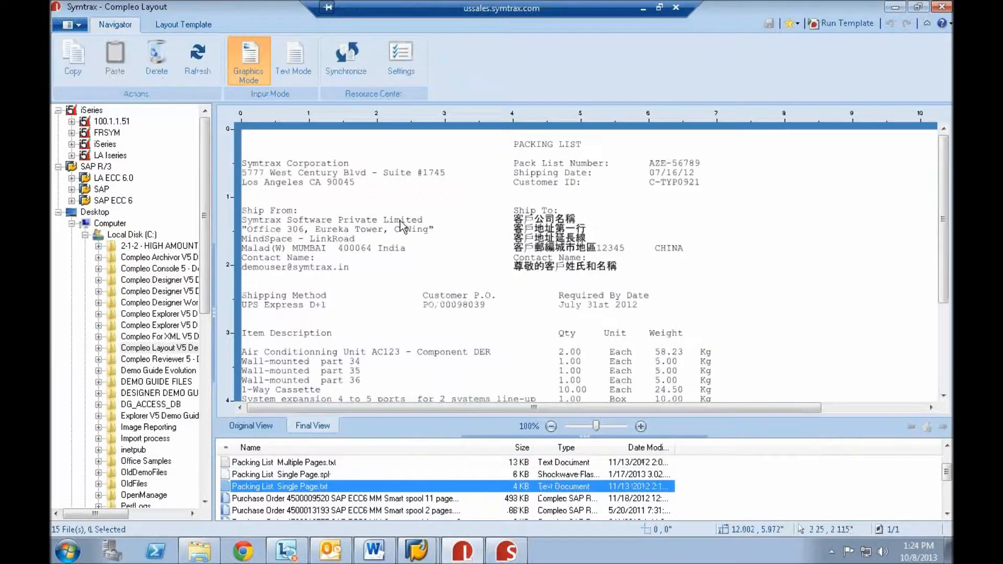
left_click(300, 488)
- Set the template's page size to Letter with a 1" top margin and a 1" left margin
left_click(191, 26)
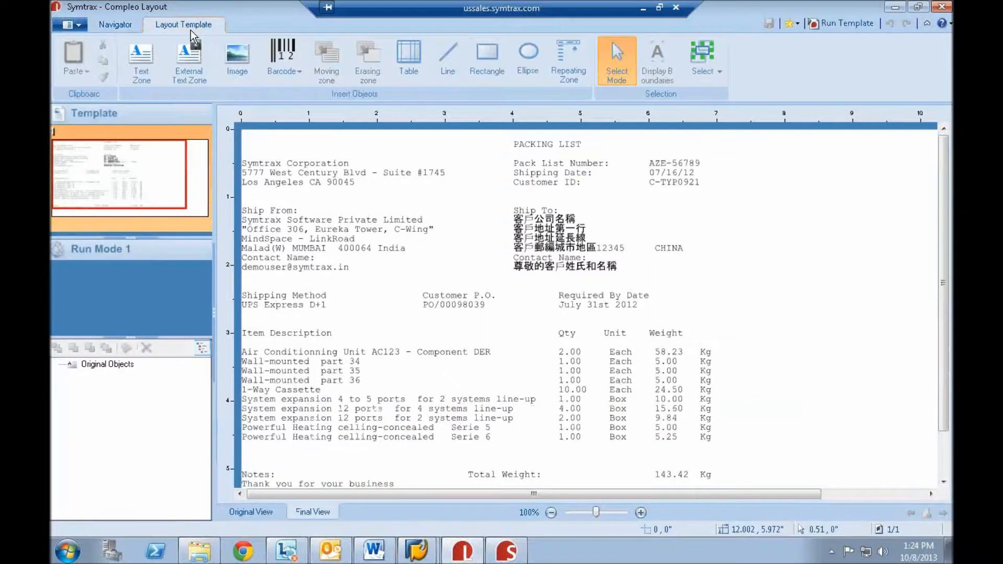
left_click(149, 187)
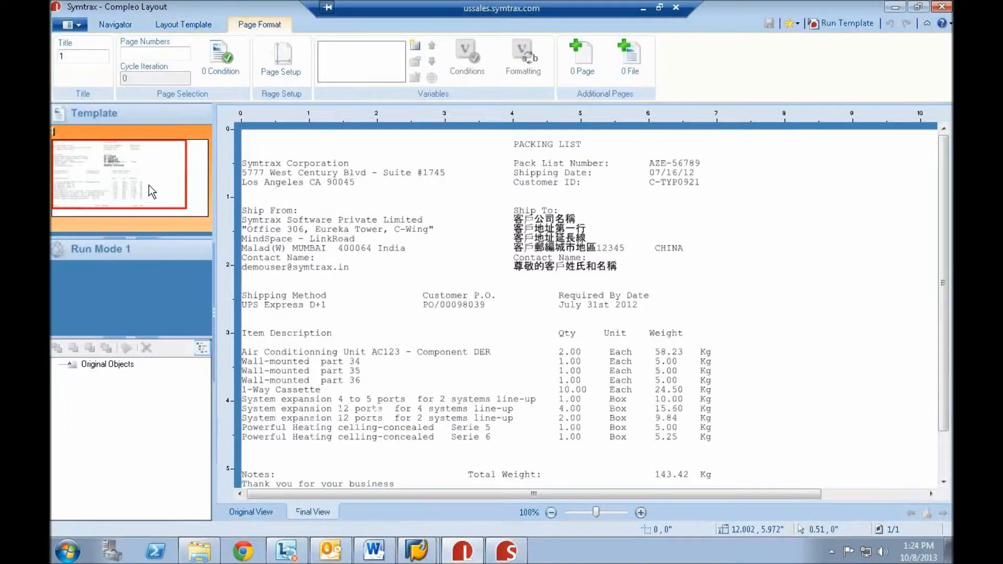
left_click(285, 62)
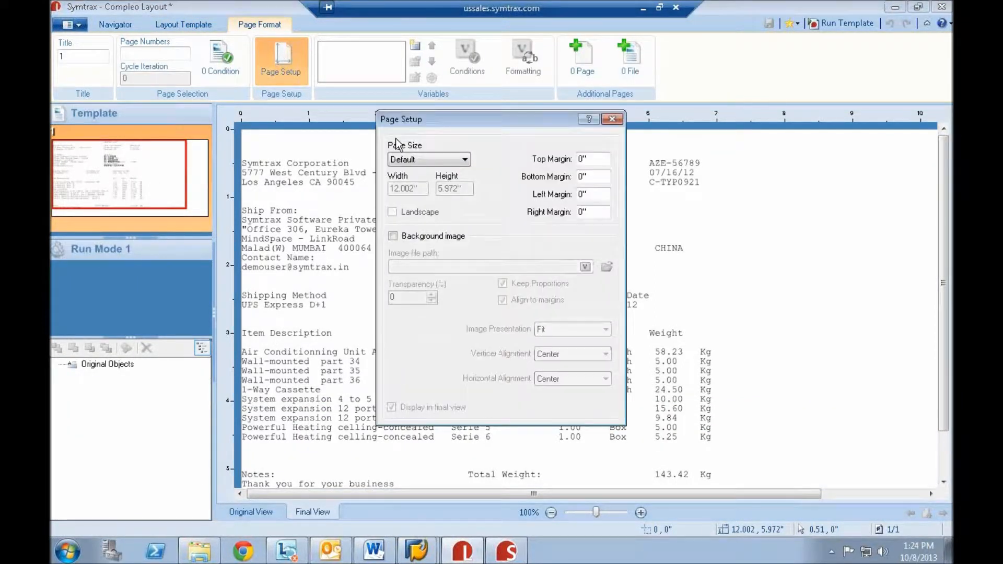
left_click(454, 160)
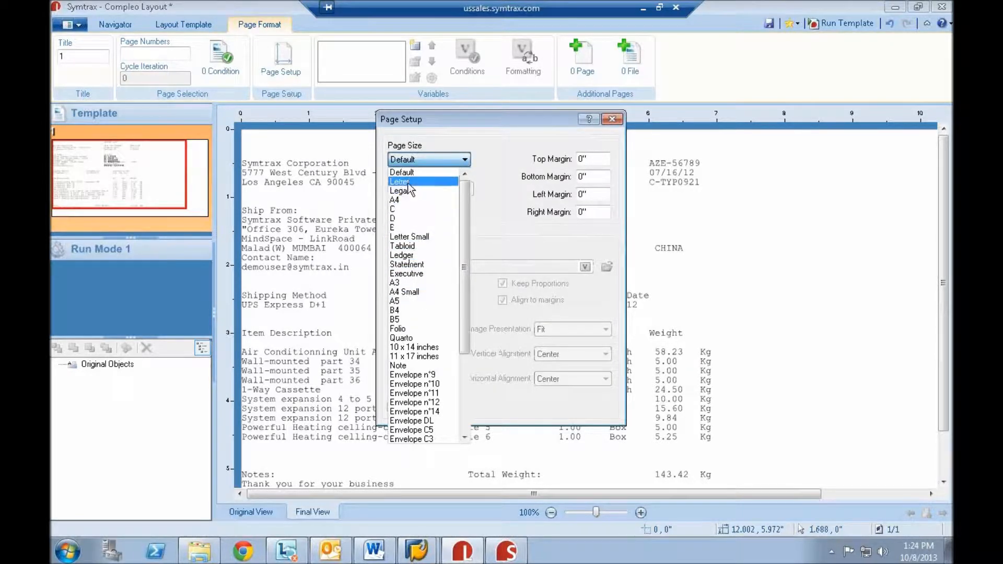
left_click(453, 181)
left_click(587, 159)
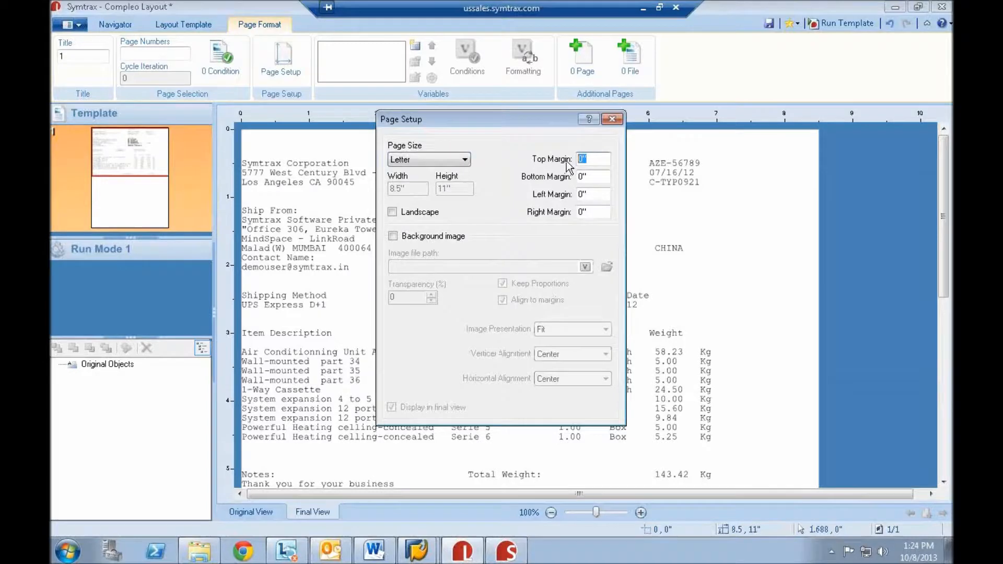
key("Tab")
key("Tab")
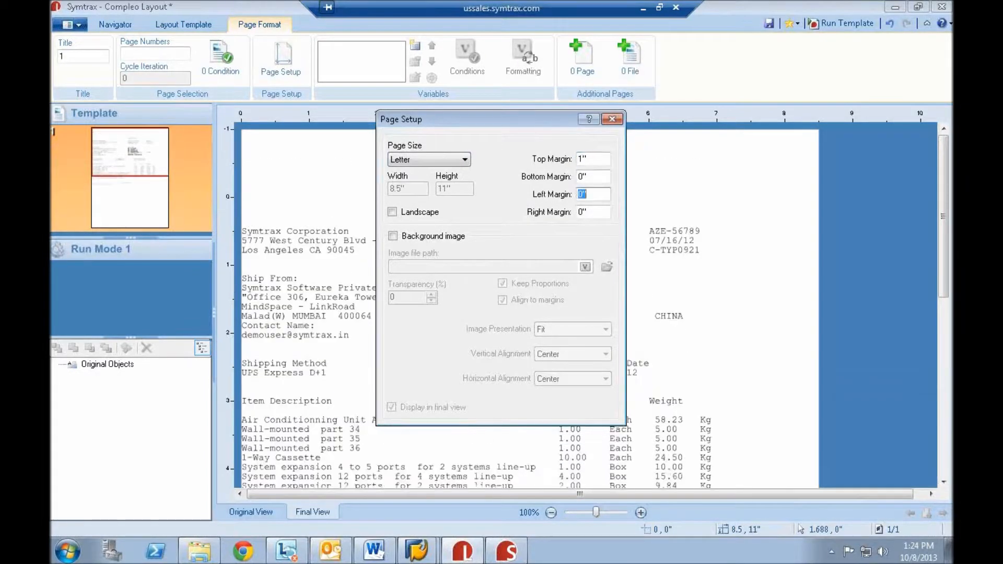
key("Tab")
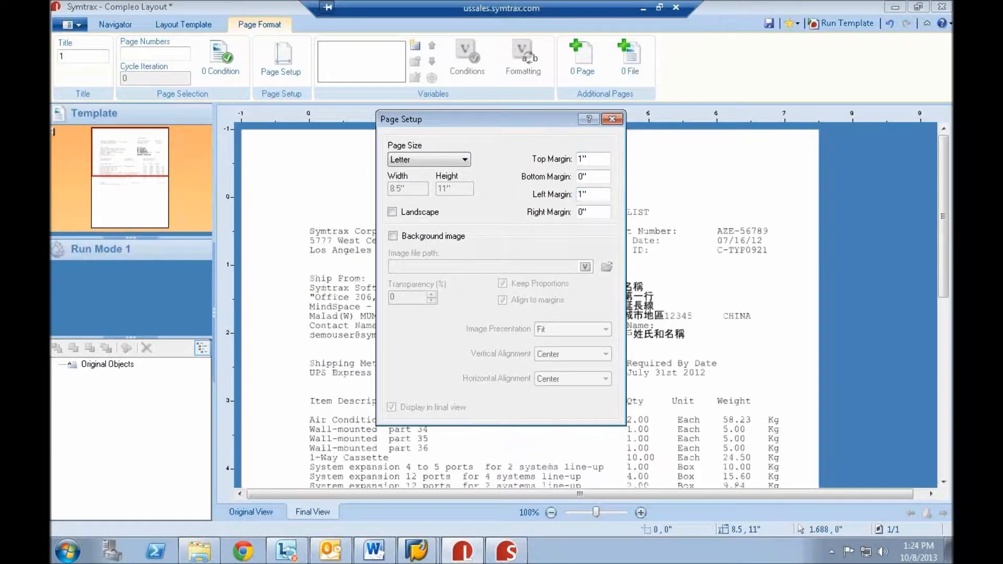
left_click(612, 120)
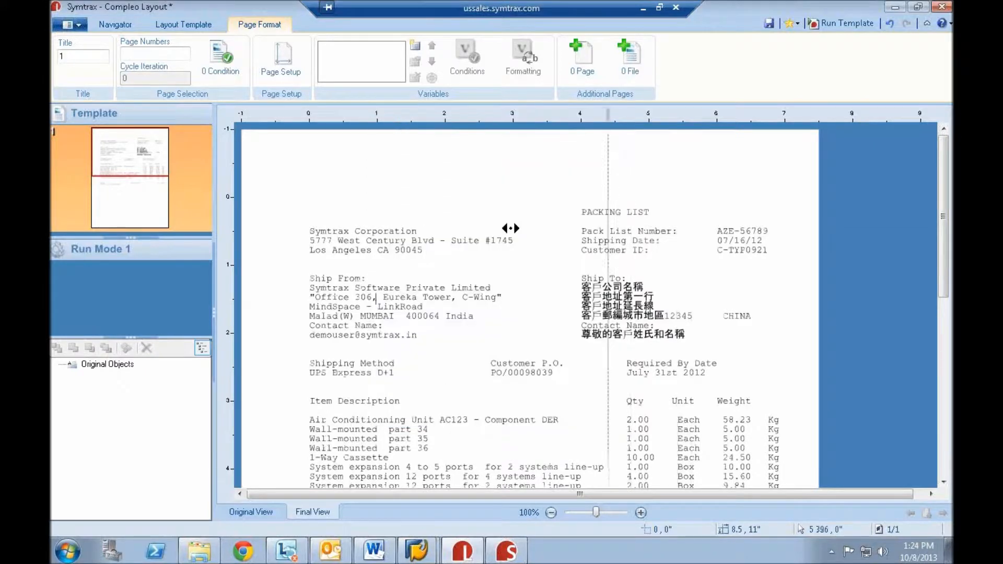
- Insert the Symtrax logo image above the sender's address on the packing list and enlarge it slightly
left_click(171, 24)
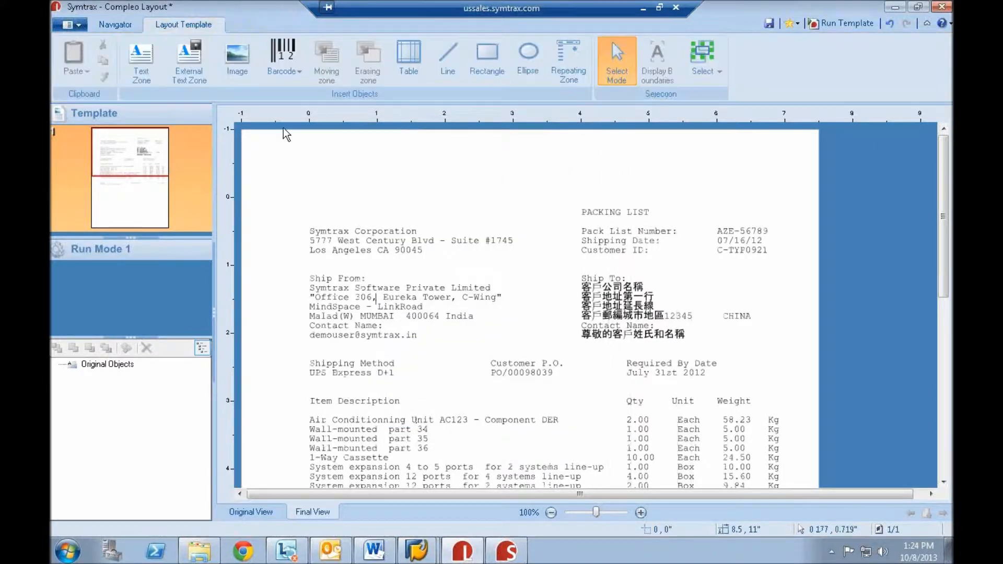
left_click(233, 59)
left_click_drag(268, 147, 407, 203)
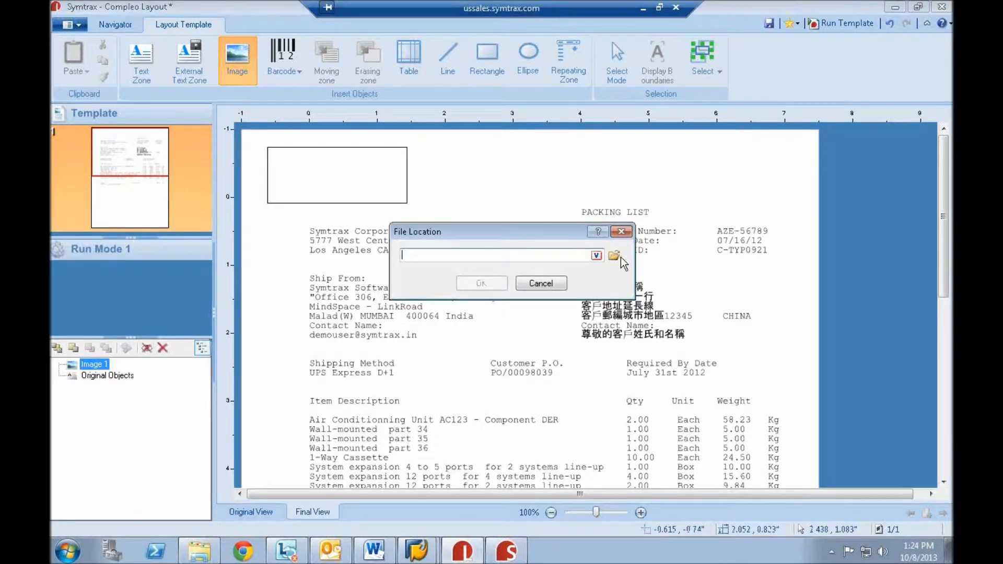
left_click(616, 256)
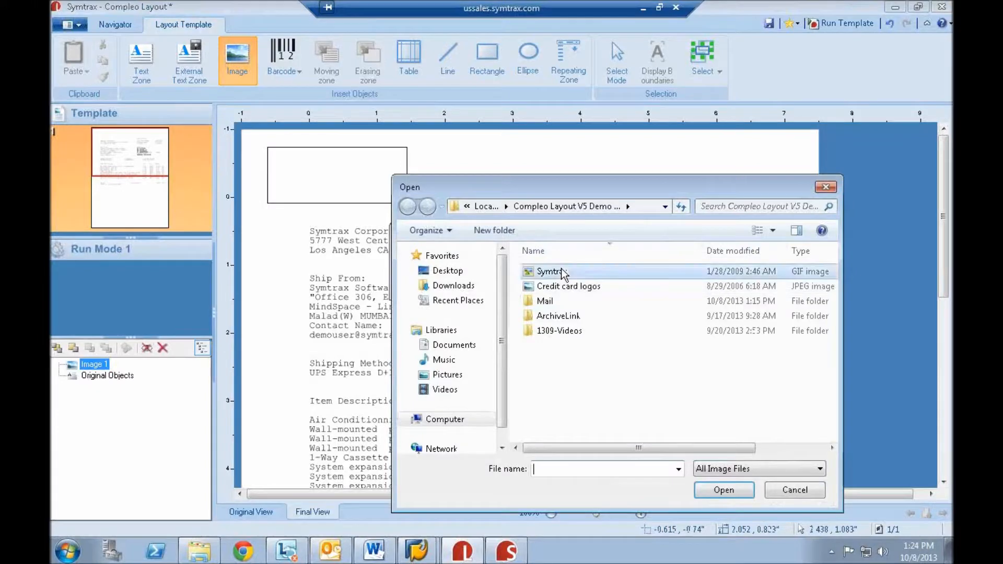
double_click(549, 272)
left_click(494, 282)
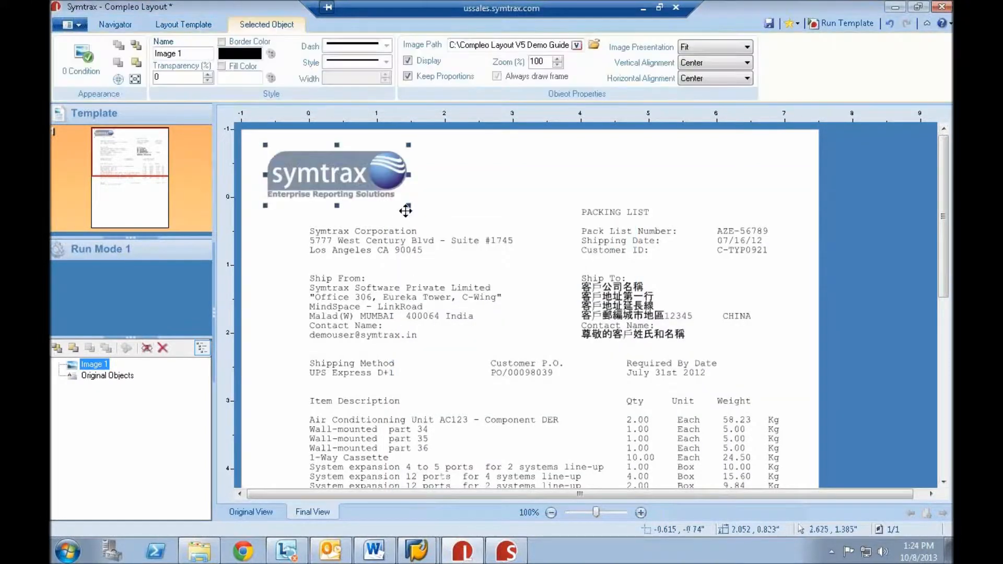
left_click_drag(412, 206, 452, 216)
left_click(548, 159)
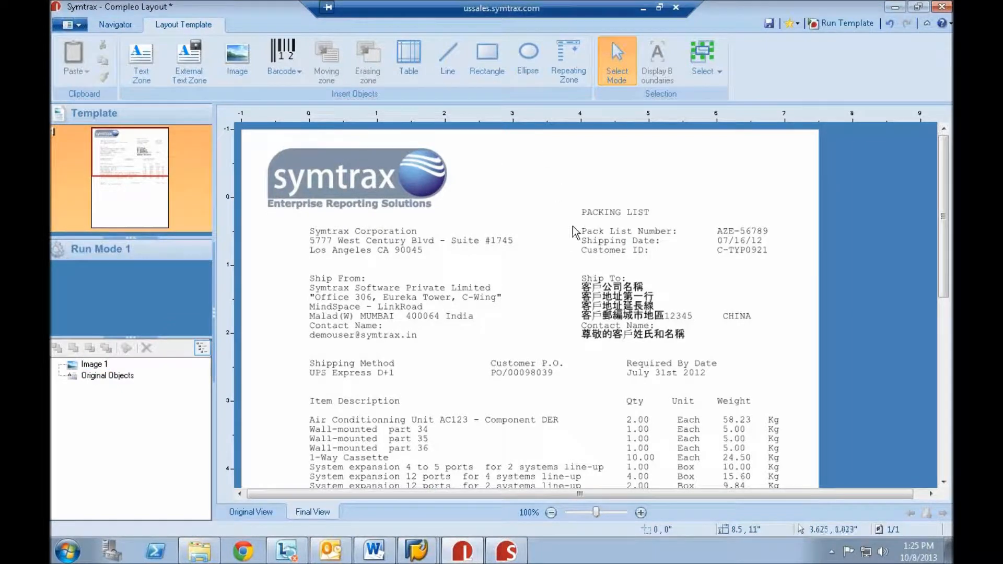
- Create a fixed-position variable named PACK over the Pack List Number line in the original view, and return to the final view
left_click(253, 509)
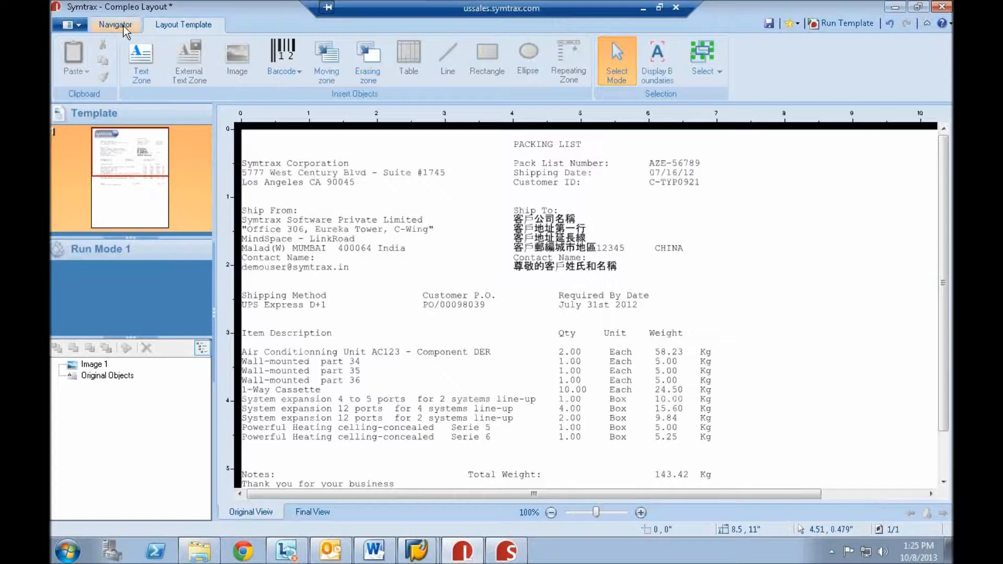
left_click(153, 144)
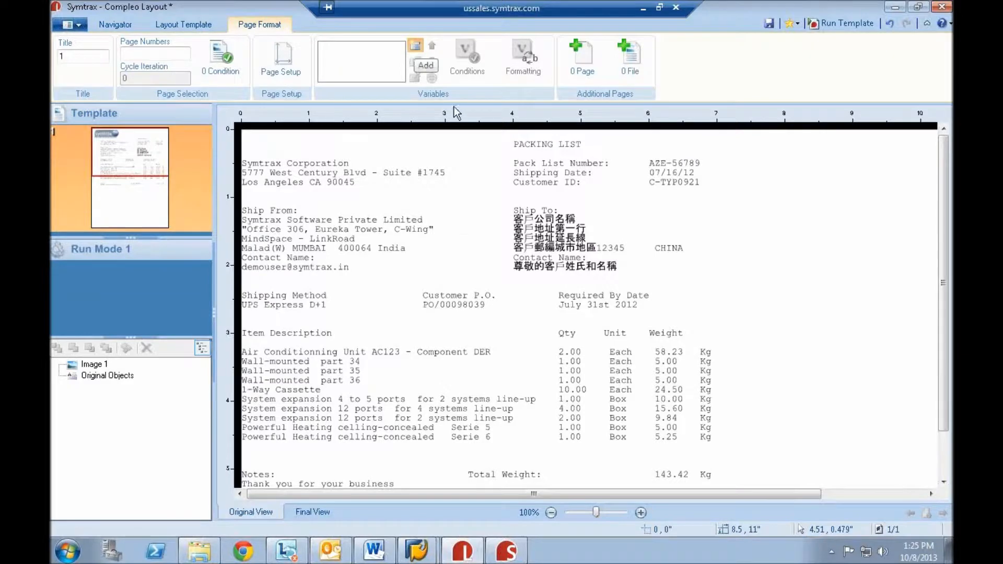
left_click(427, 66)
left_click_drag(491, 140, 515, 240)
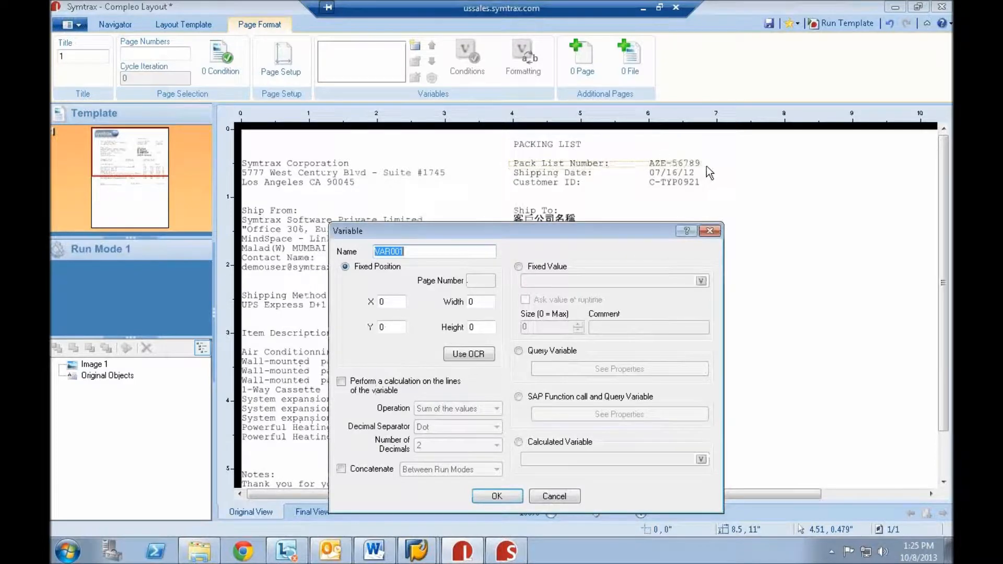
left_click_drag(714, 170, 712, 168)
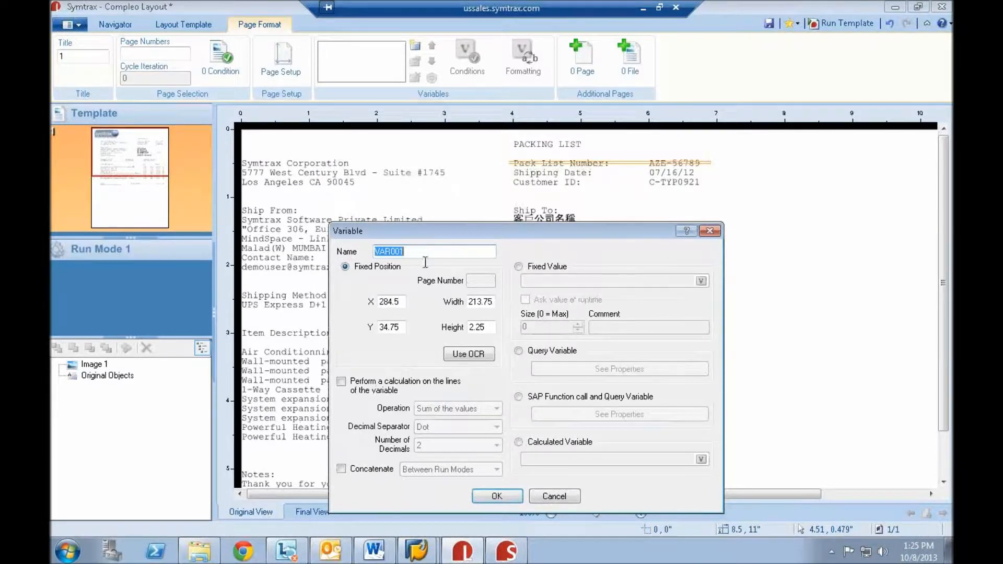
type("PA")
key("Return")
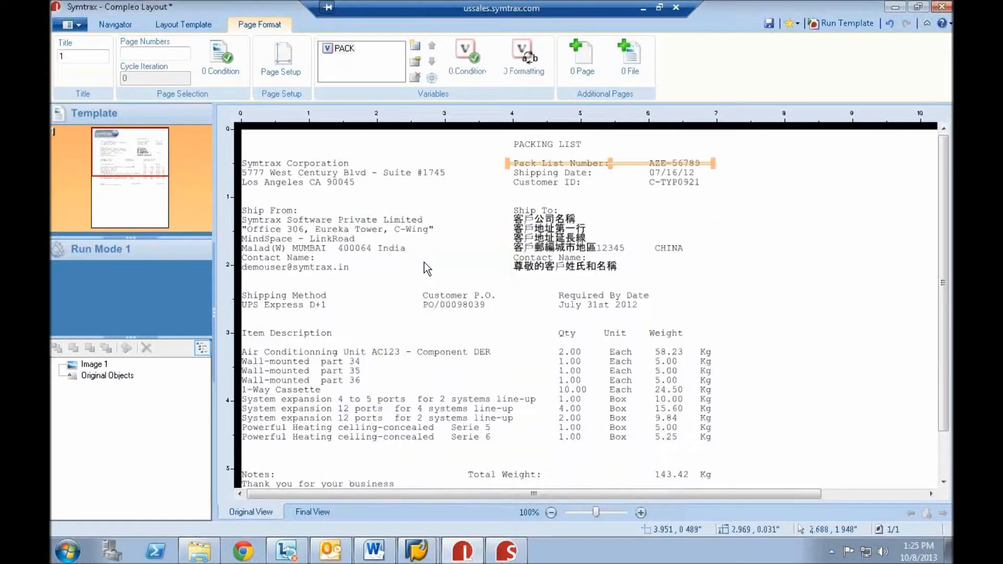
left_click(318, 513)
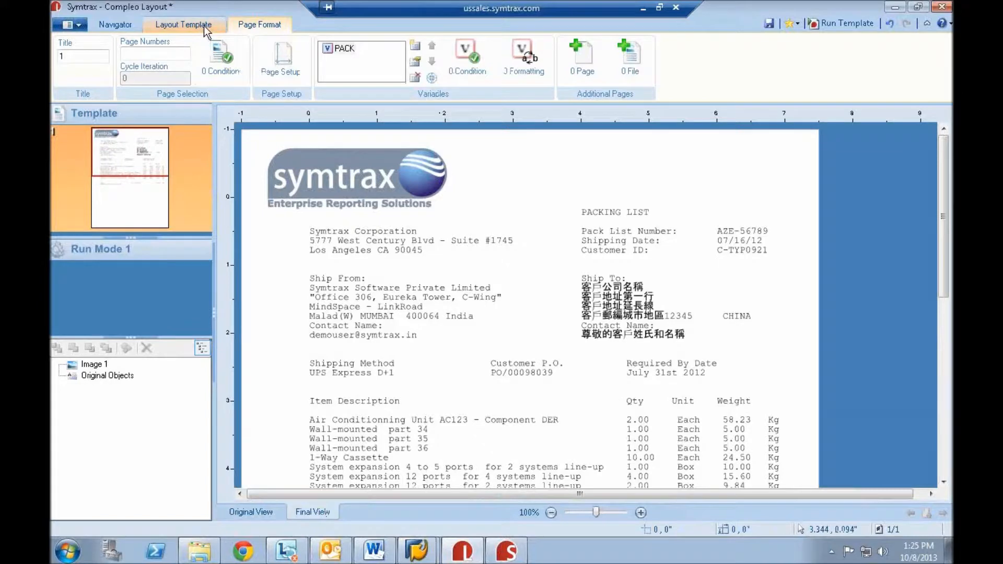
- Insert a QRCode barcode about 1.05" by 0.98" above the Pack List Number, encoding the value of the PACK template variable
left_click(183, 25)
left_click(291, 80)
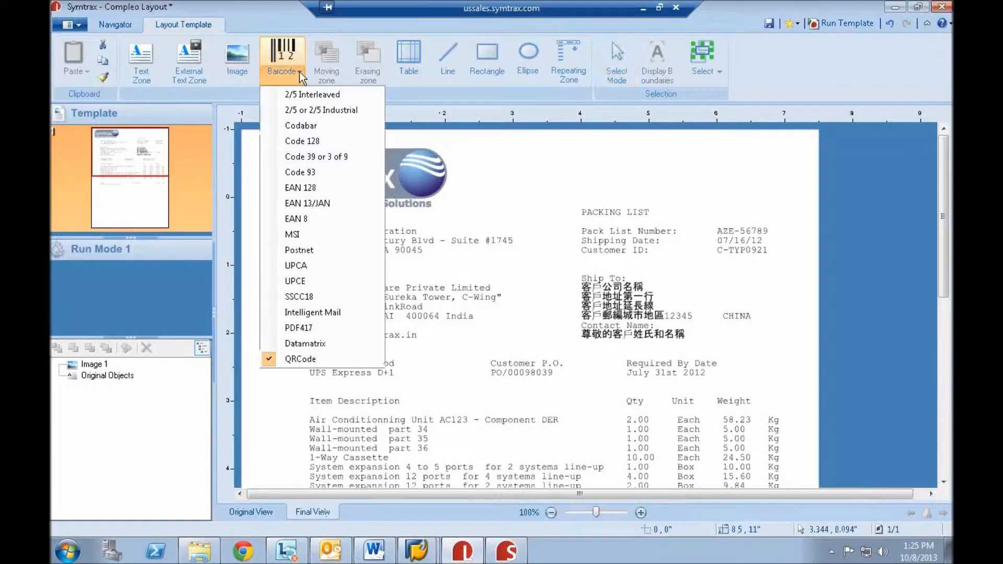
left_click(293, 359)
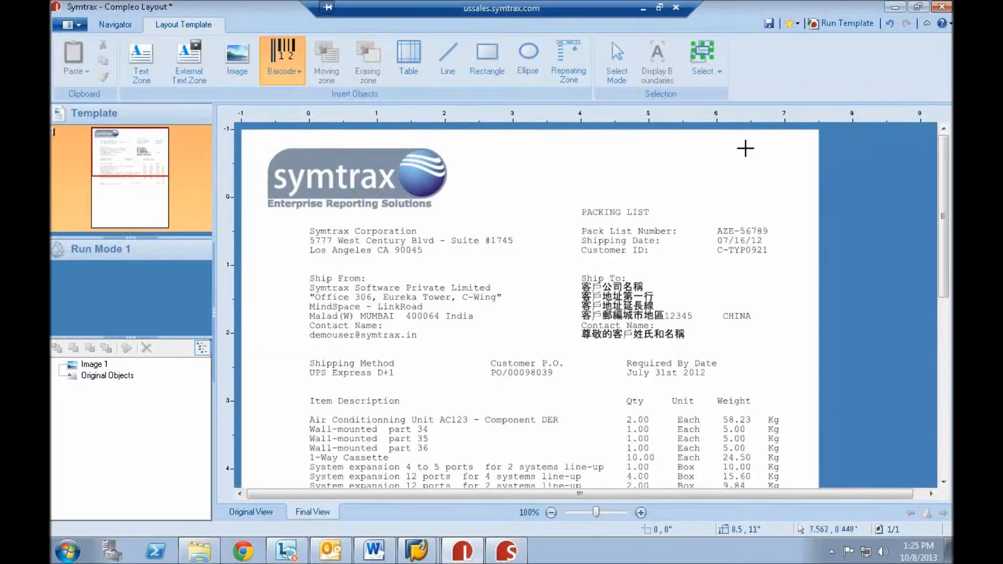
left_click_drag(730, 141, 802, 212)
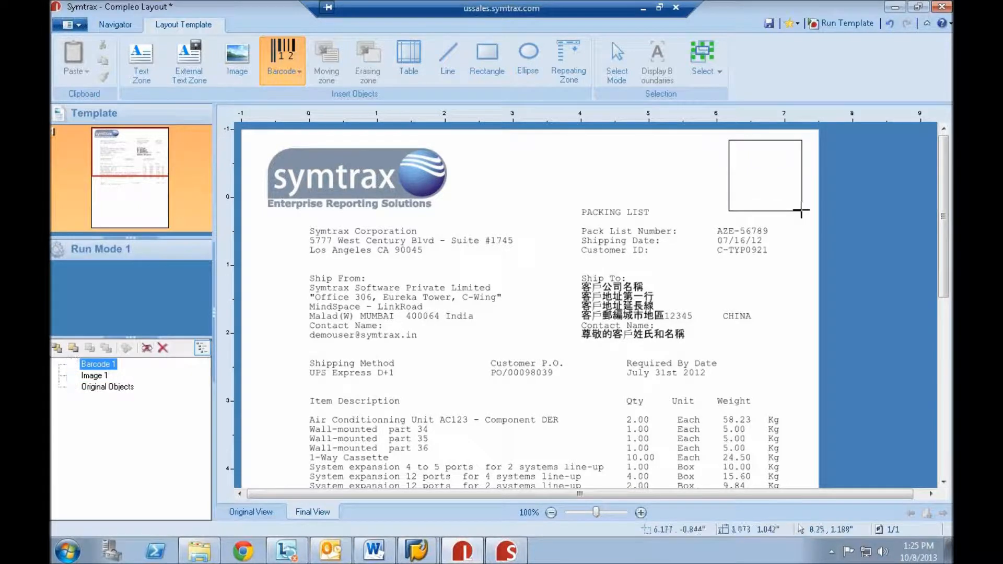
left_click(597, 271)
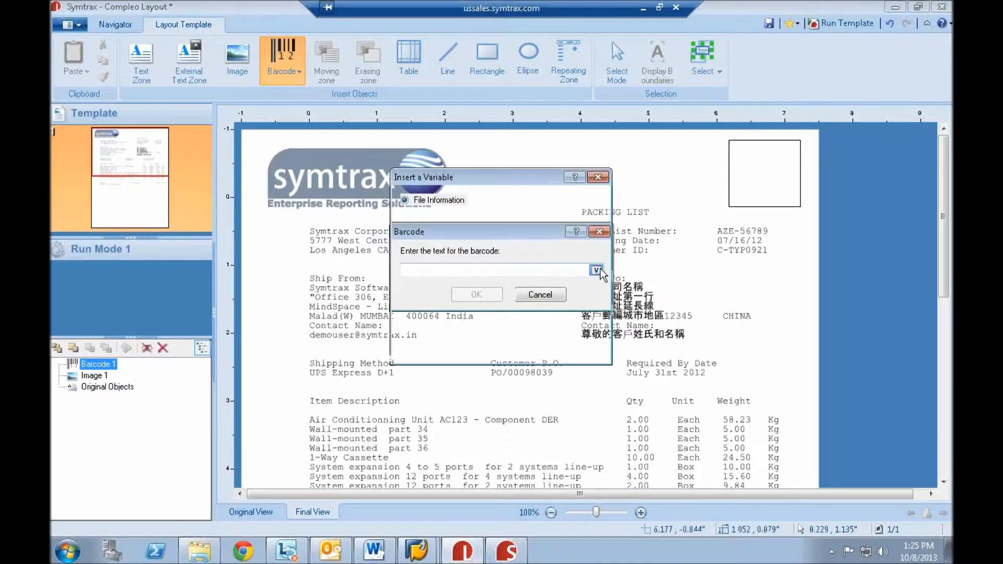
left_click(406, 307)
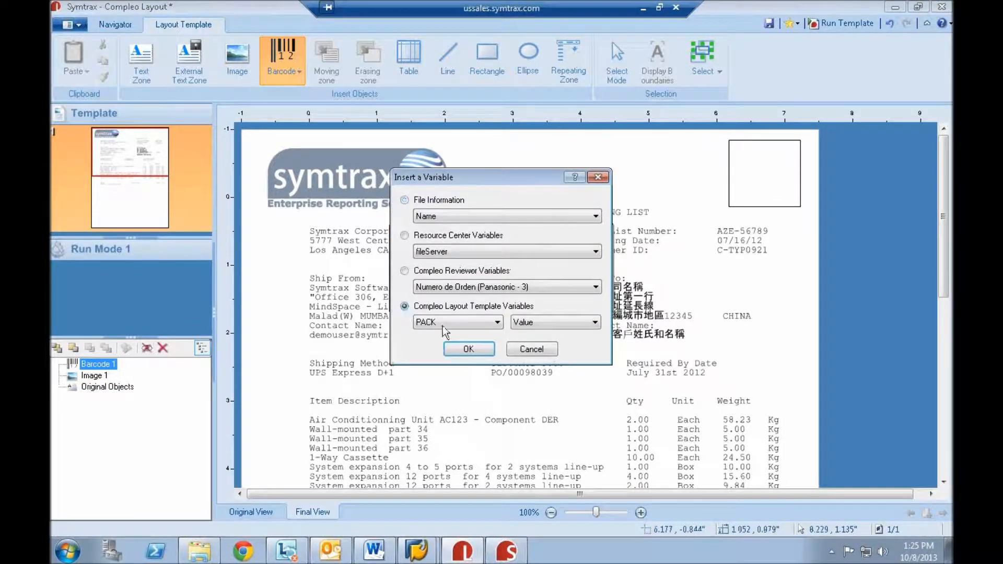
left_click(468, 350)
left_click(491, 294)
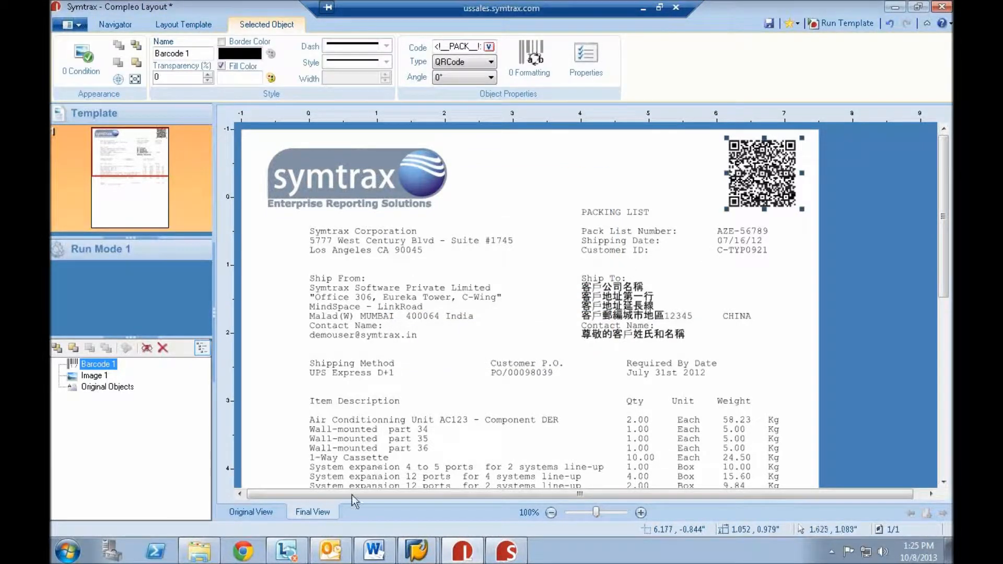
- In the original view, draw a text zone about 2.66" by 0.97" around the Ship To block and shift it slightly down
left_click(259, 513)
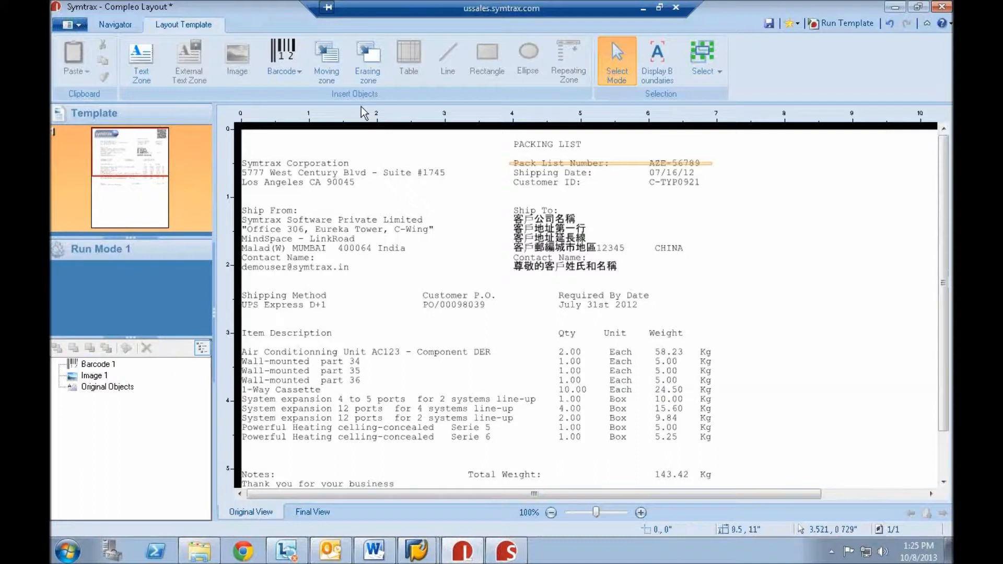
left_click(139, 61)
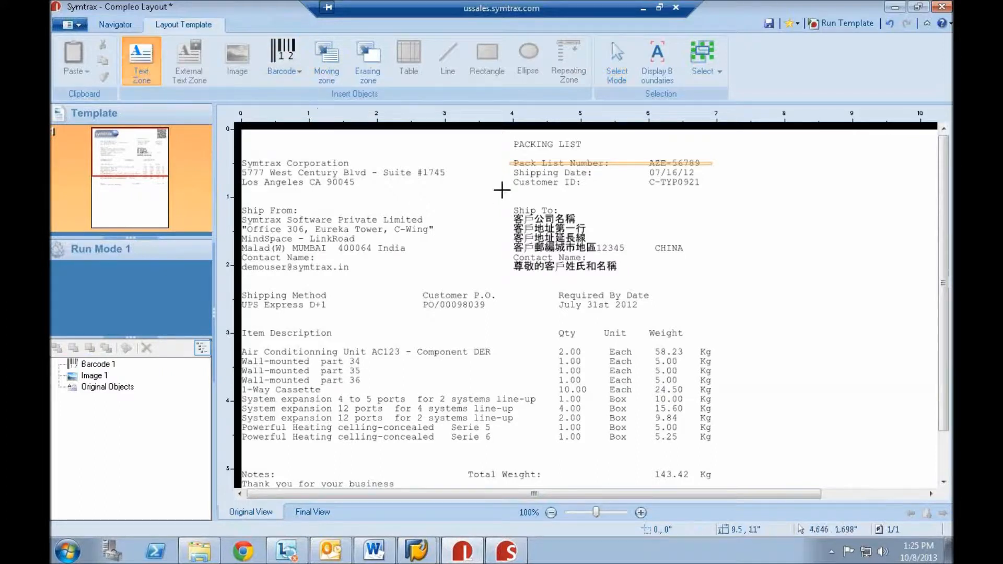
left_click_drag(513, 202, 695, 270)
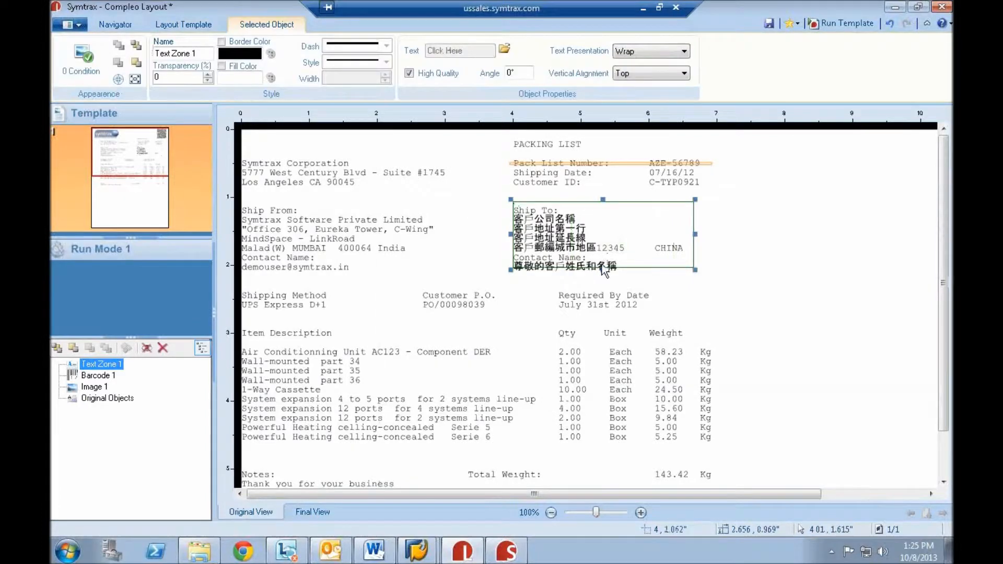
left_click_drag(602, 272, 603, 276)
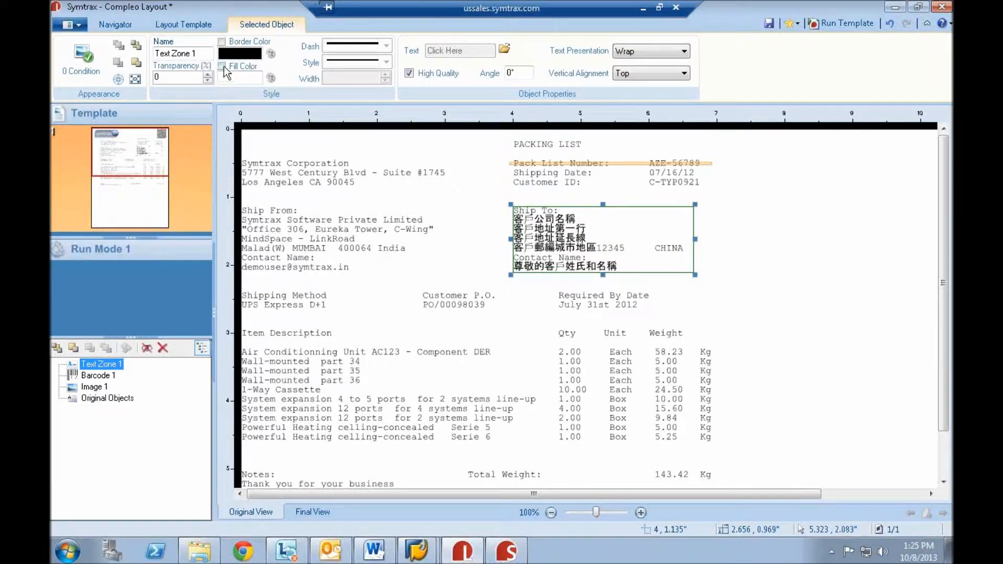
- Fill the Ship To text zone with gray and return to the final view
left_click(270, 78)
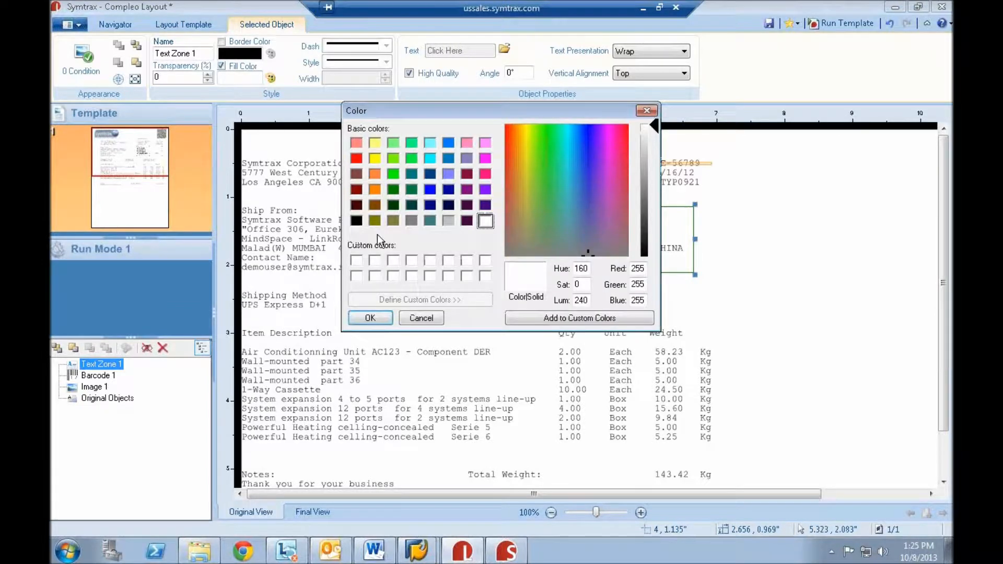
left_click(410, 222)
left_click(370, 317)
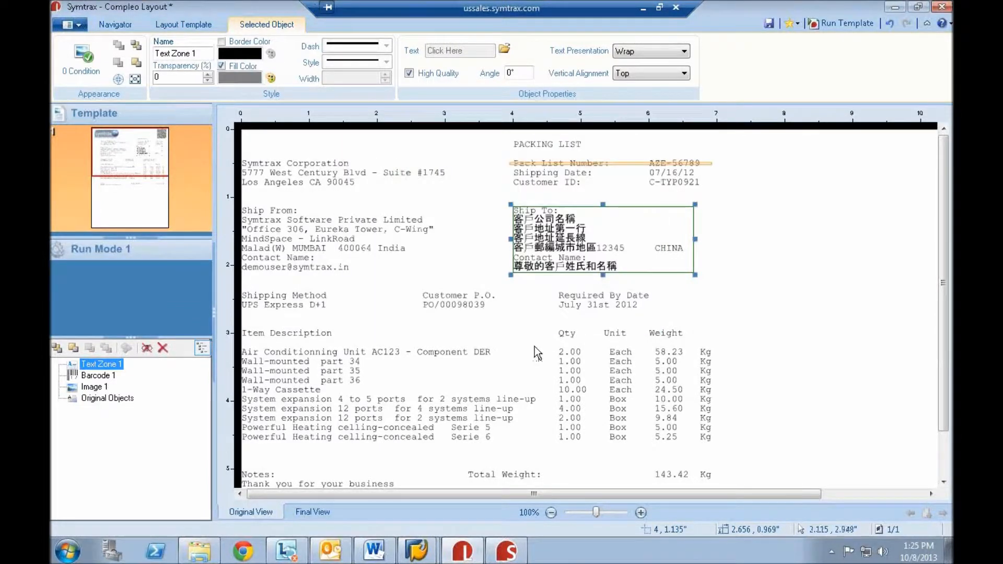
left_click(311, 505)
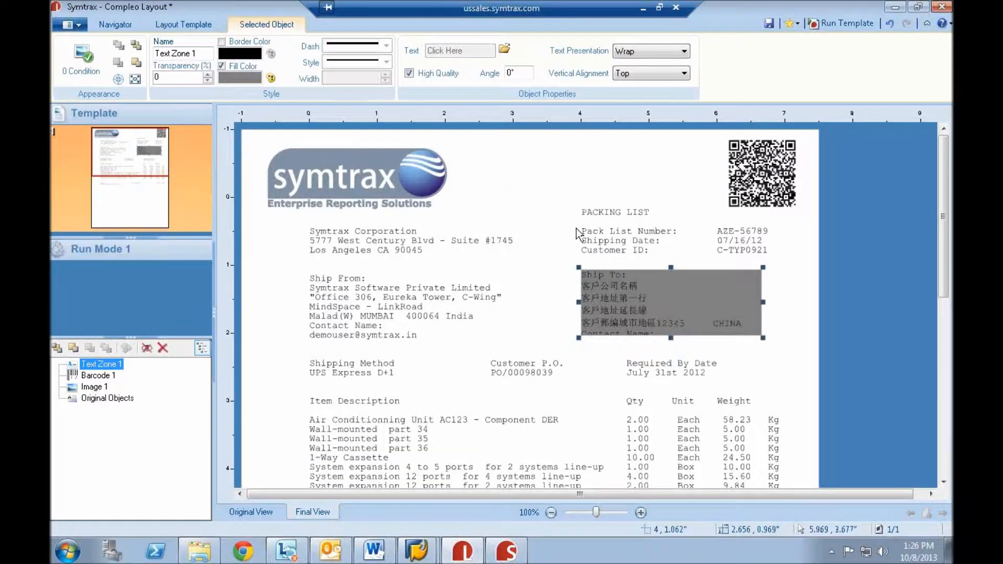
- Set the Ship To text zone's font size to 9 and extend its lower edge to a height of about 1.13"
double_click(580, 274)
left_click(532, 101)
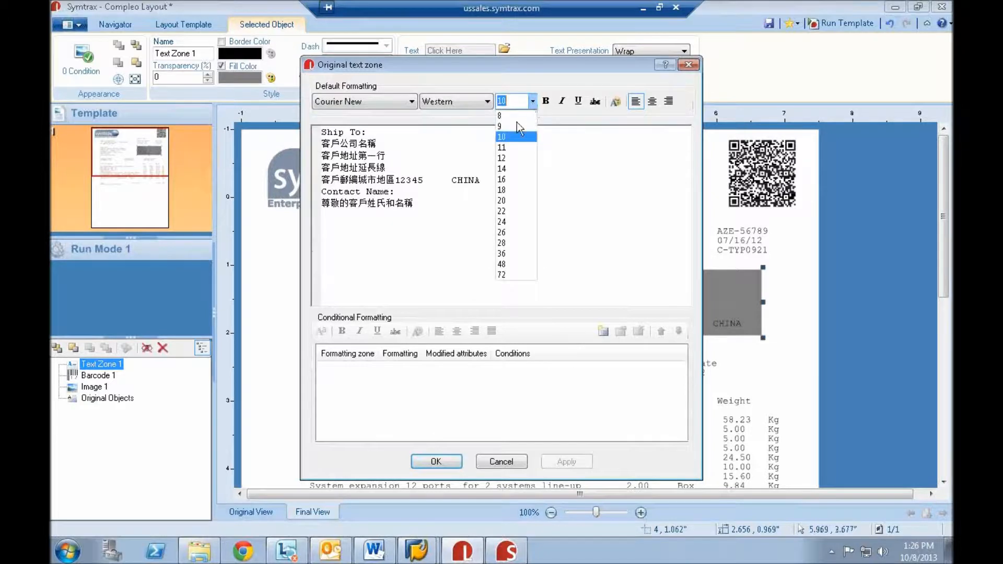
left_click(504, 126)
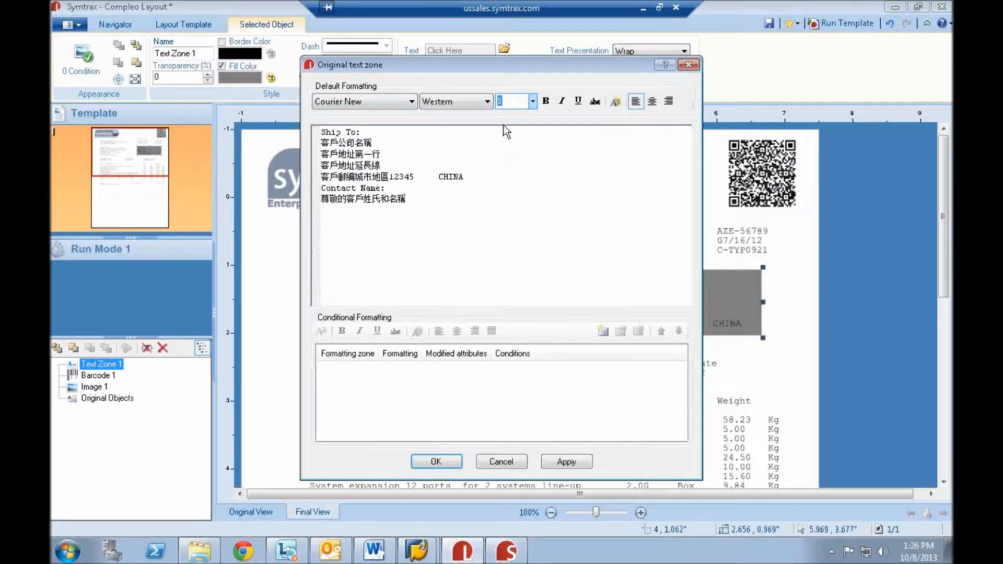
left_click(436, 462)
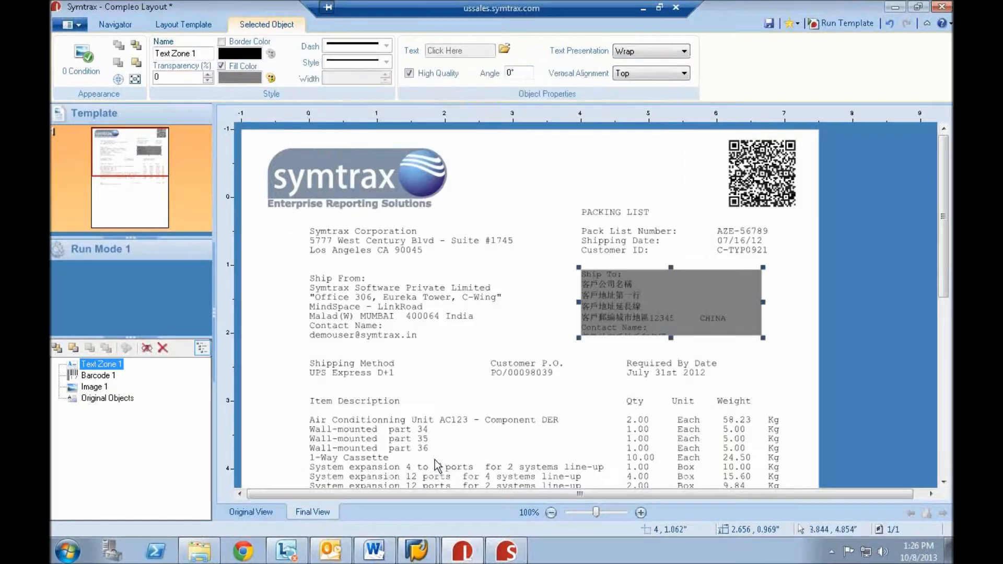
left_click(670, 349)
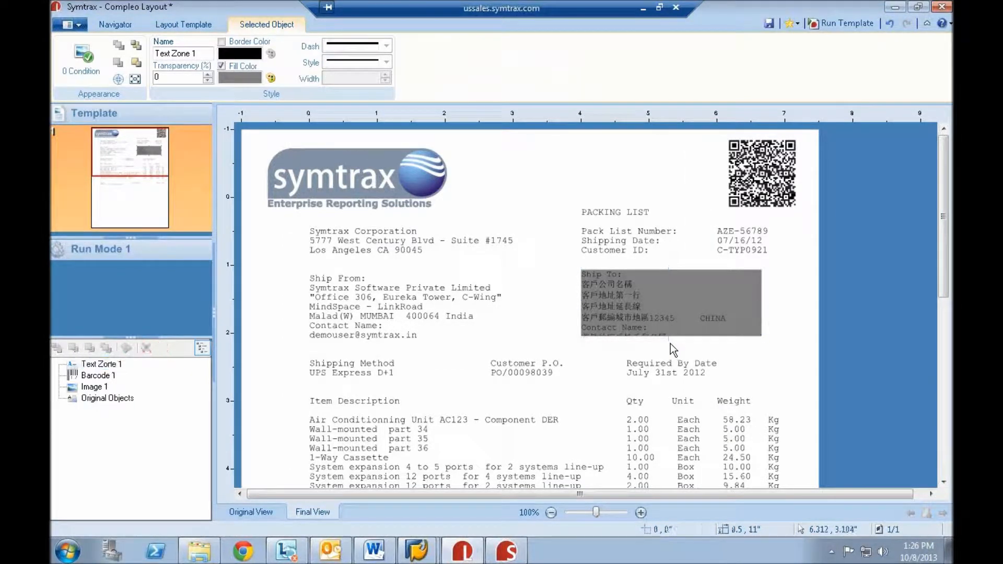
left_click(670, 334)
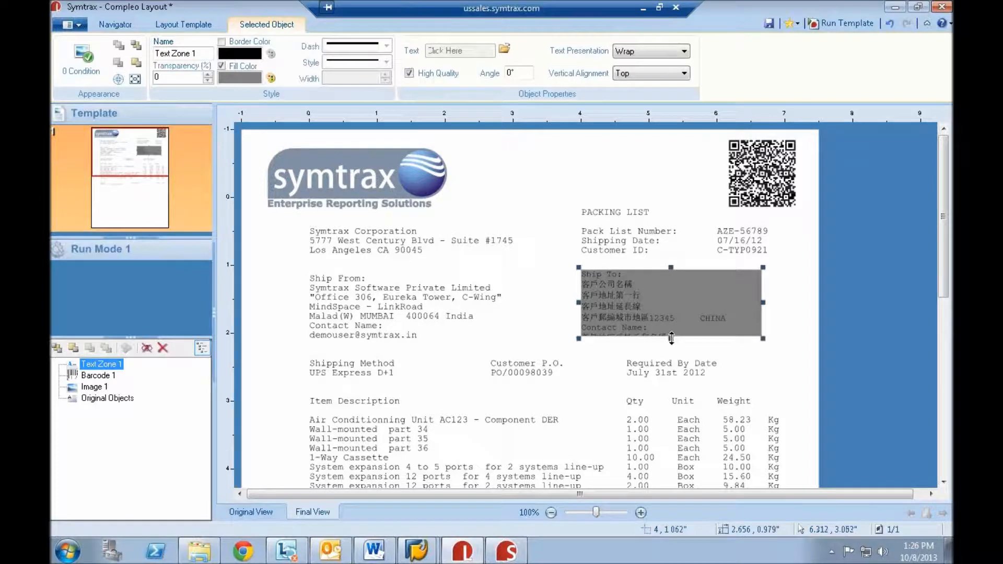
left_click_drag(670, 342, 670, 347)
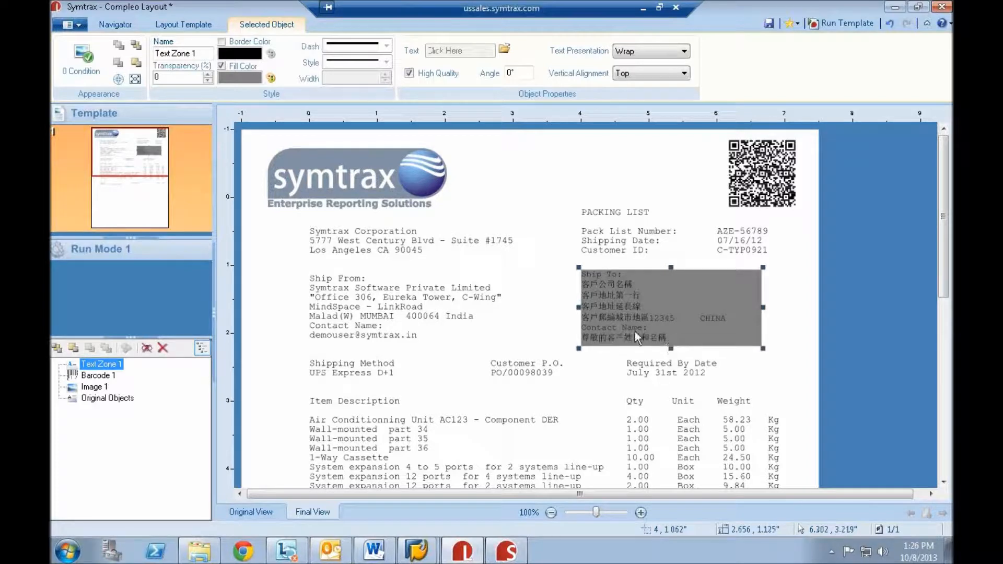
left_click(486, 344)
- Insert a table about 7.02" by 1.76" around the item list, with 2 lines and 4 columns
scroll(485, 343, "down", 3)
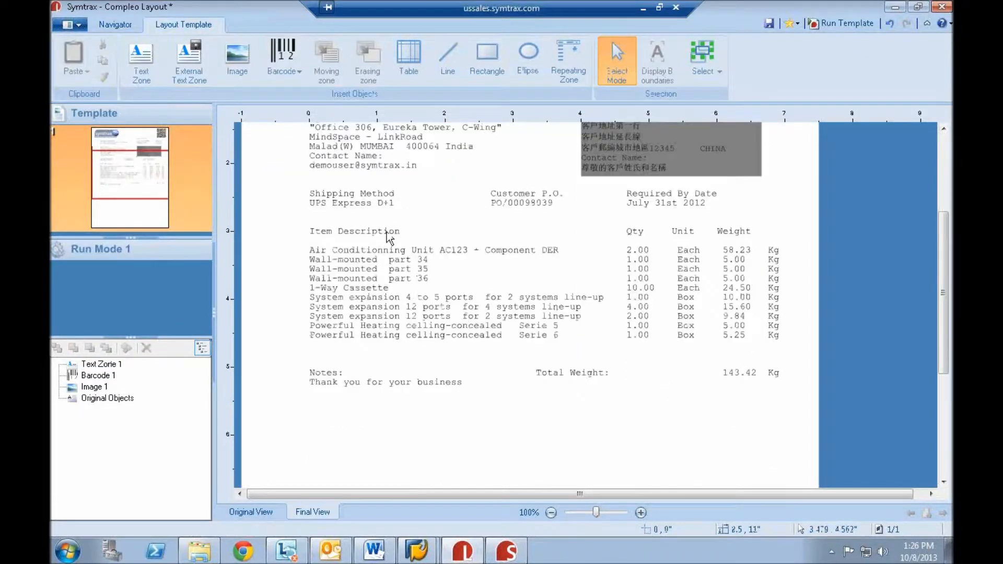
left_click(408, 53)
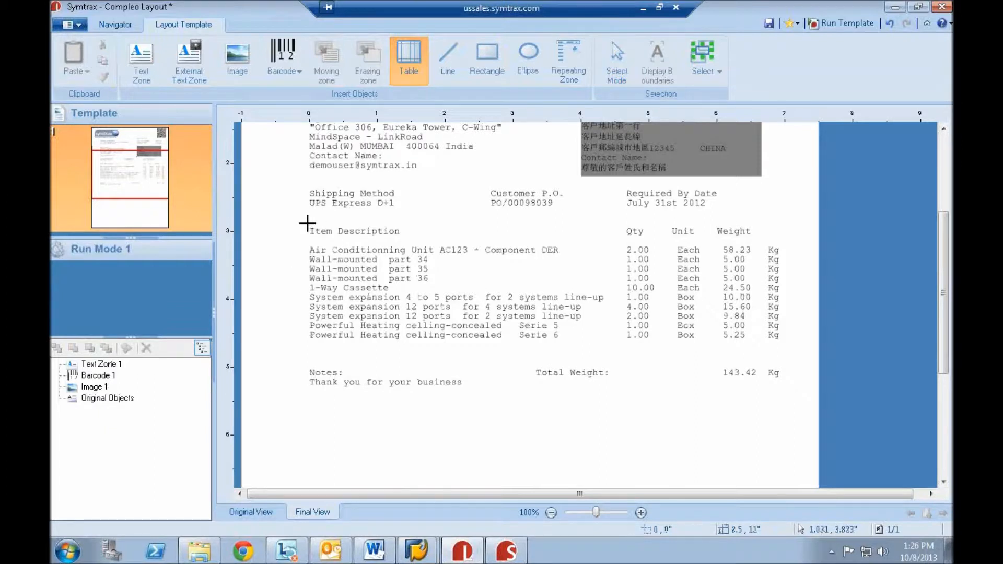
left_click_drag(306, 224, 796, 345)
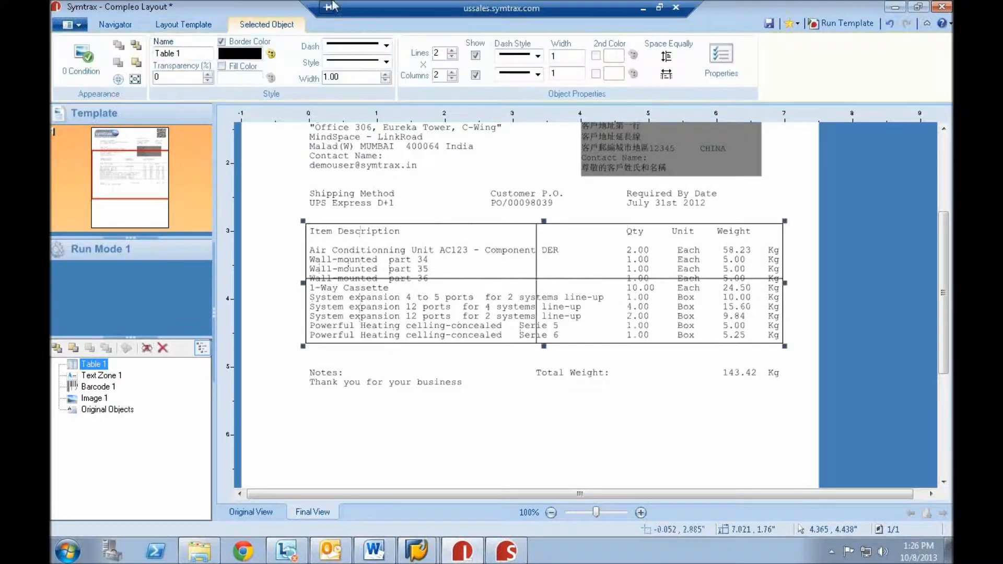
left_click(453, 73)
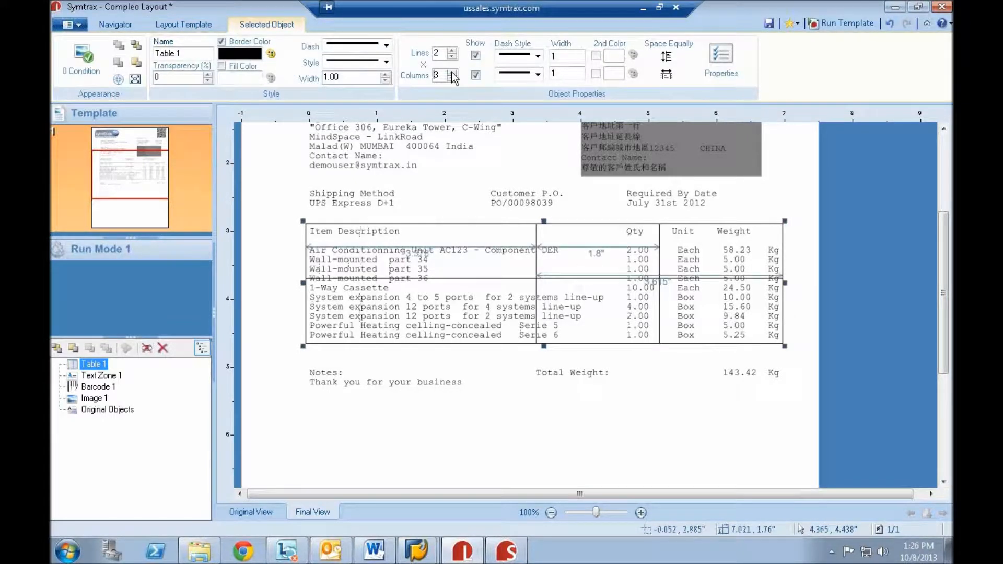
left_click(453, 73)
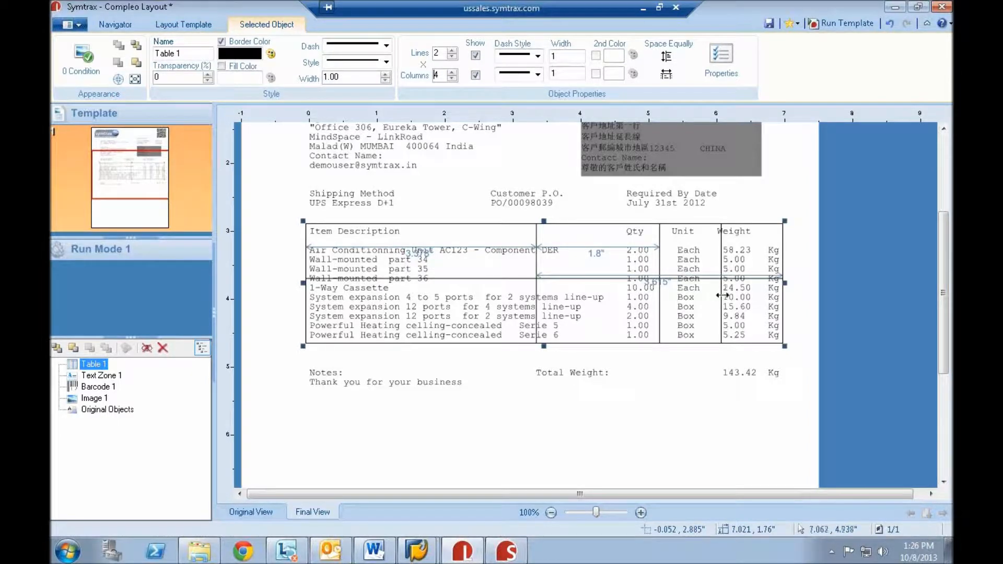
- Align the table's dividers between Item Description, Qty, Unit and Weight, and move the horizontal line just below the header row
left_click_drag(722, 295, 711, 296)
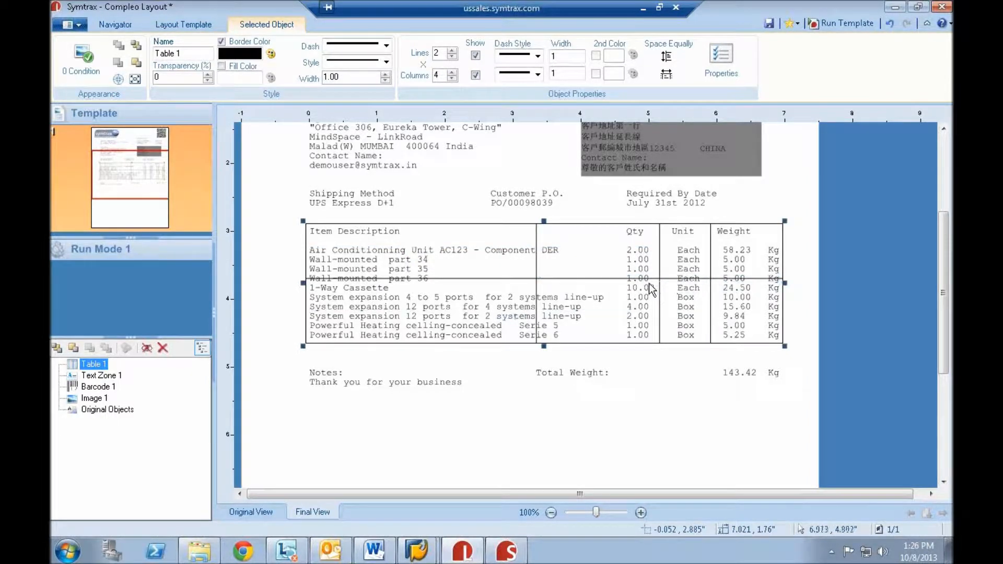
left_click_drag(539, 258, 593, 240)
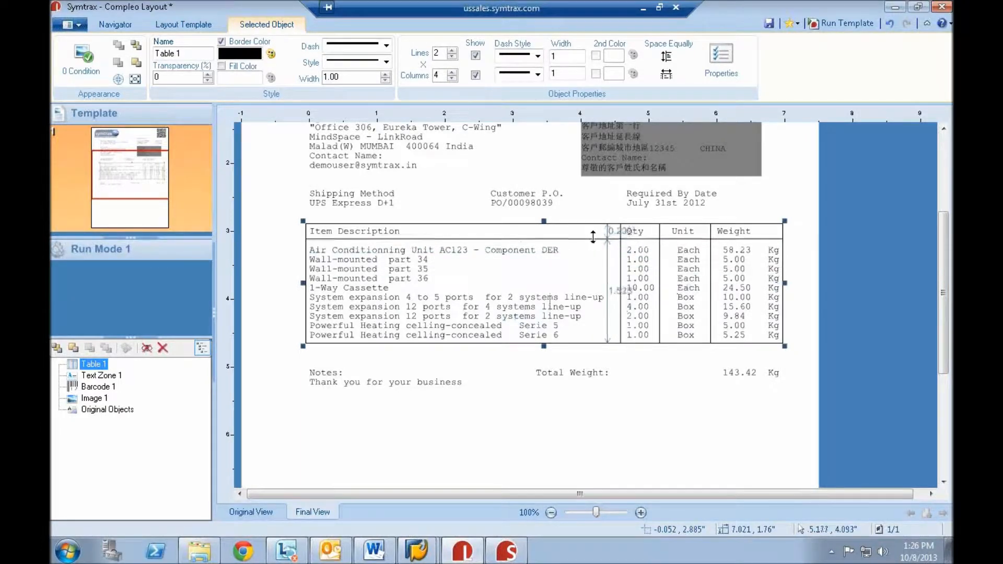
left_click(647, 420)
scroll(640, 404, "up", 5)
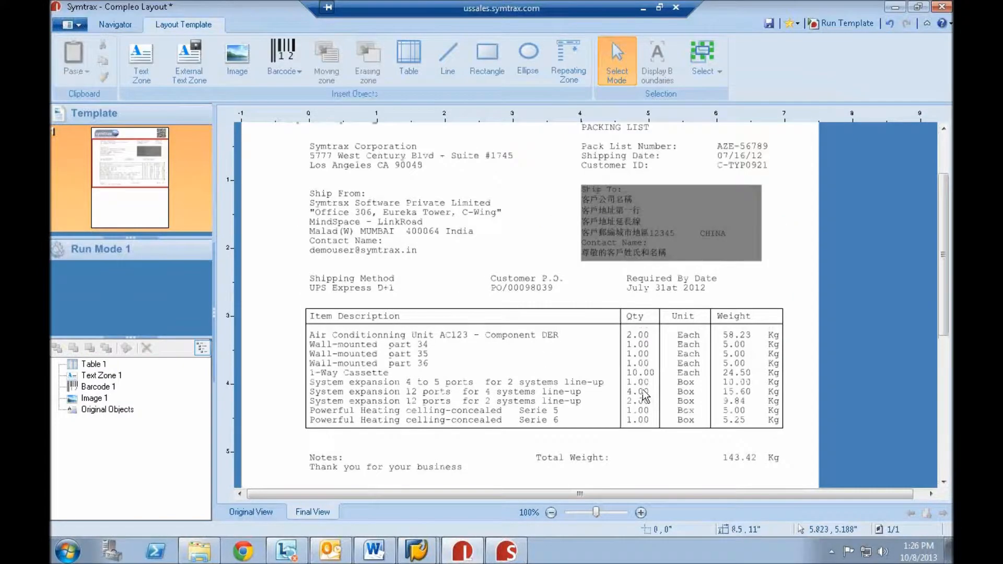
- Add an Adobe Reader process to the PDF output of Run Mode 1
left_click(145, 252)
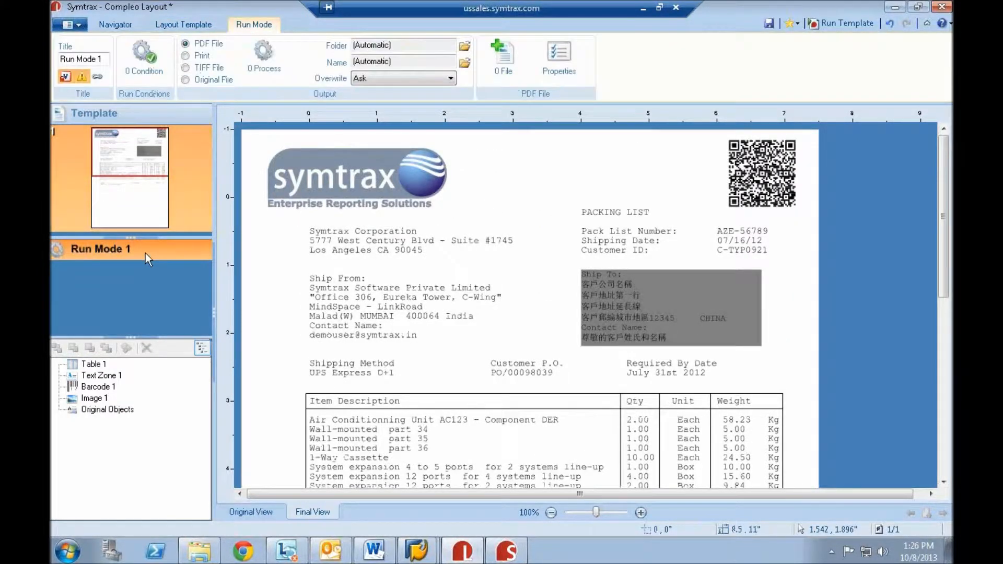
left_click(263, 54)
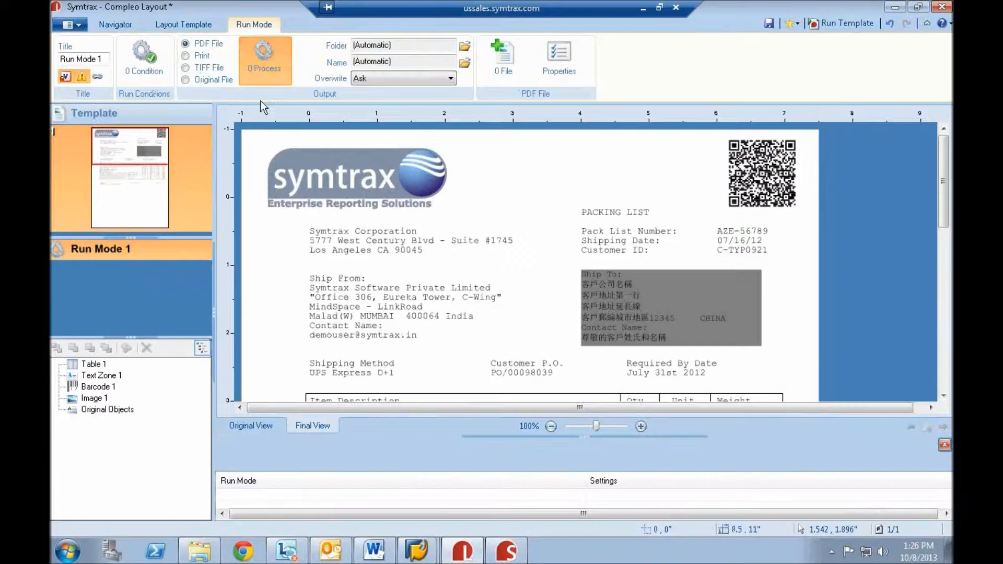
left_click(230, 466)
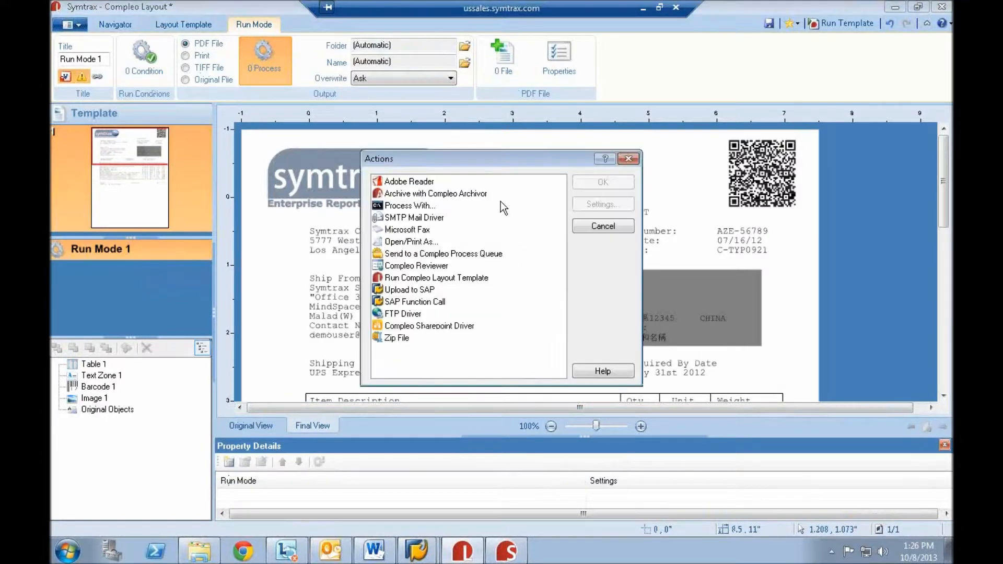
double_click(405, 183)
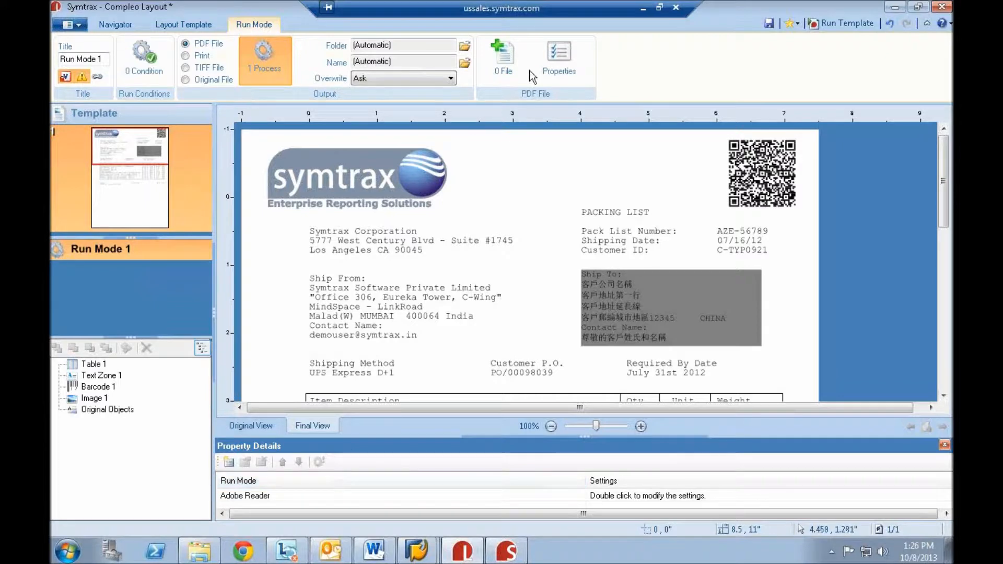
- Attach the Terms and Conditions PDF as an additional file to the Run Mode 1 output and run the template
left_click(499, 64)
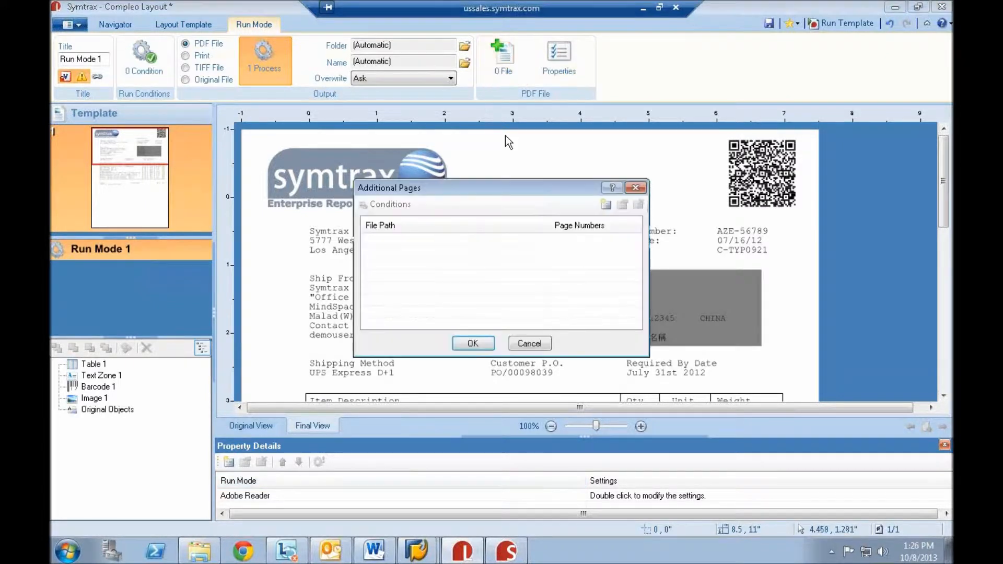
left_click(606, 204)
left_click(635, 246)
double_click(543, 285)
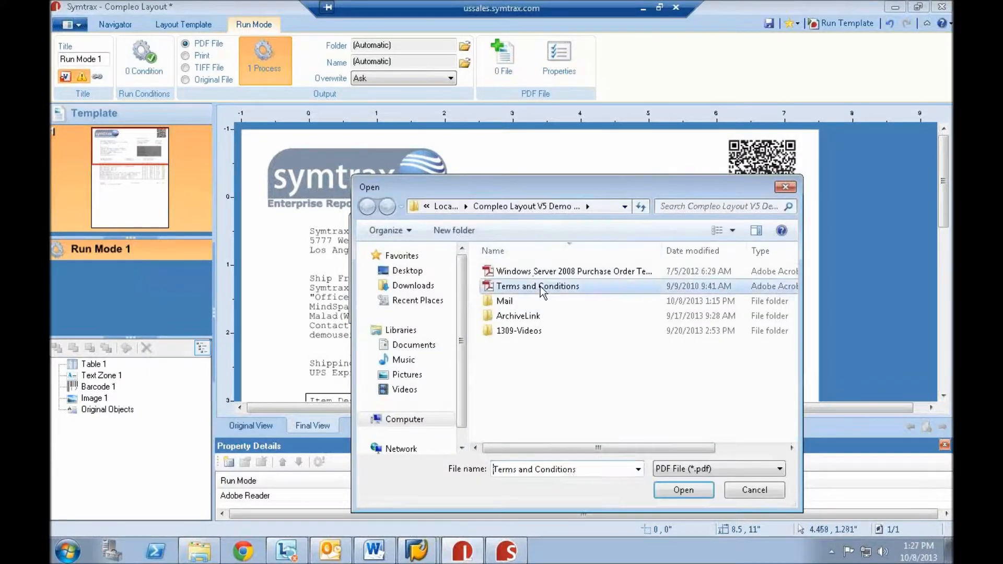
left_click(473, 307)
left_click(472, 342)
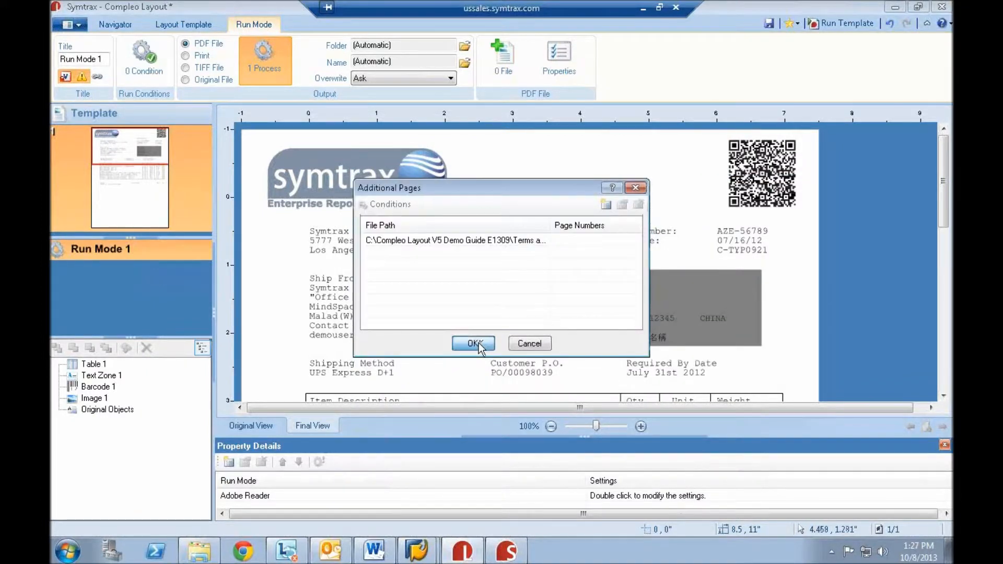
left_click(847, 22)
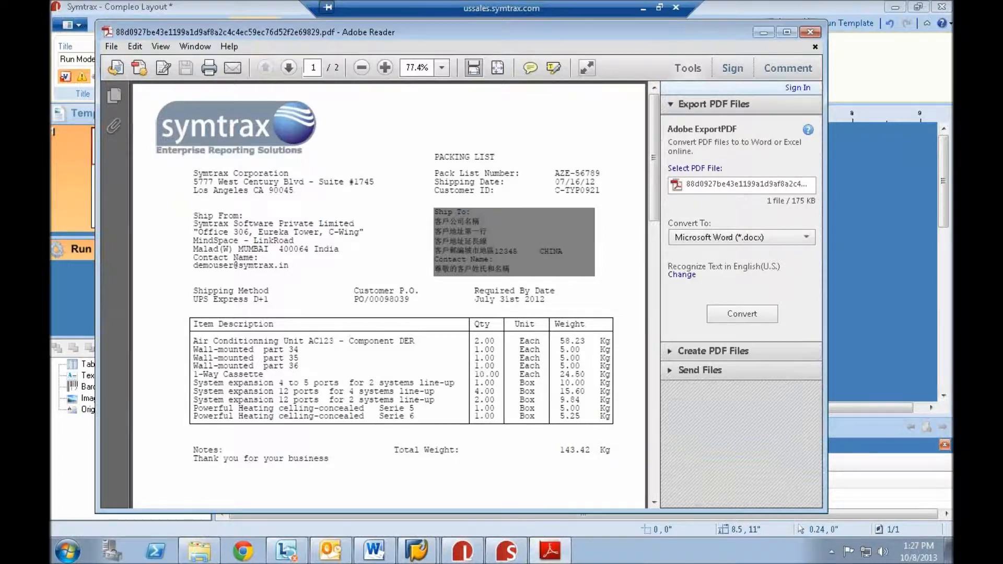
- Review the generated packing list PDF, close it and exit Compleo Layout without saving the template changes
scroll(601, 149, "down", 3)
scroll(601, 149, "up", 2)
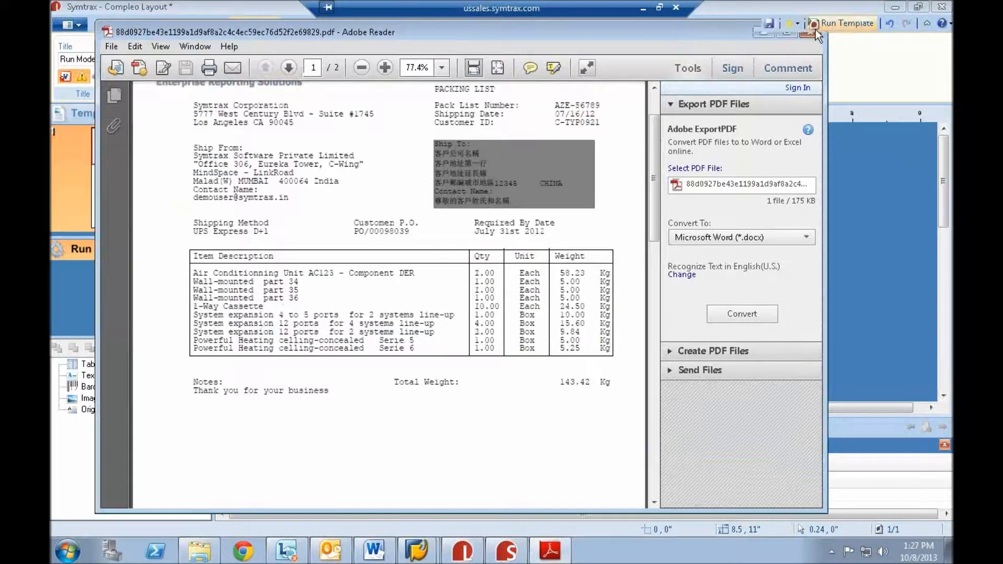
left_click(816, 30)
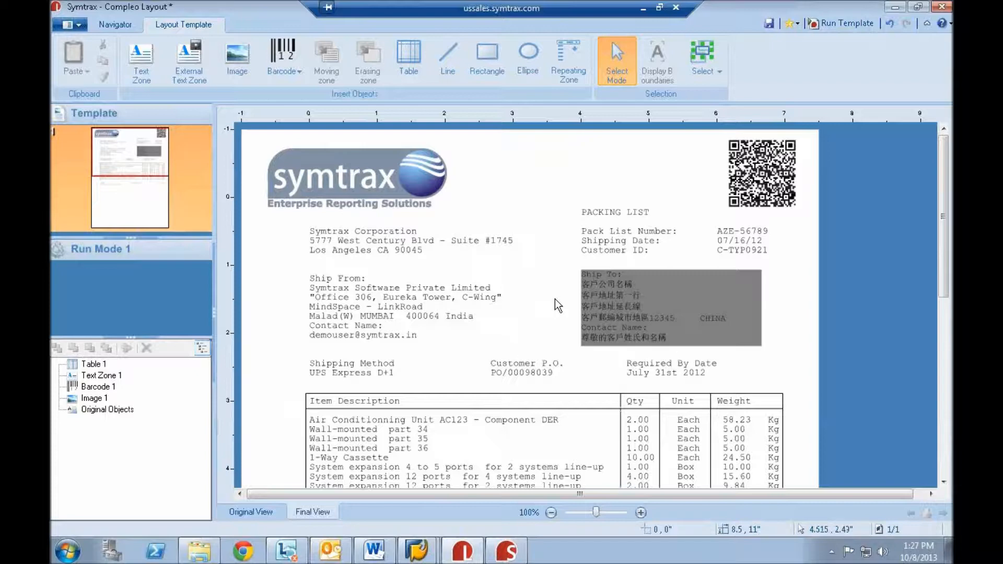
left_click(942, 8)
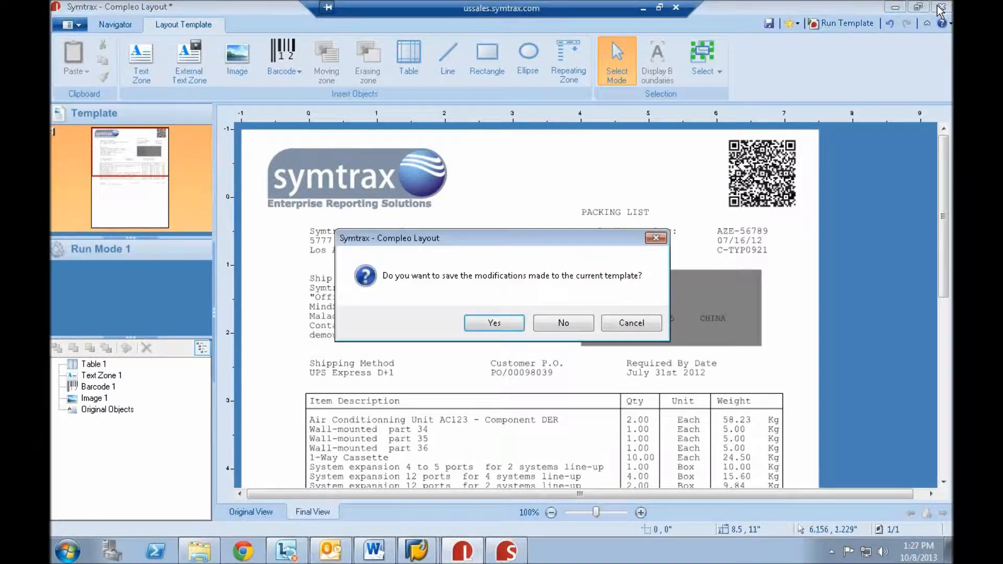
left_click(562, 323)
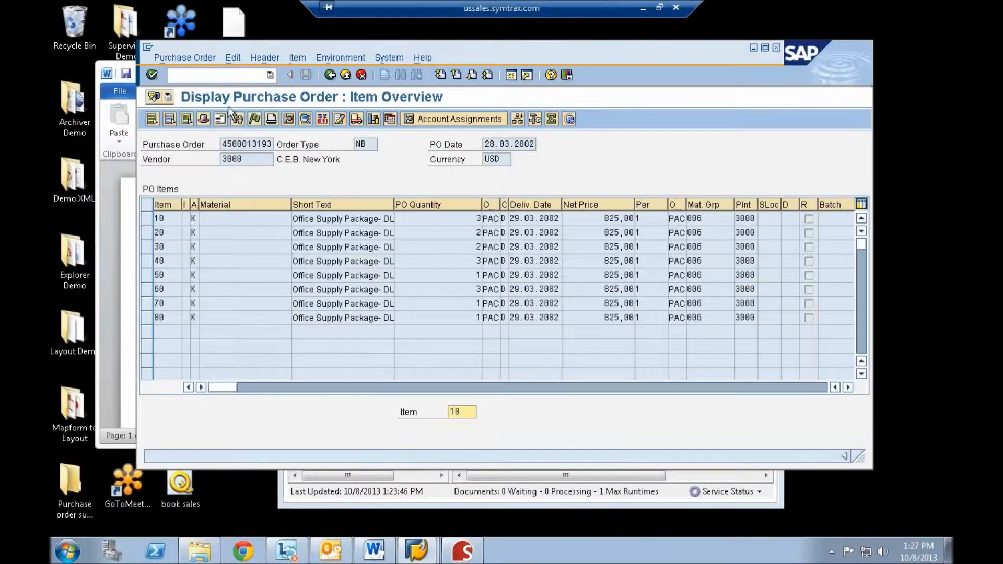
- Return SAP to the Easy Access screen, and switch to Compleo Explorer from the cleared desktop
left_click(331, 77)
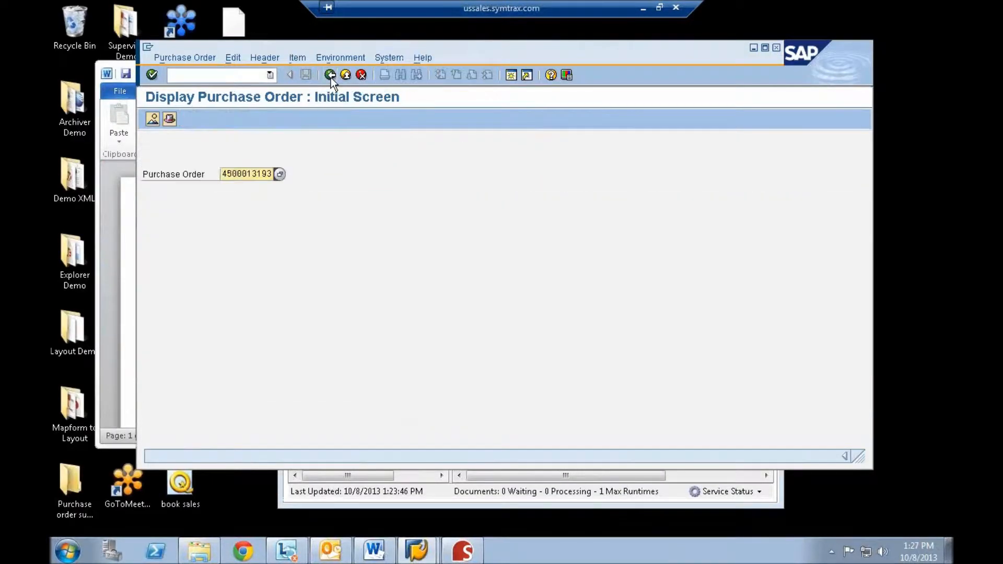
left_click(330, 77)
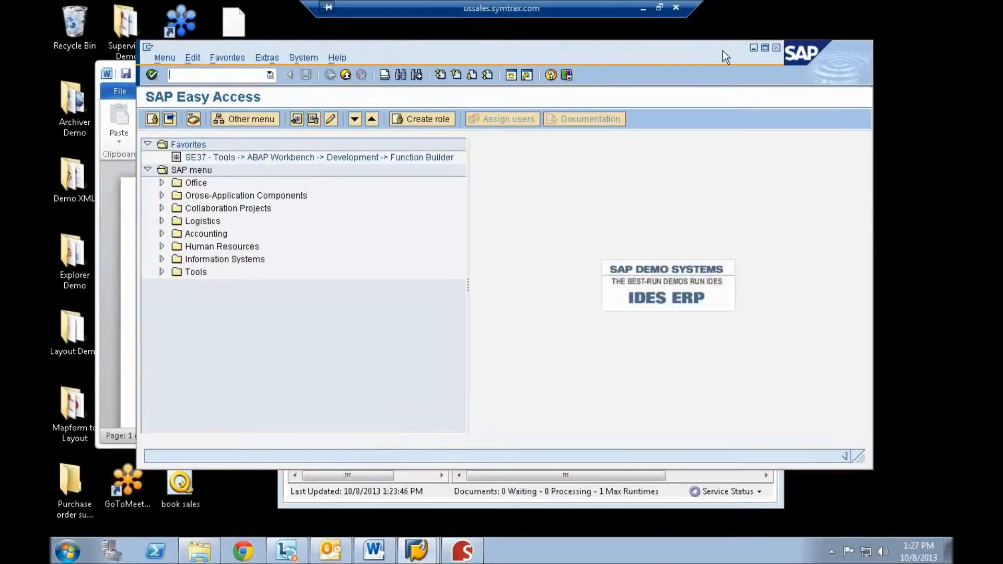
left_click(753, 48)
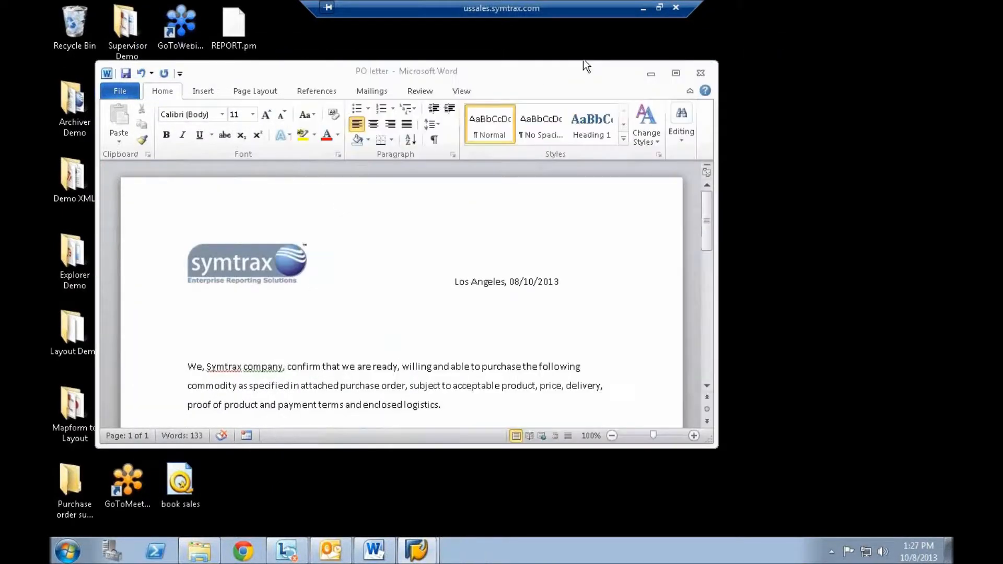
left_click(651, 75)
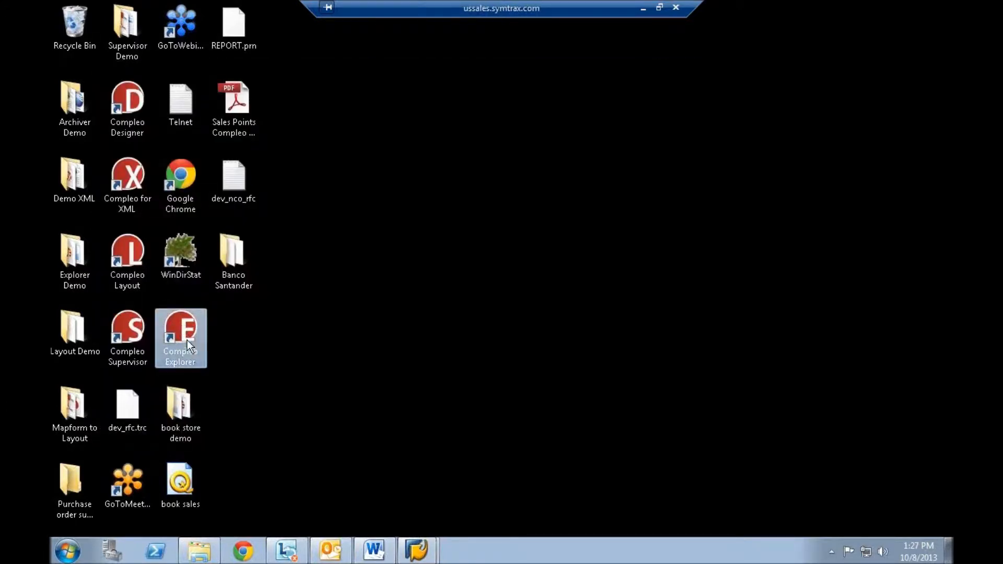
double_click(187, 329)
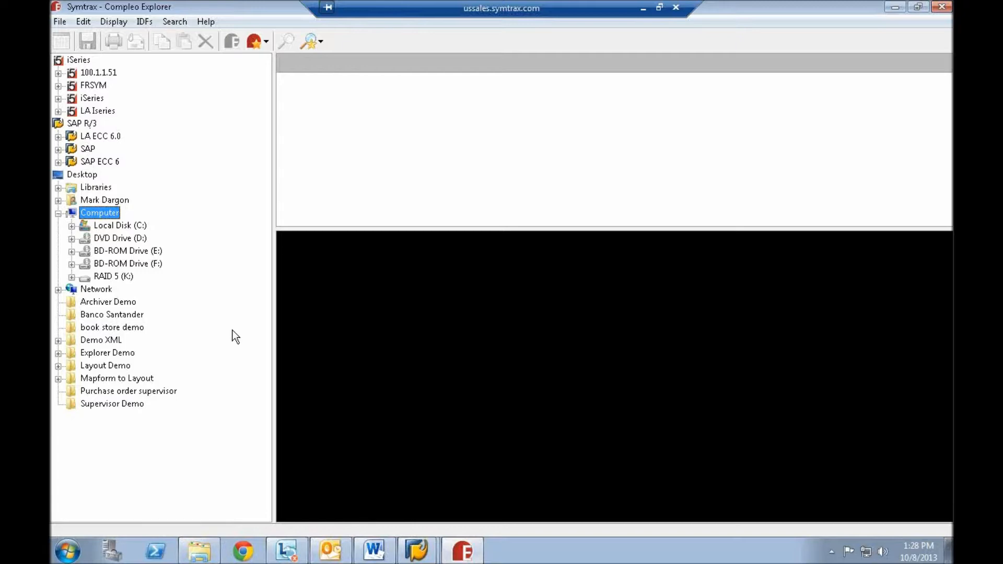
- Switch to the SAP Easy Access session and start transaction me2l
left_click(417, 550)
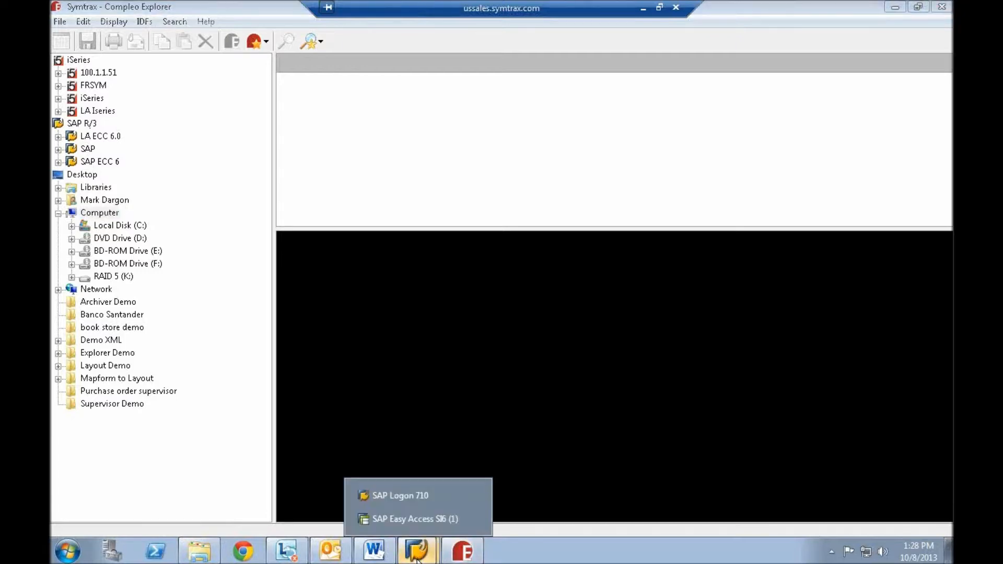
left_click(411, 495)
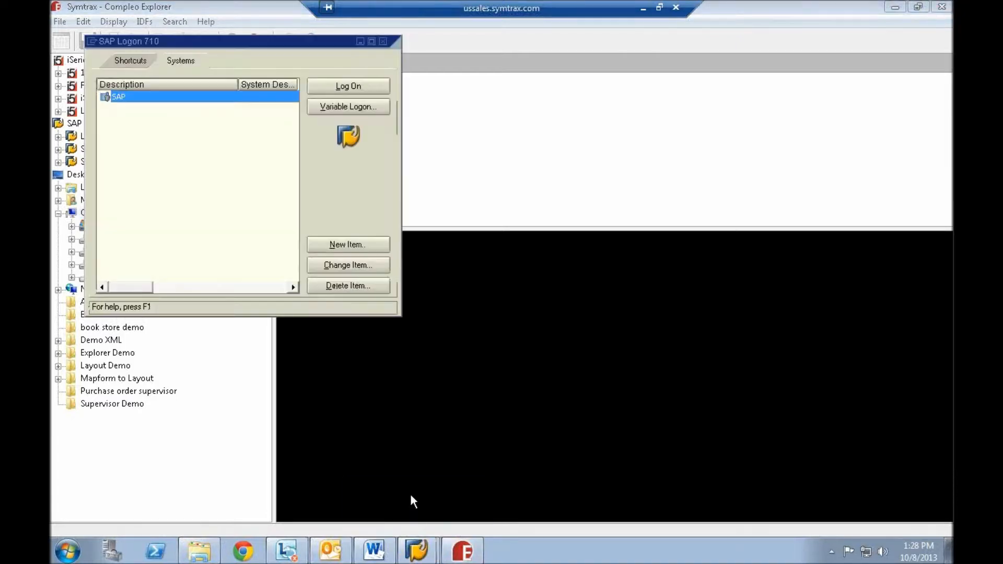
left_click(401, 551)
left_click(402, 519)
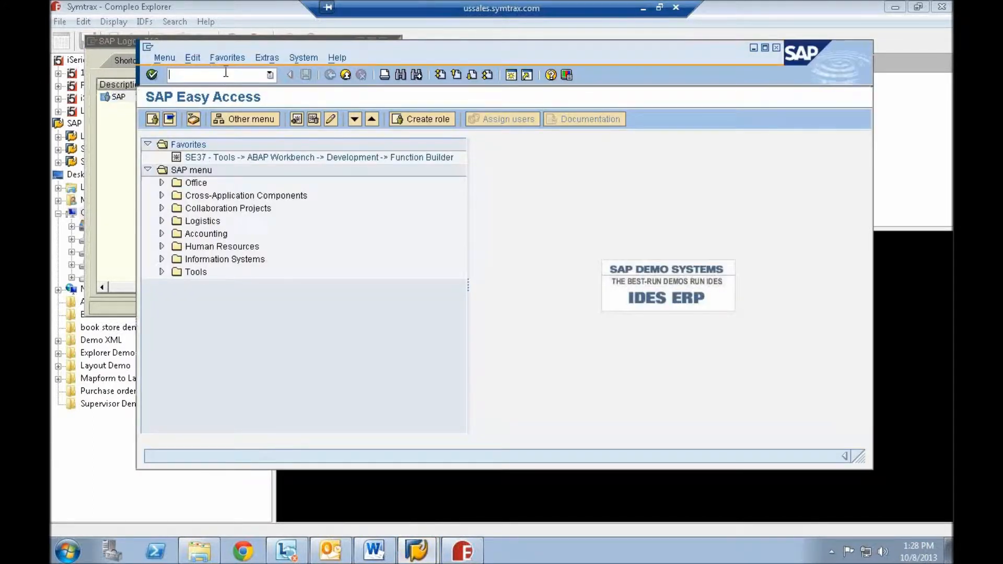
type("me2l")
key("Return")
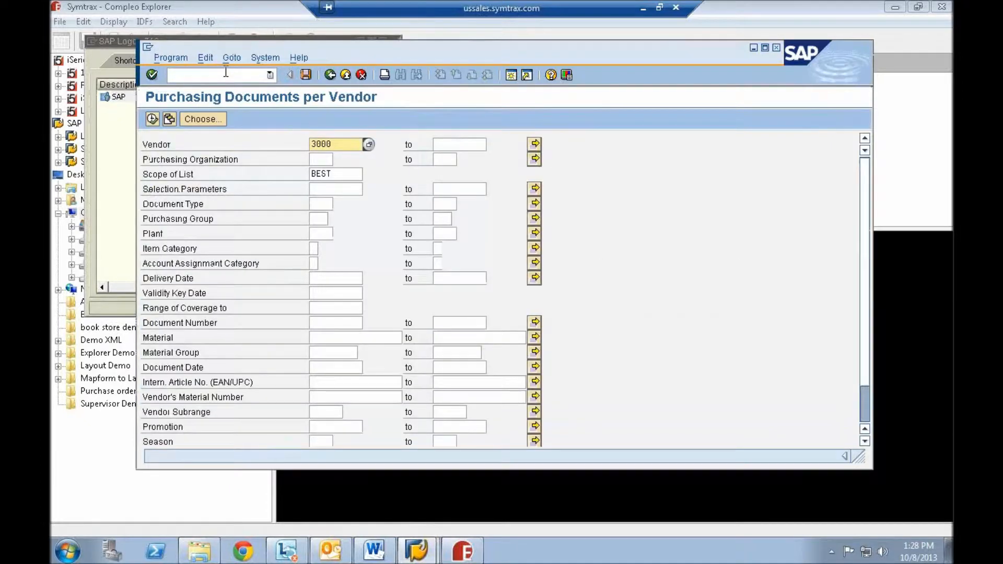
- List the purchasing documents for vendors 3000 to 3500 and send all pages to the SAP spooler with output device LP01
left_click(452, 143)
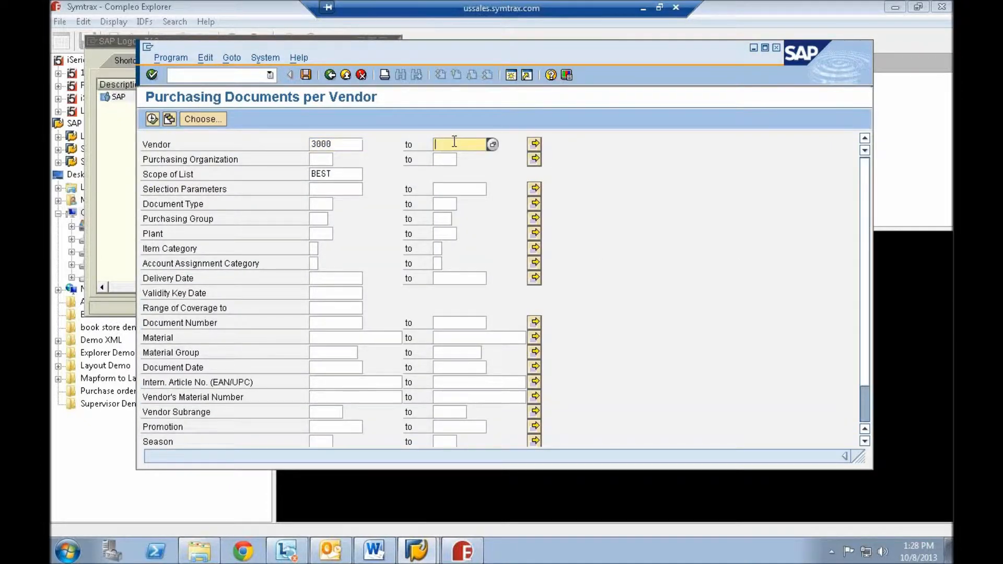
type("3500")
left_click(152, 119)
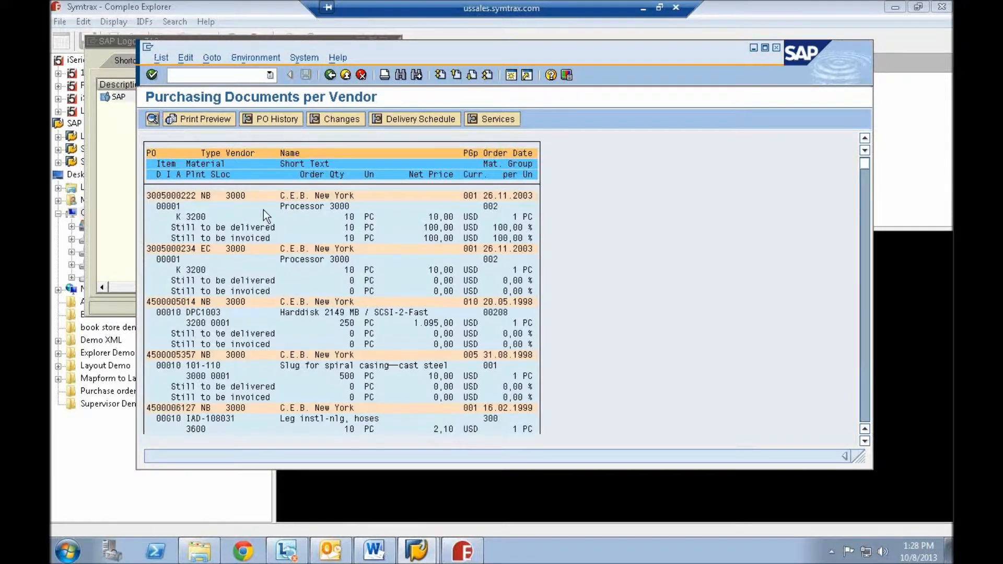
left_click(385, 76)
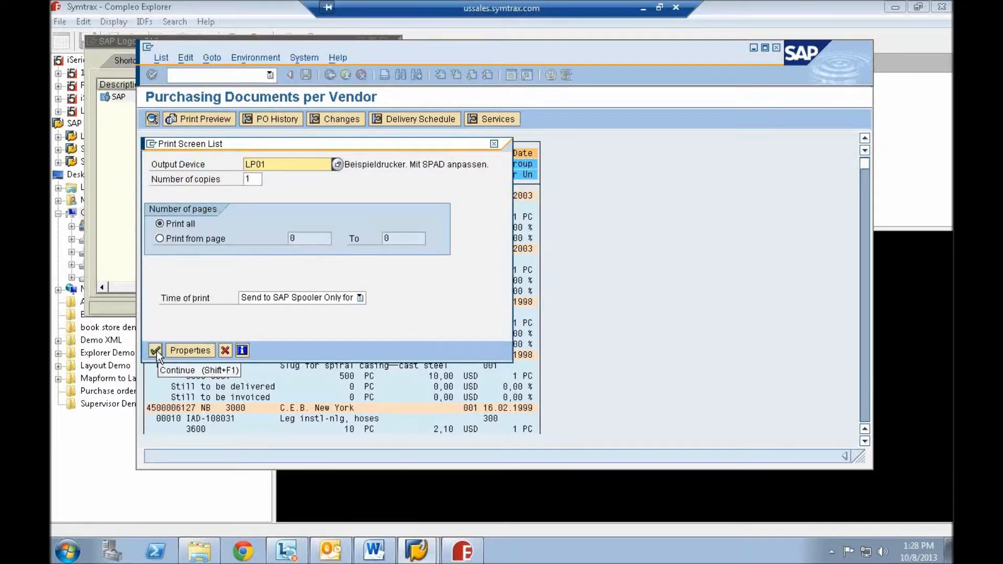
left_click(157, 350)
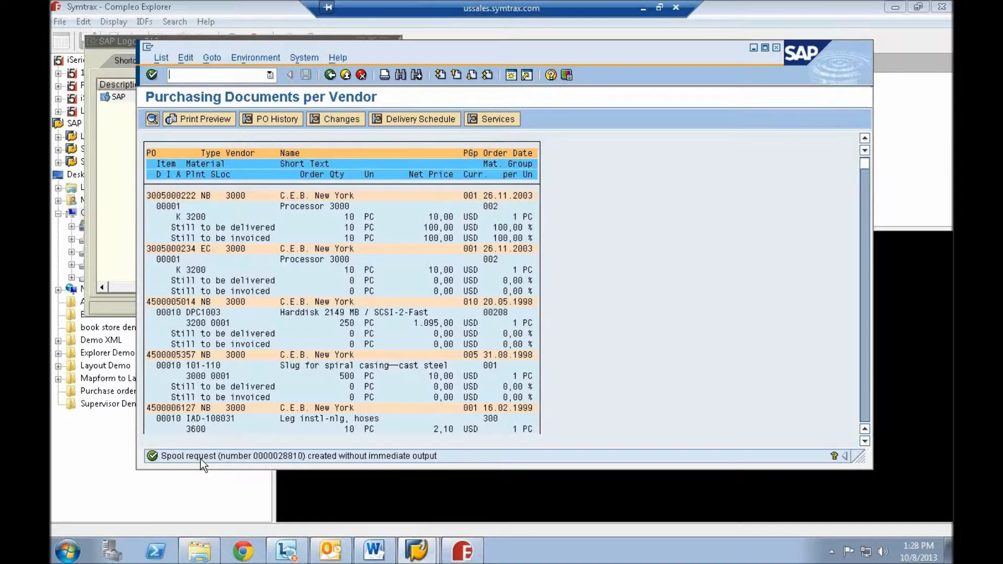
- Switch to Compleo Explorer and preview the newest spool file in the LP01 folder of LA ECC 6.0
left_click(462, 551)
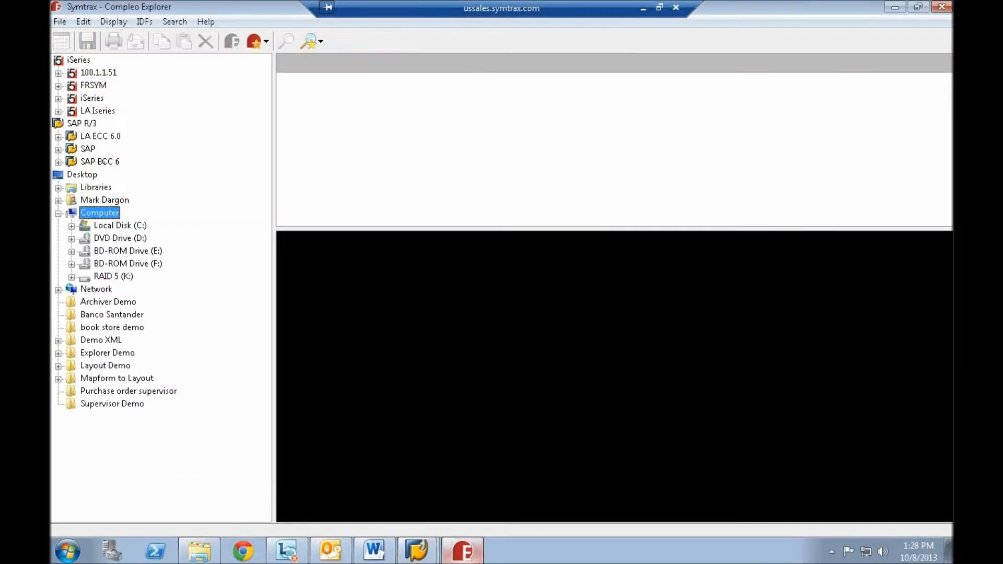
left_click(58, 136)
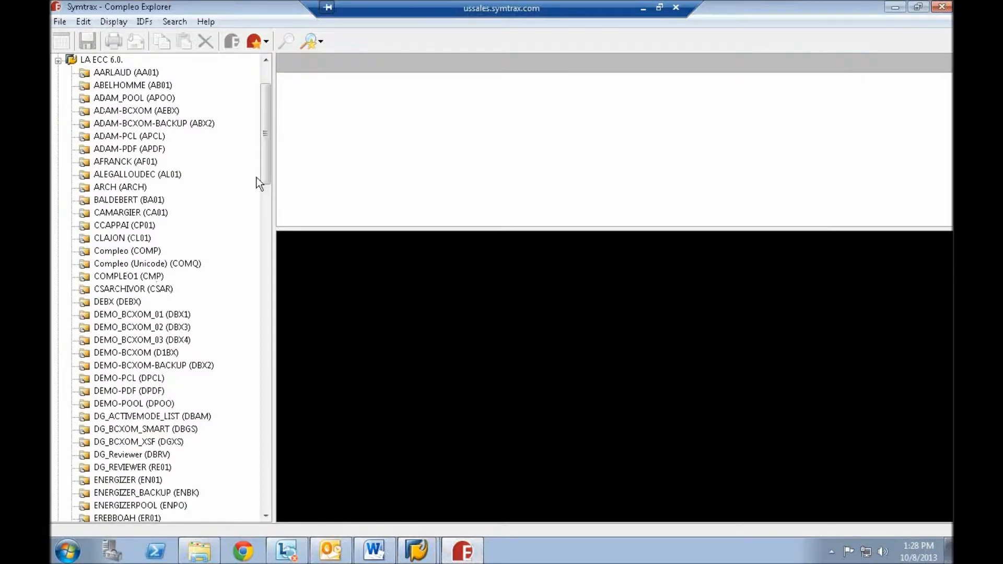
left_click_drag(271, 165, 267, 297)
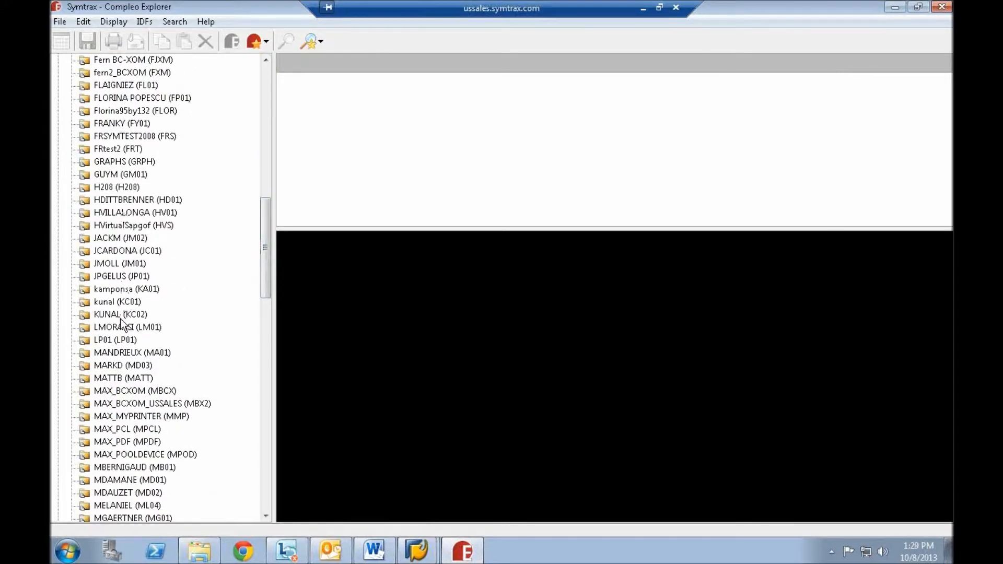
left_click(122, 340)
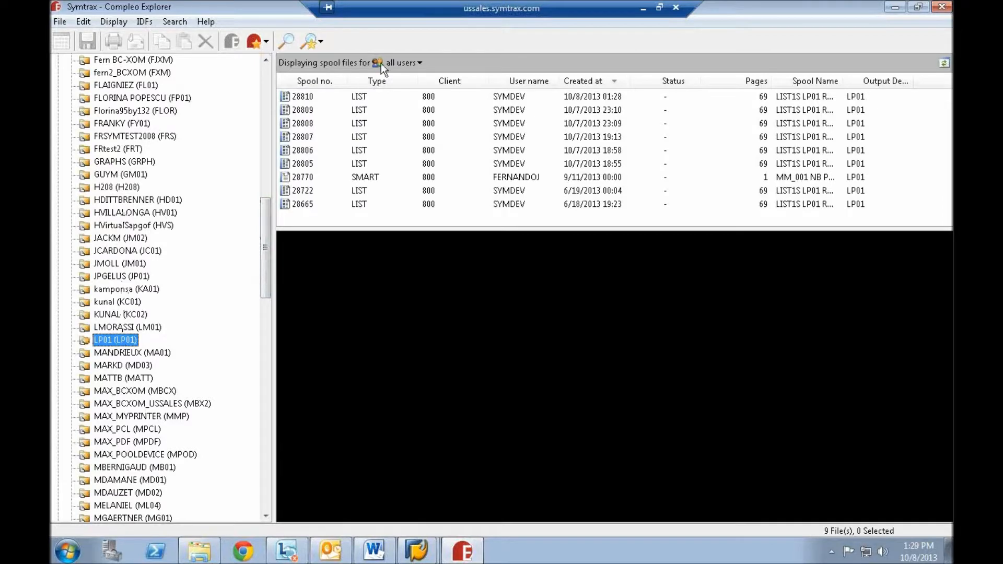
left_click(304, 96)
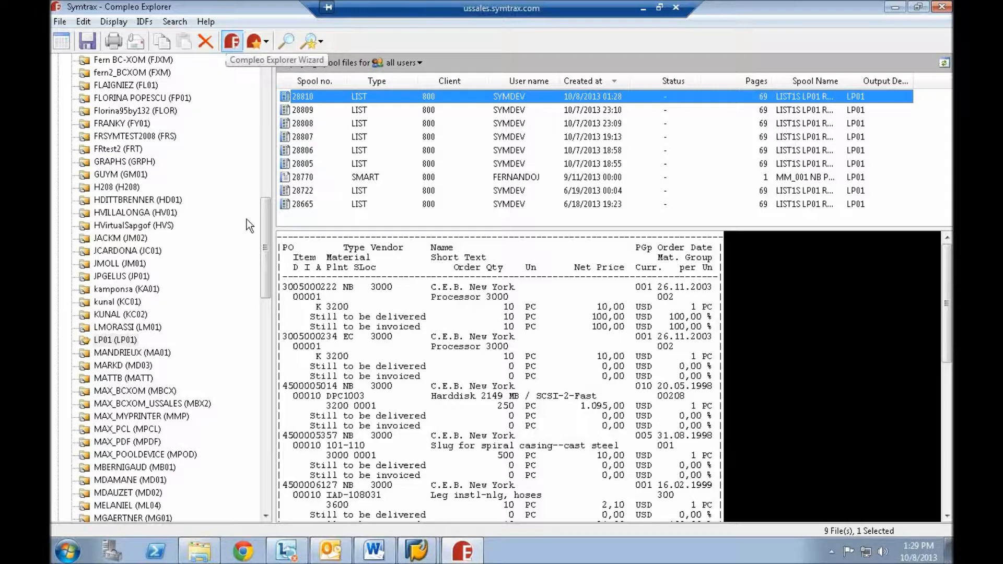
- Open the SAP ECC6 Purchase Orders file from the C: folder Compleo Explorer V5 Demo Guide E1303 in the Compleo Explorer Wizard
left_click_drag(270, 230, 259, 459)
left_click(78, 327)
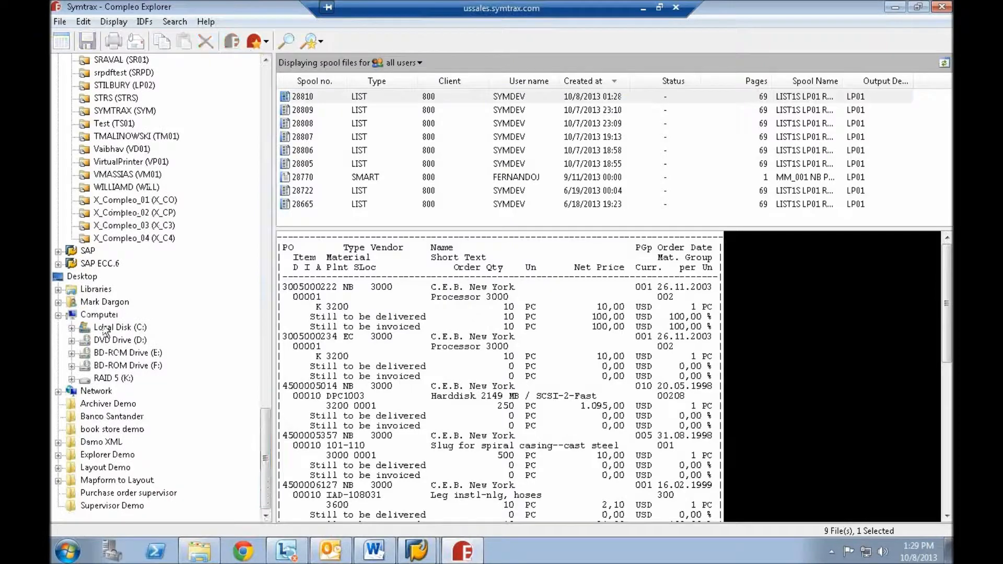
left_click(73, 327)
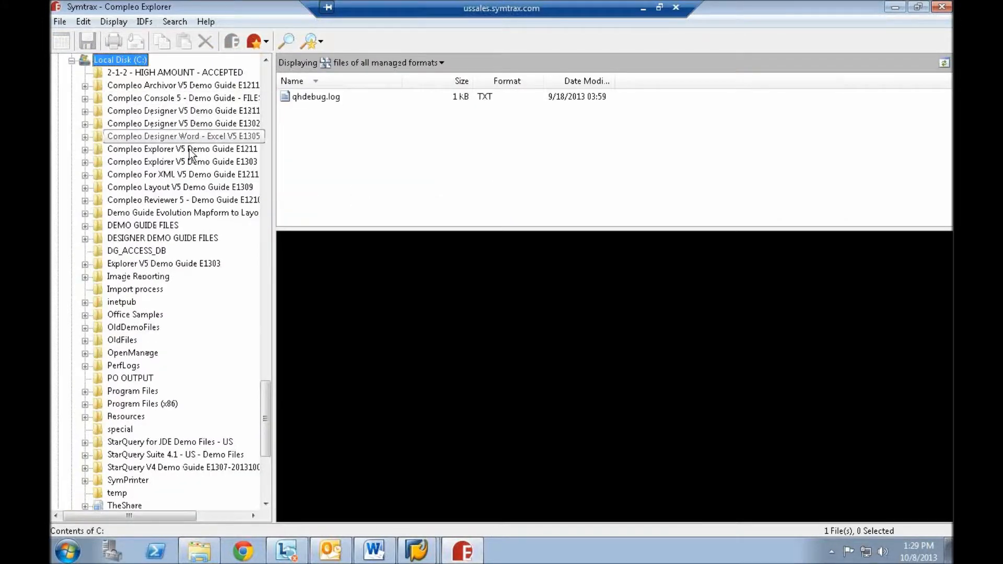
left_click(189, 163)
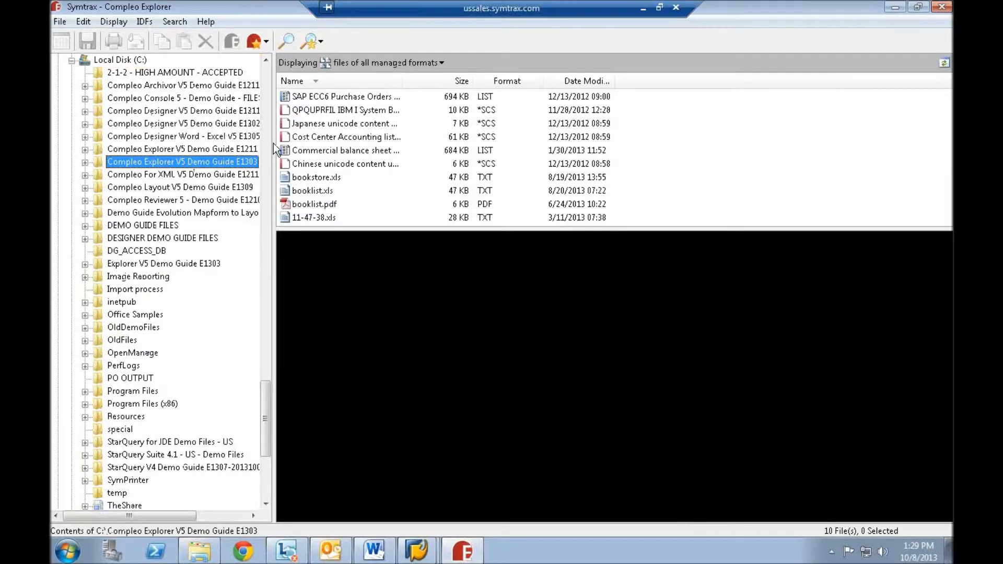
left_click(331, 98)
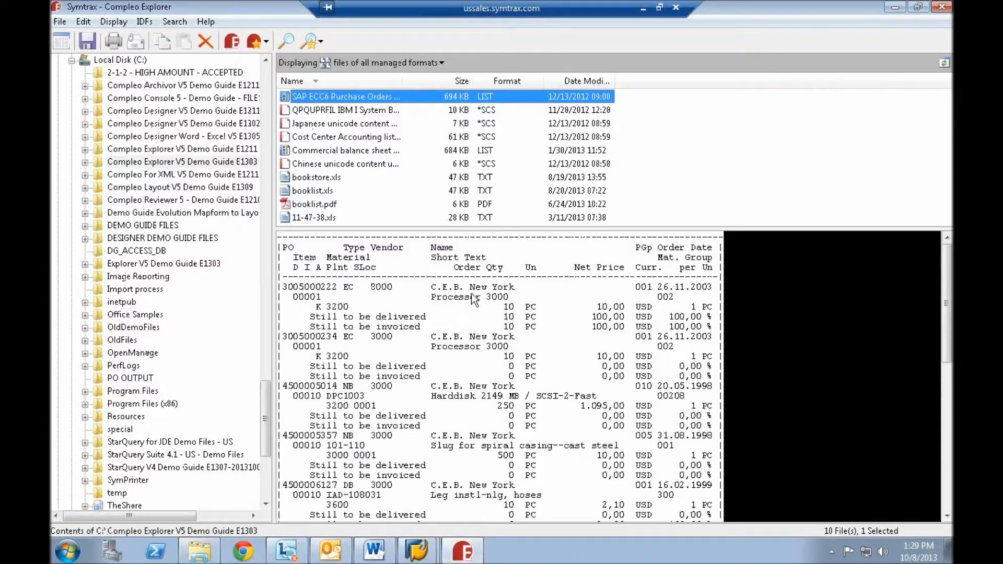
left_click(237, 43)
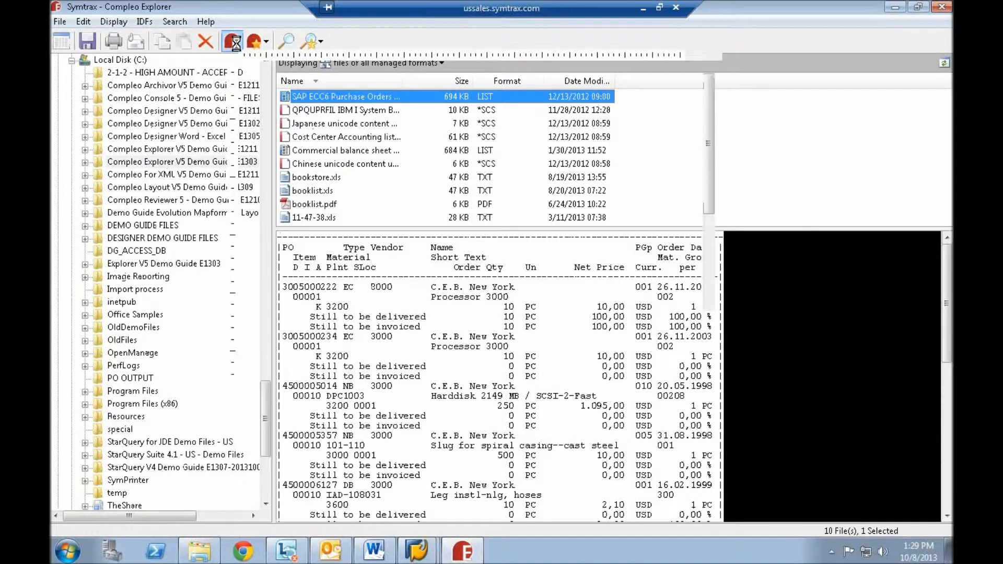
- Open the saved import format that sorts orders per supplier, date and quantity, and dismiss the version notice
left_click(58, 22)
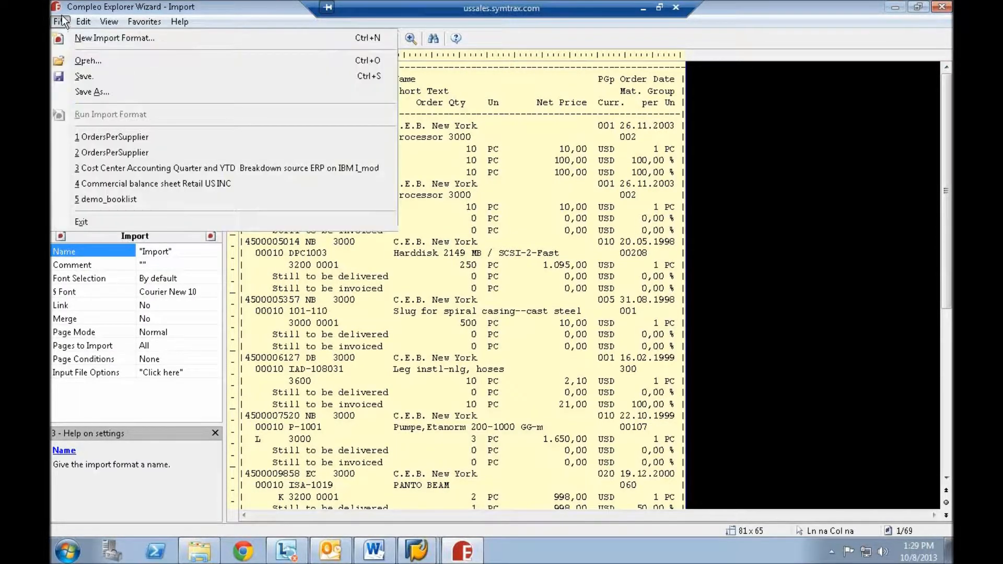
left_click(84, 61)
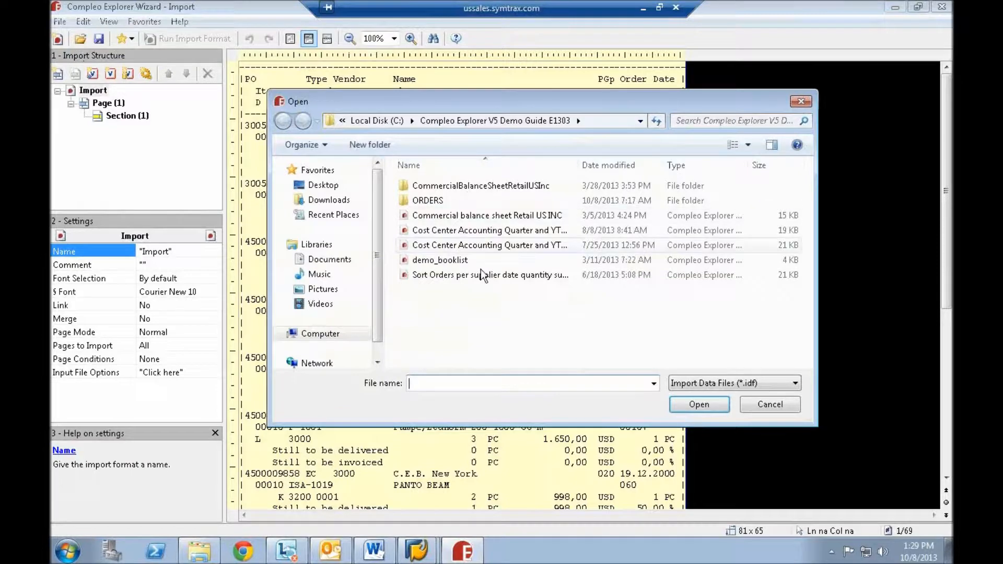
double_click(479, 275)
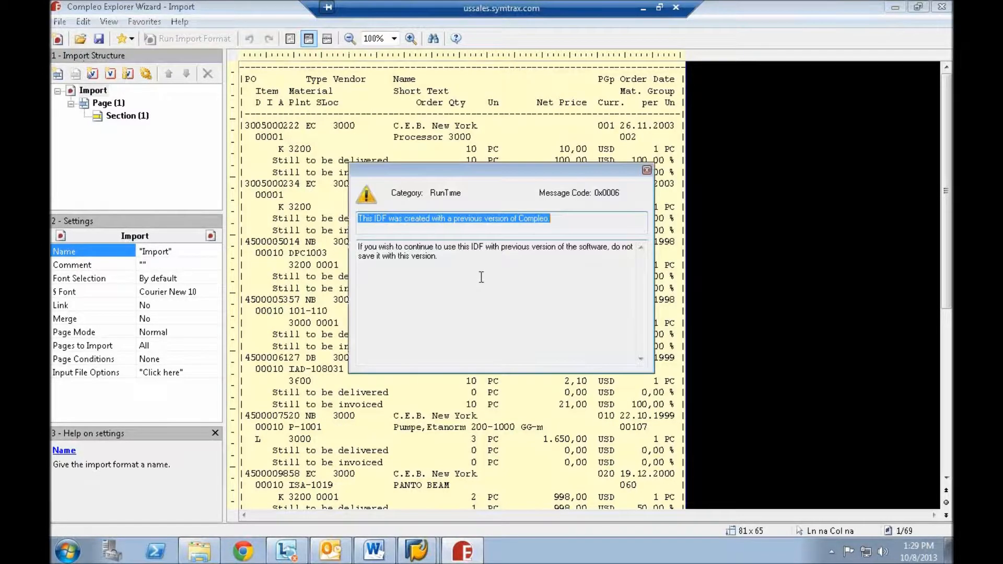
left_click(647, 170)
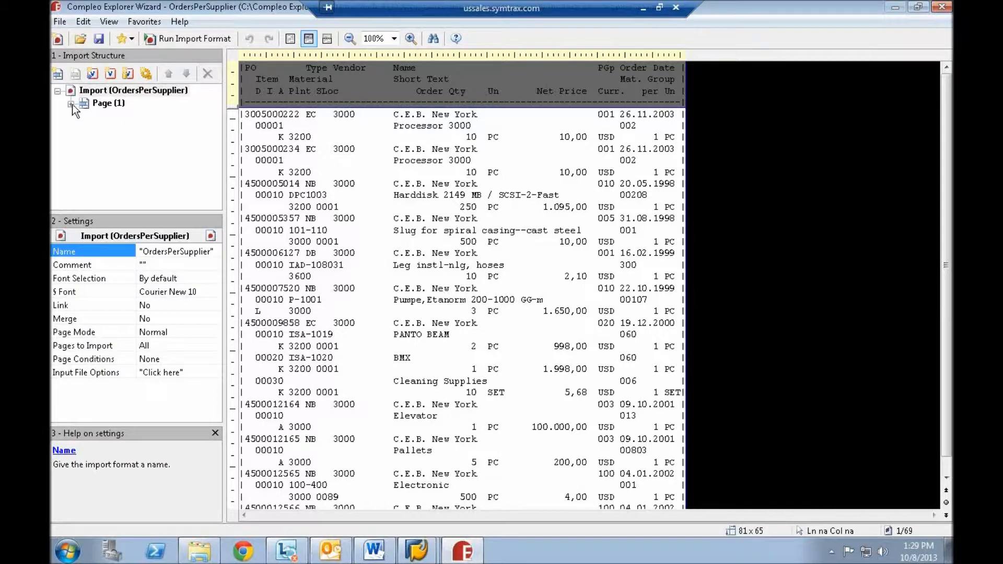
- Expand Page (1) and Section (2) of the import structure, and select the header block in the report
left_click(100, 107)
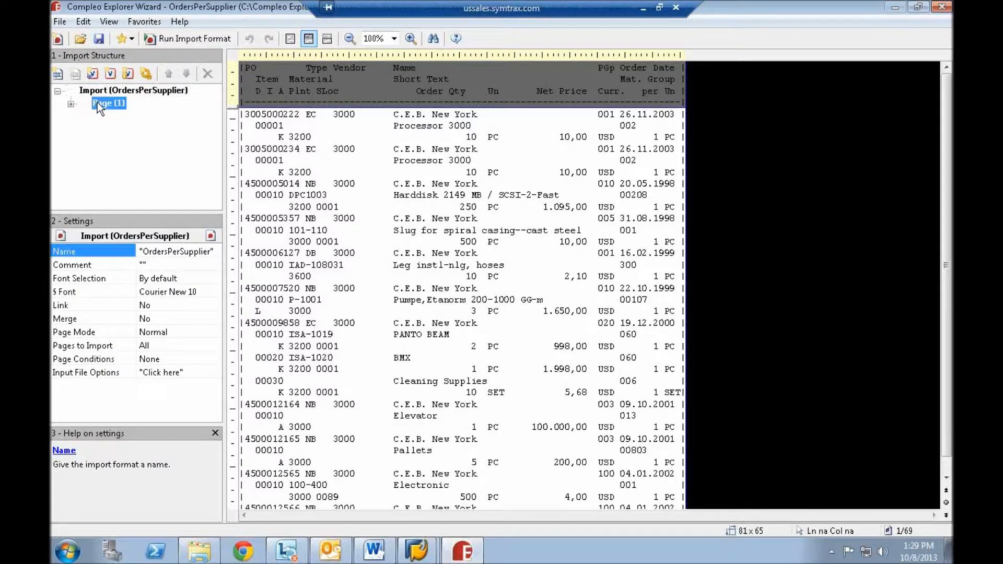
left_click(70, 105)
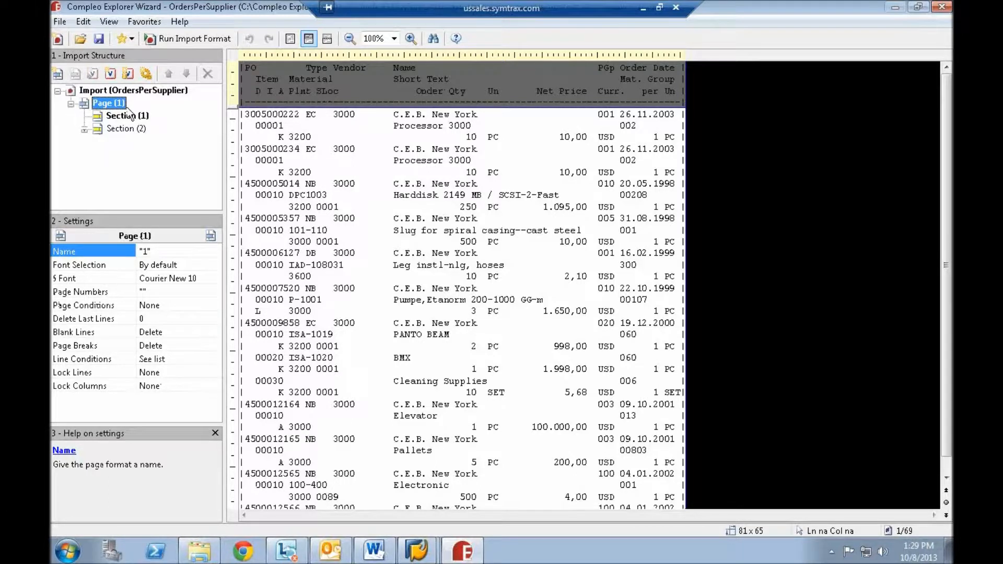
left_click(84, 129)
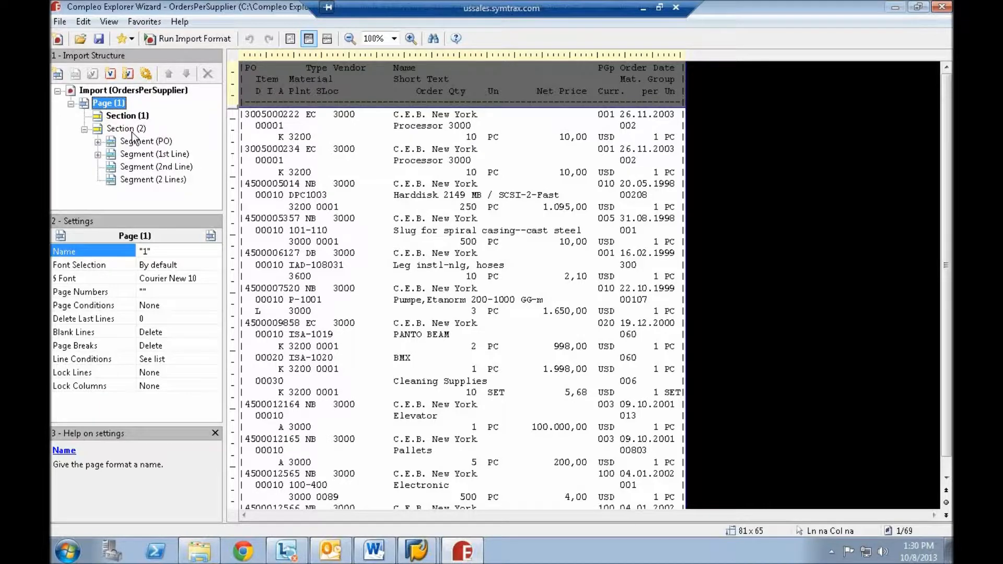
left_click(476, 89)
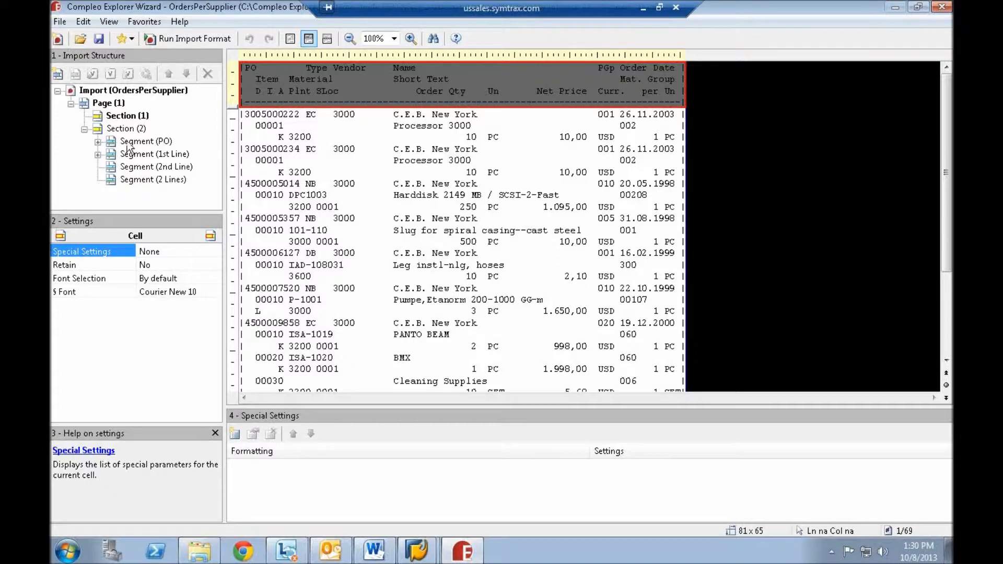
- Expand Segment (PO) under Section (2), review its list of variables, and collapse the list again
left_click(98, 142)
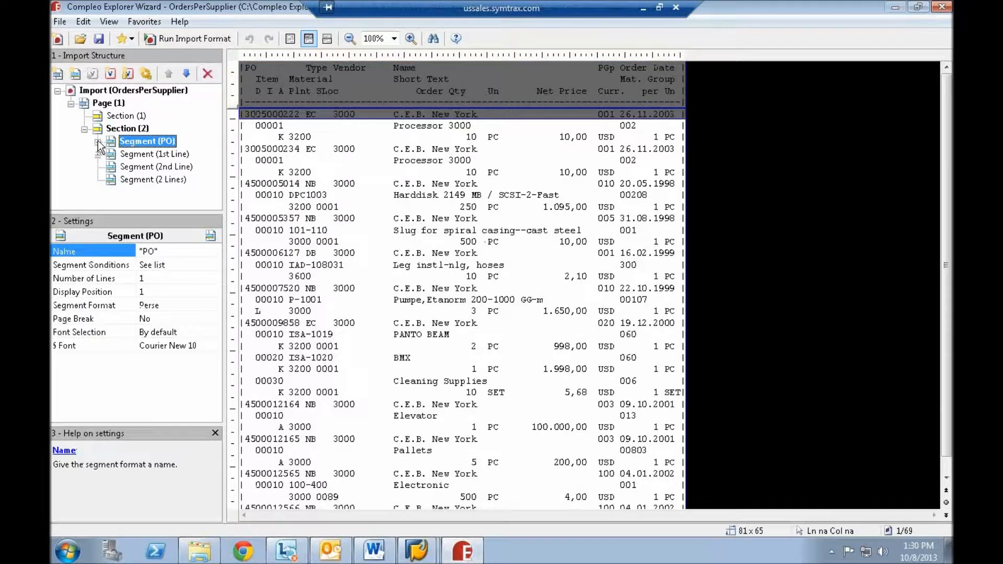
left_click(97, 142)
left_click(120, 155)
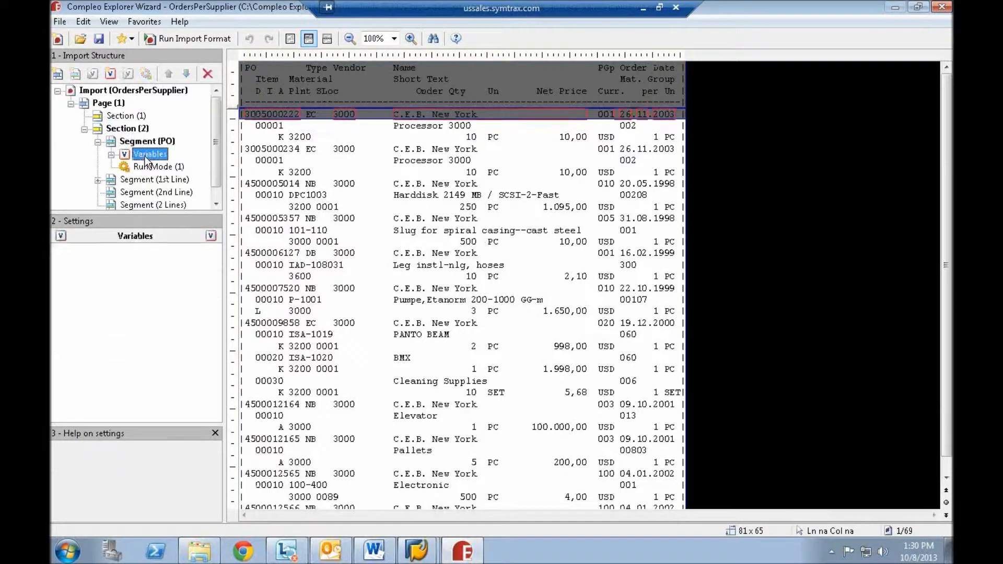
left_click(111, 156)
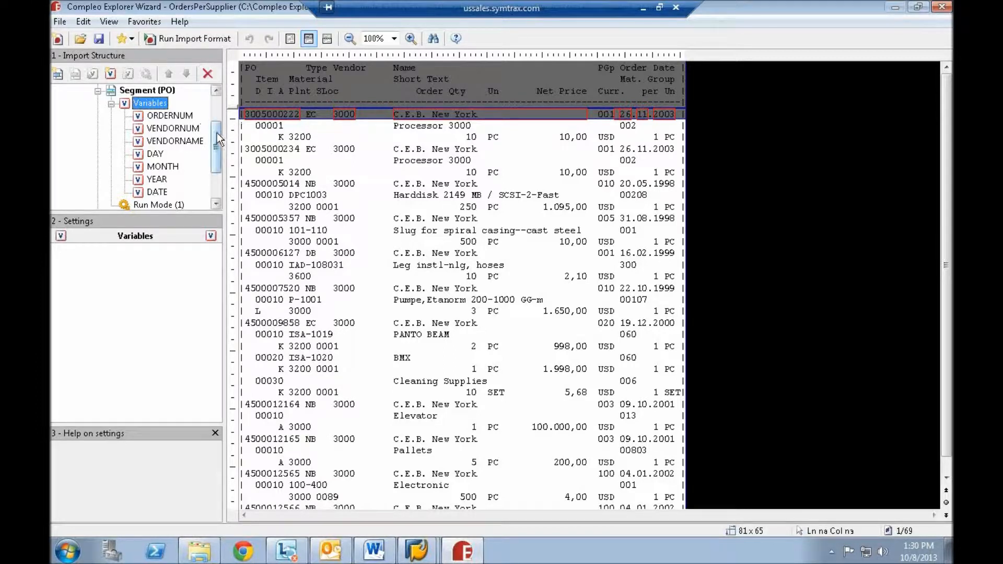
mouse_move(215, 139)
left_mouse_down()
mouse_move(215, 123)
mouse_move(215, 132)
left_mouse_up()
left_click(111, 118)
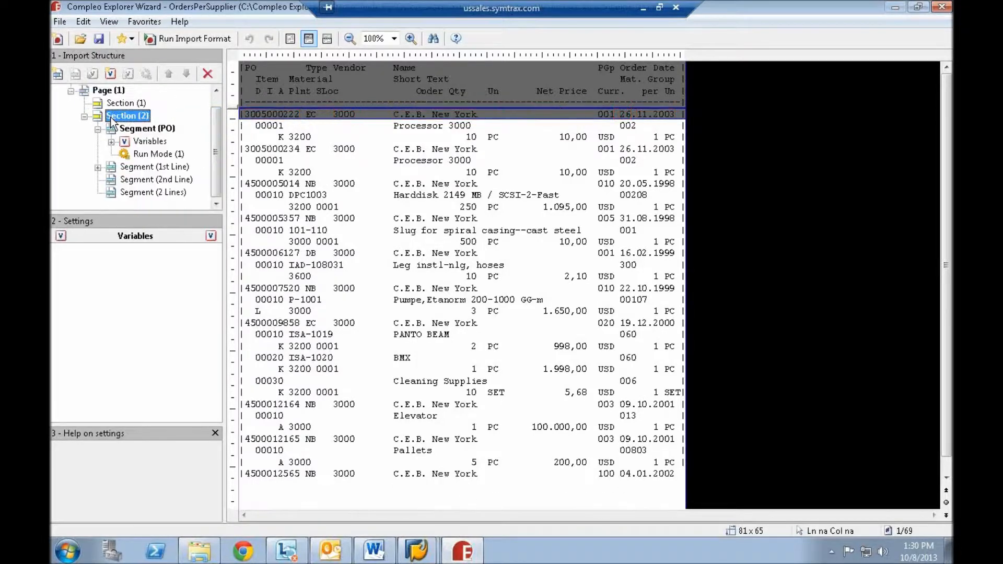
- Review the Microsoft Excel export settings of Run Mode (1) along with the ORDERS output folder, and accept the settings
left_click(140, 154)
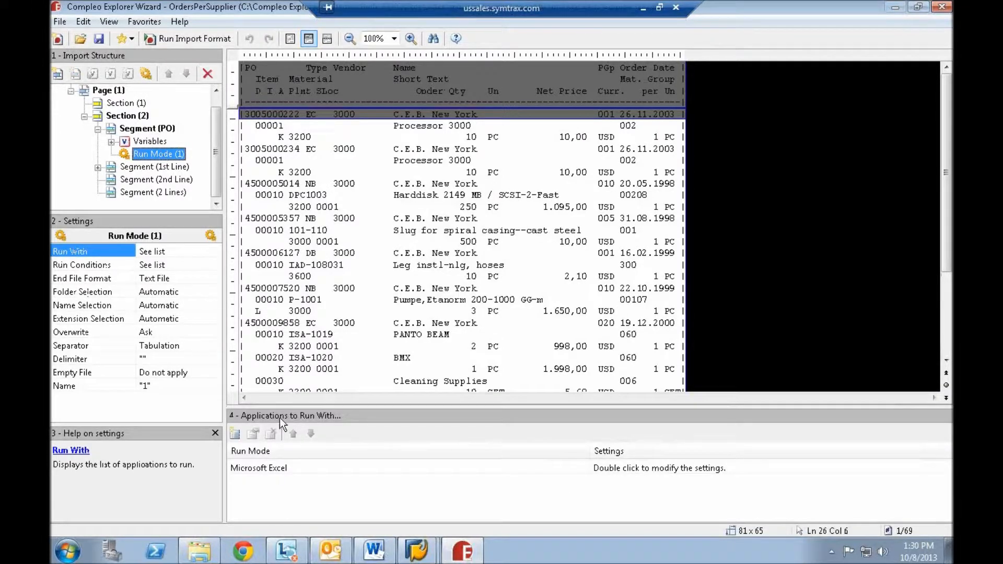
double_click(290, 470)
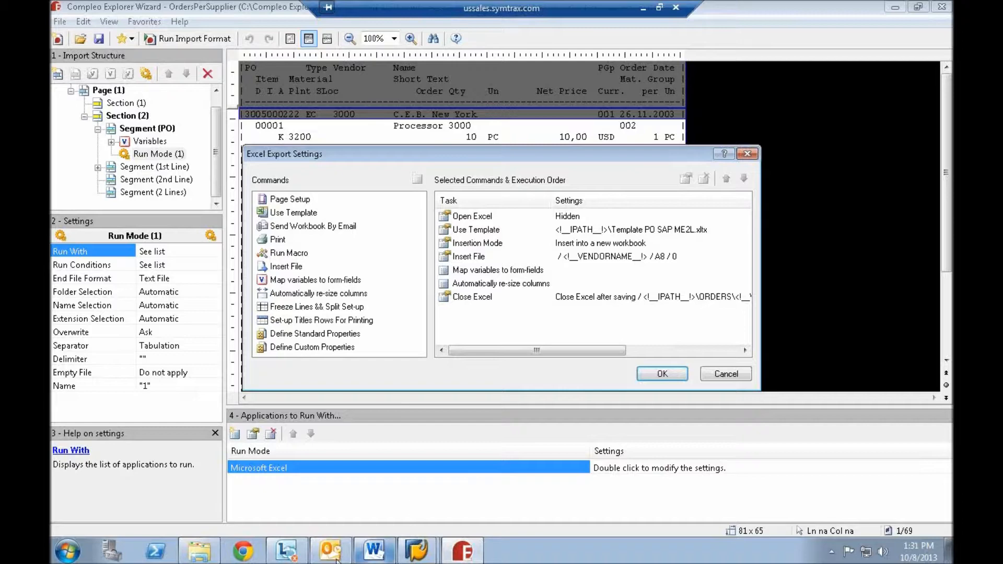
left_click(206, 550)
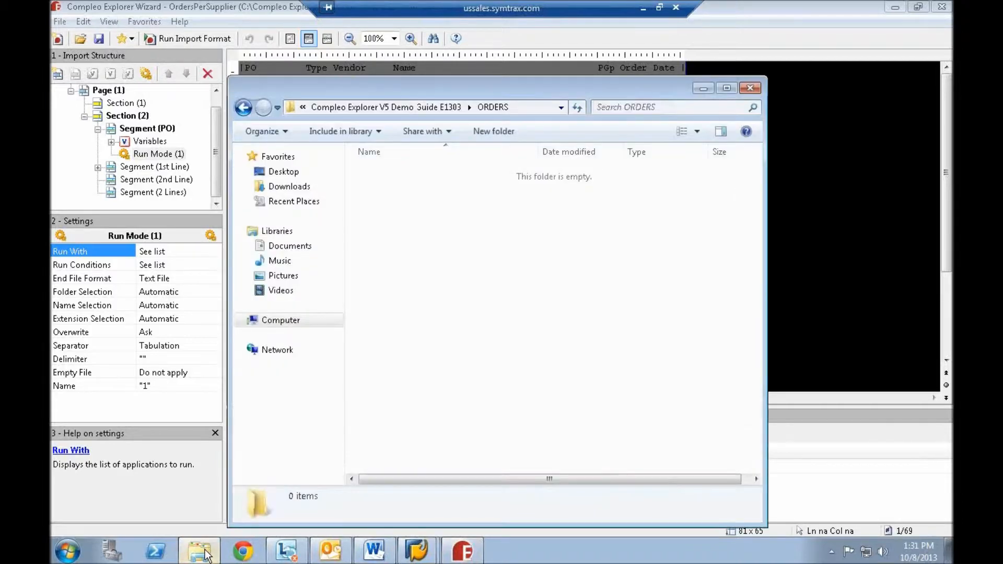
left_click(205, 552)
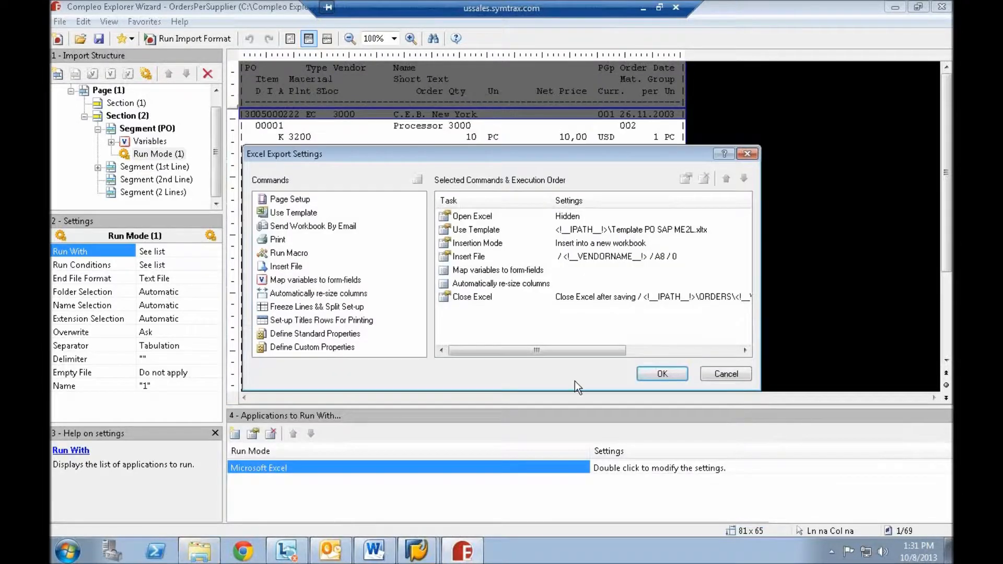
left_click(662, 375)
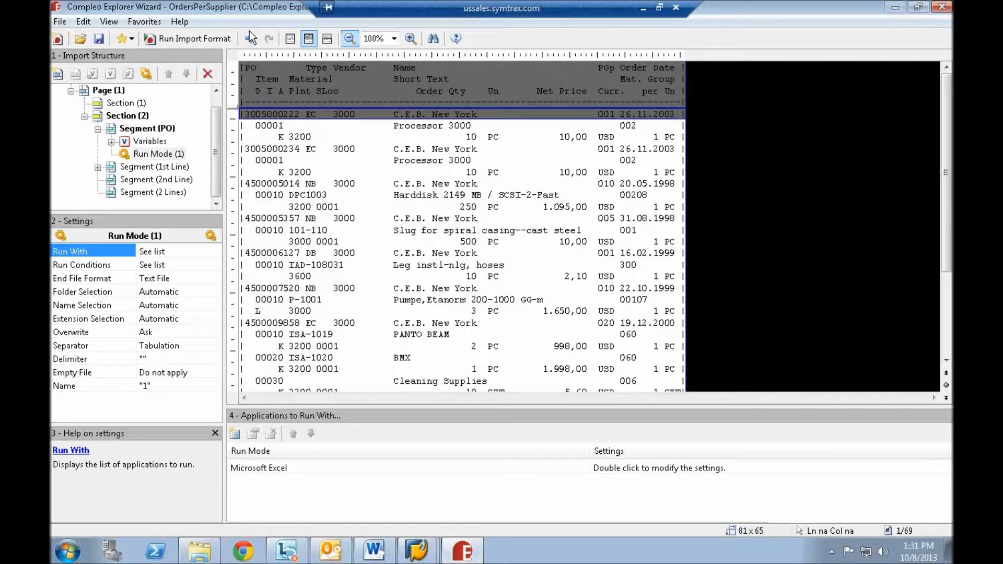
- Run the import format and refresh the ORDERS folder to list the generated supplier workbooks
left_click(188, 39)
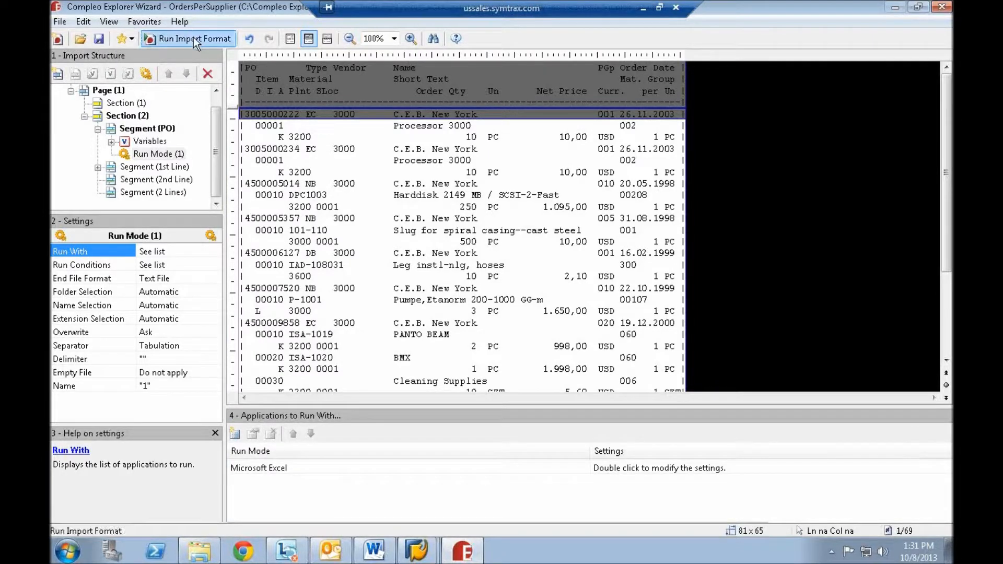
left_click(198, 551)
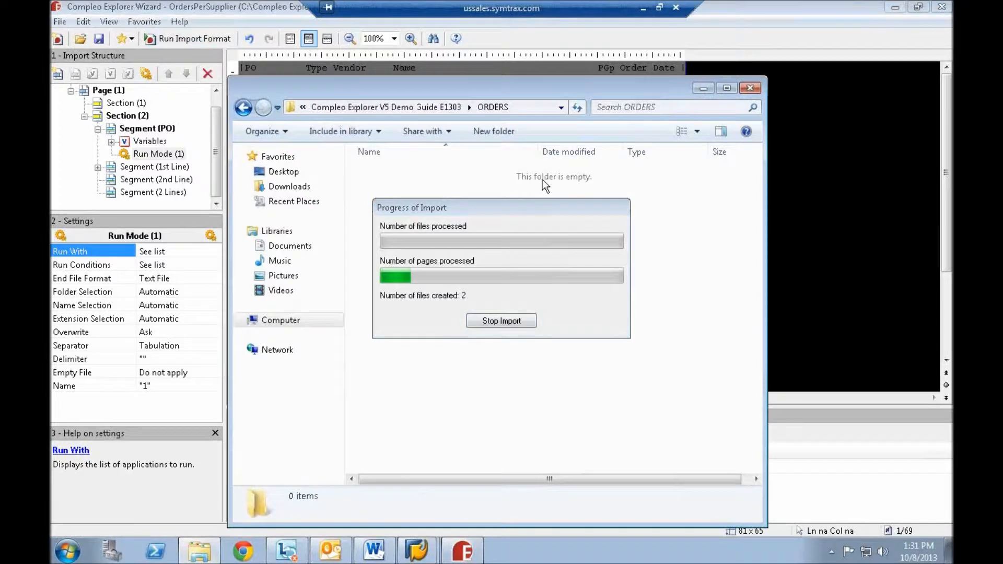
left_click(578, 111)
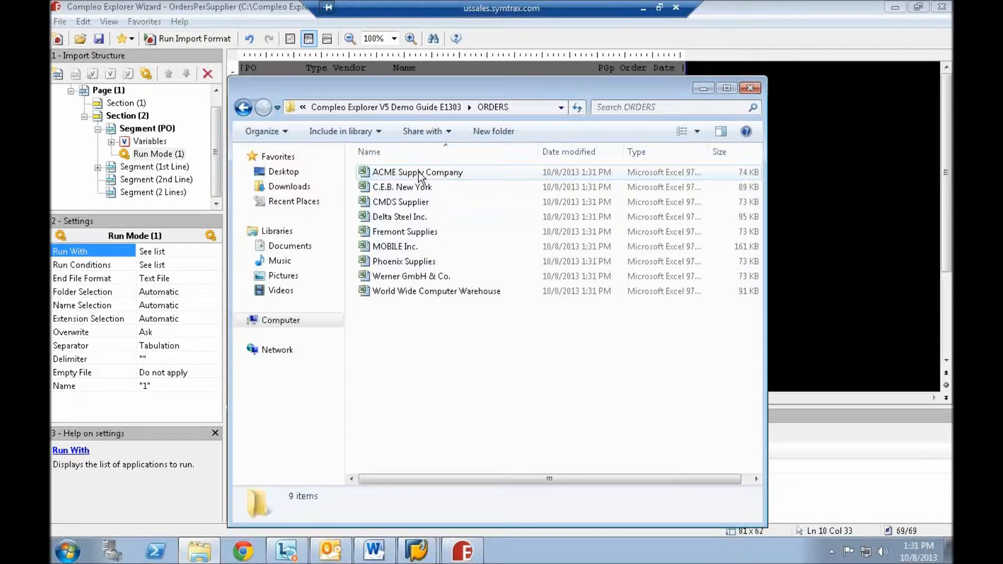
- Open the ACME Supply Company workbook from the ORDERS folder, review its order lines, and close the workbook and folder
double_click(419, 173)
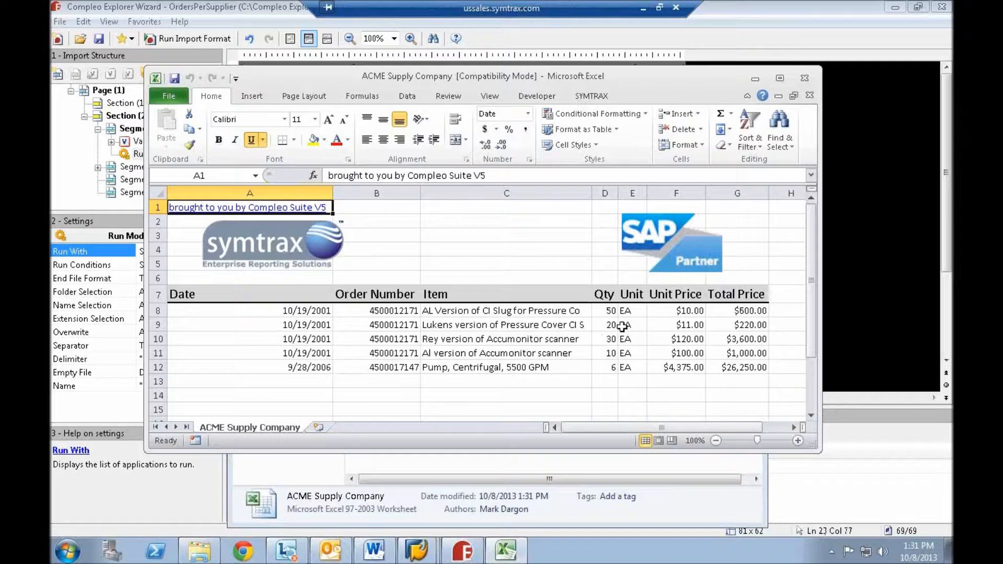
left_click_drag(811, 282, 811, 256)
left_click(805, 79)
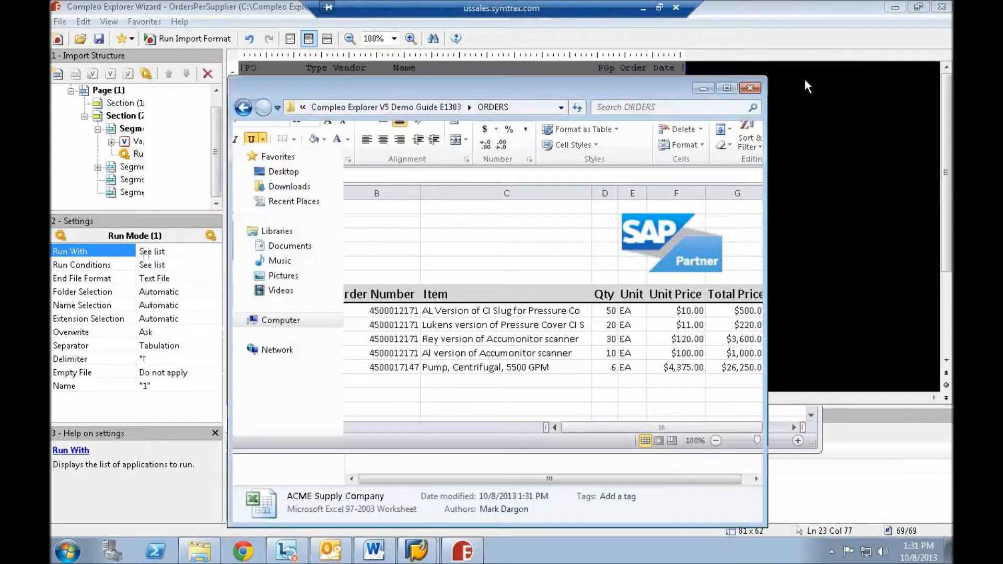
left_click(751, 88)
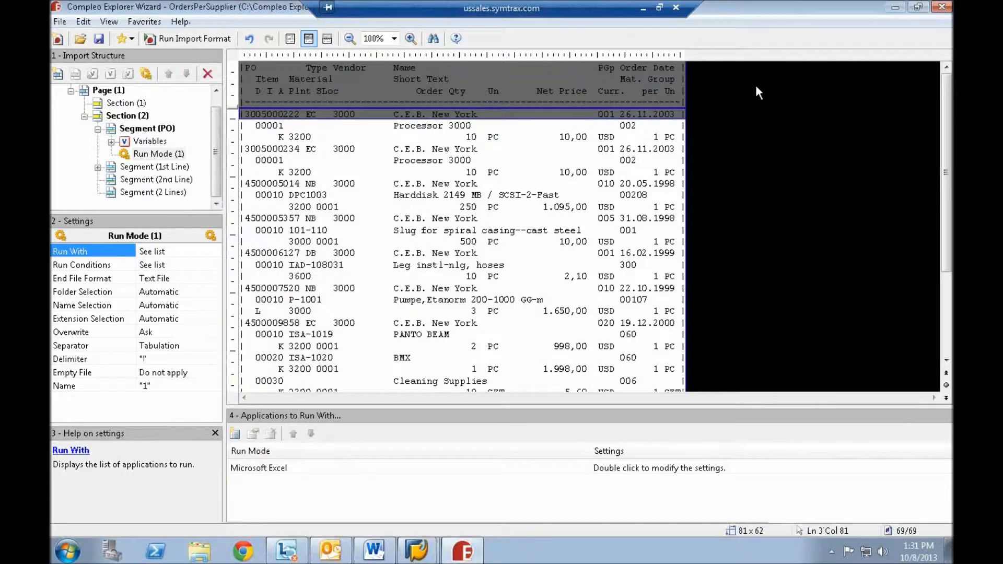
- Add a second run mode to Segment (PO) that runs with Adobe Acrobat
left_click(143, 74)
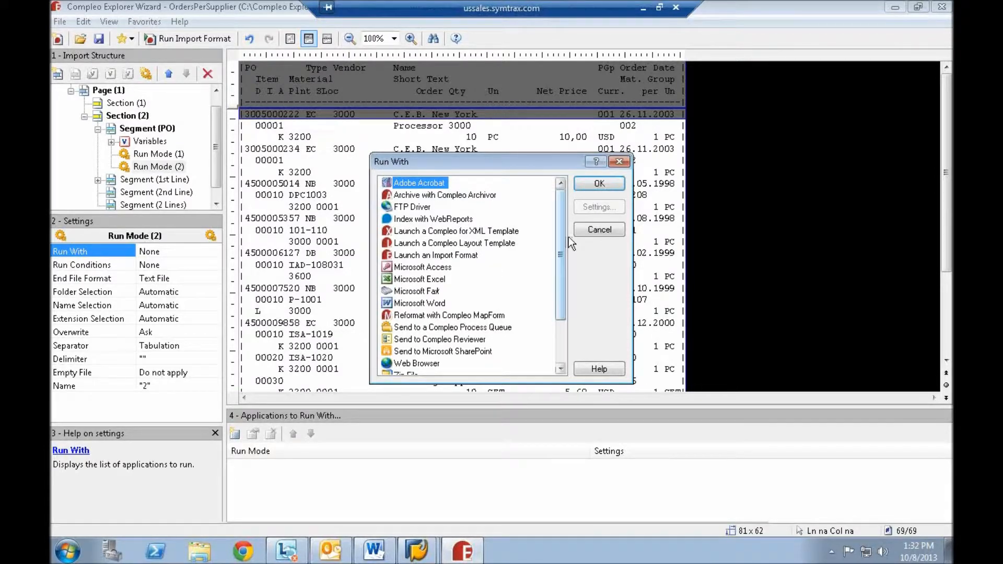
left_click_drag(563, 261, 564, 297)
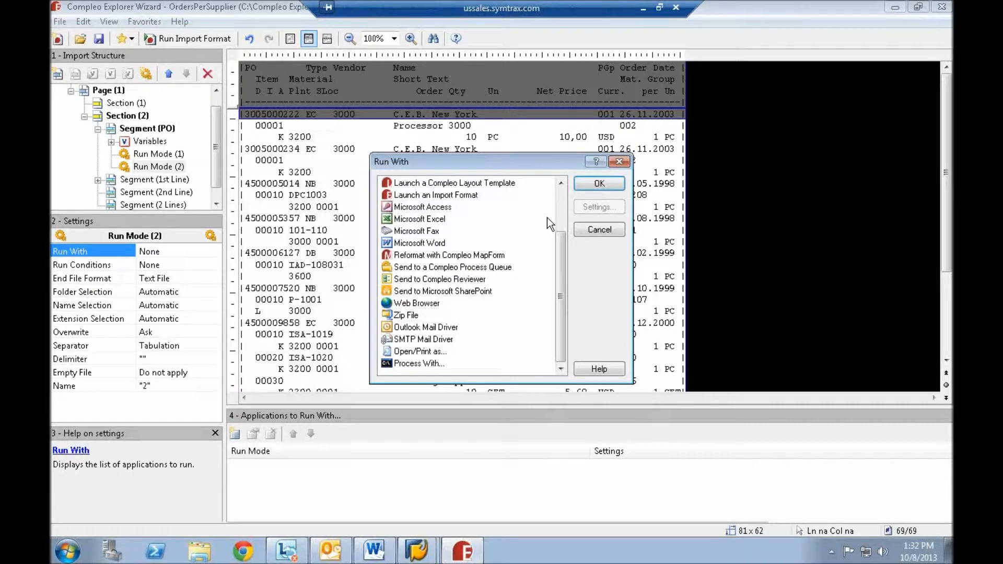
left_click_drag(559, 264, 577, 149)
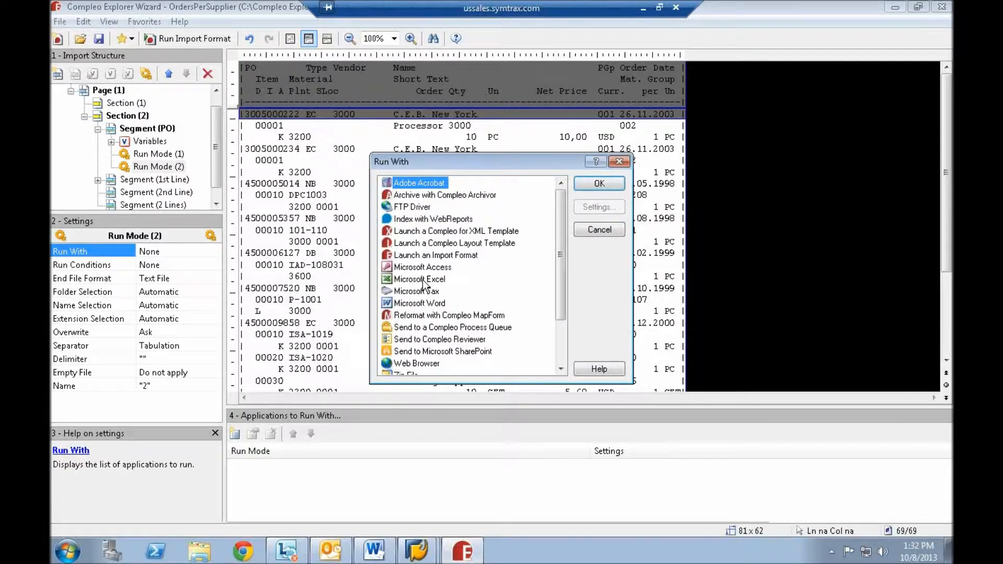
left_click(615, 186)
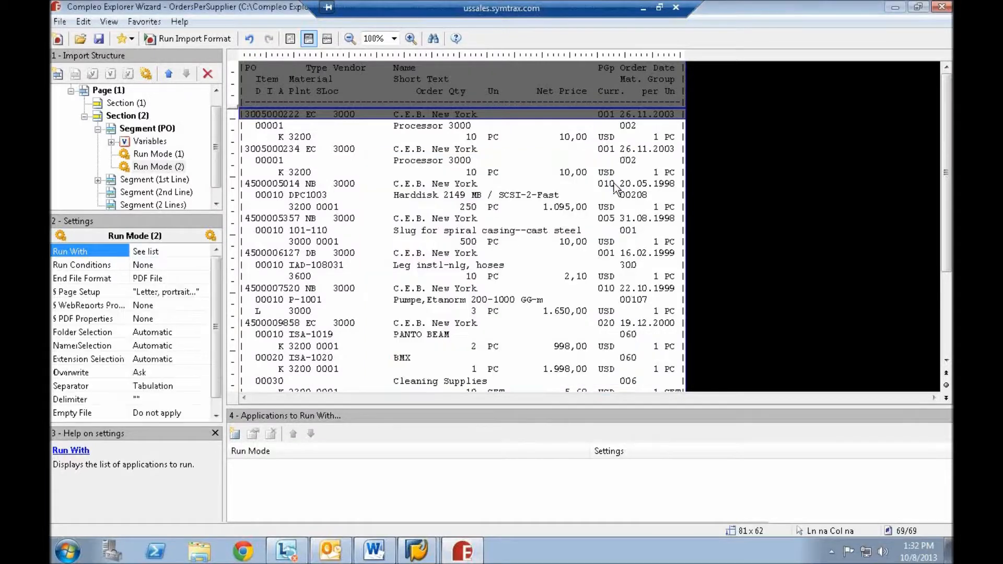
- Switch to Compleo Supervisor and show the administration view of its supervised locations
left_click(832, 552)
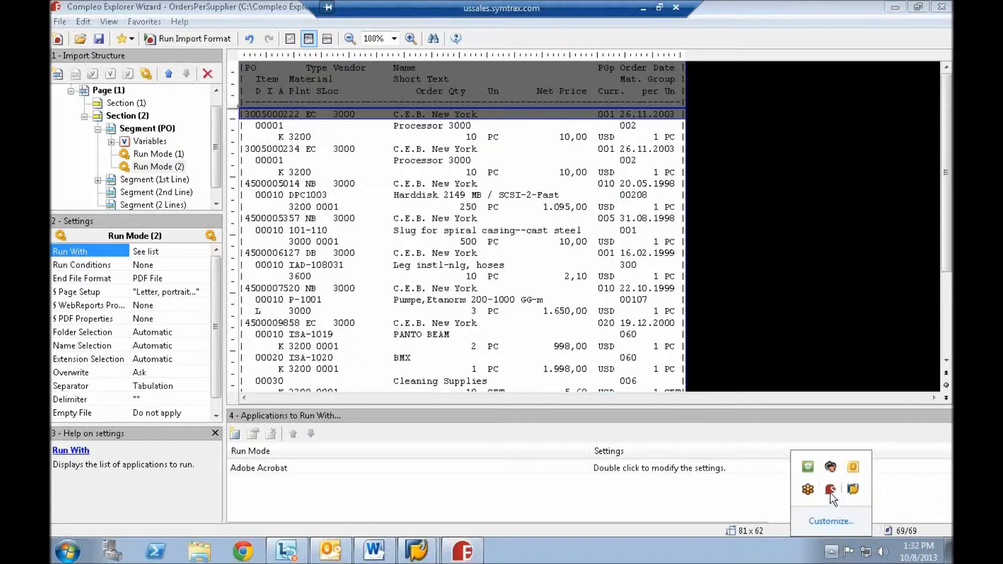
double_click(830, 490)
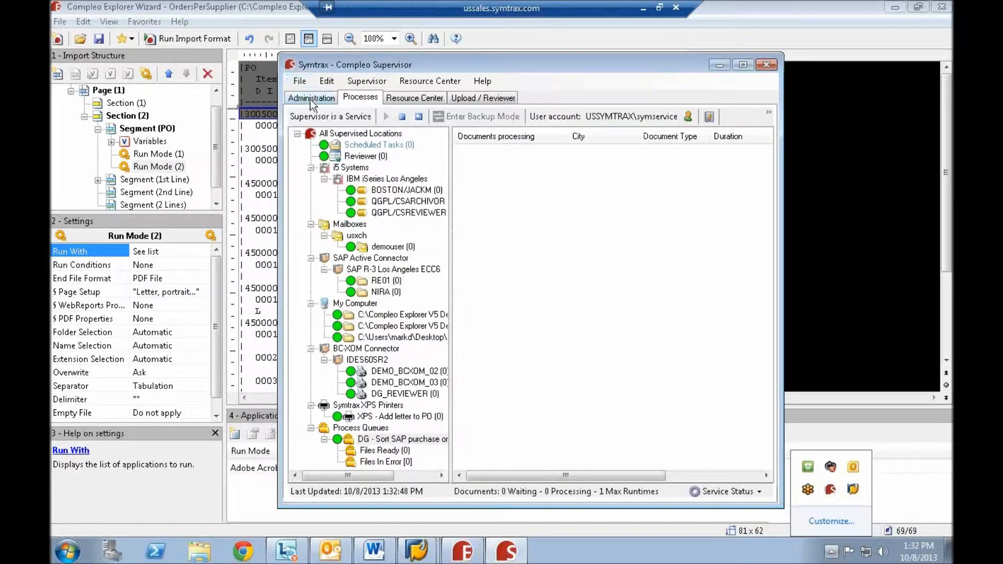
left_click(311, 99)
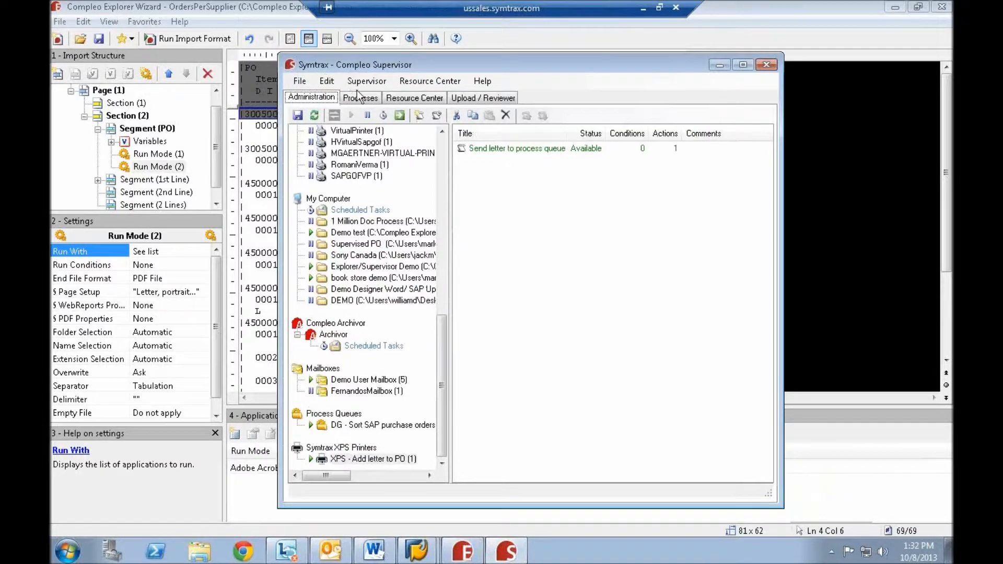
- Open the Invoice scenario of the LP01 folder under SAP R-3 Los Angeles ECC6 to examine its conditions and actions
left_click(444, 220)
left_click_drag(440, 245, 444, 155)
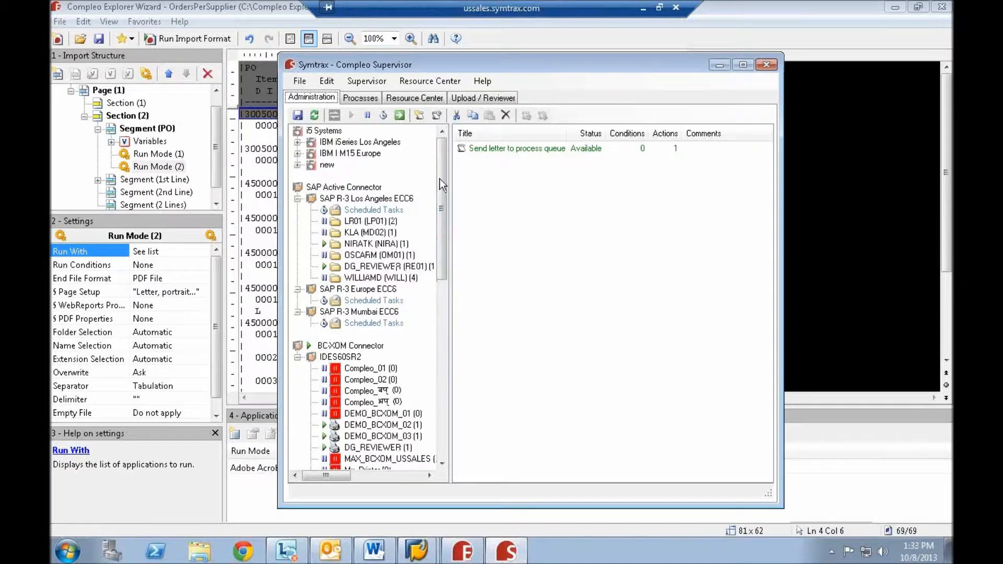
left_click(362, 224)
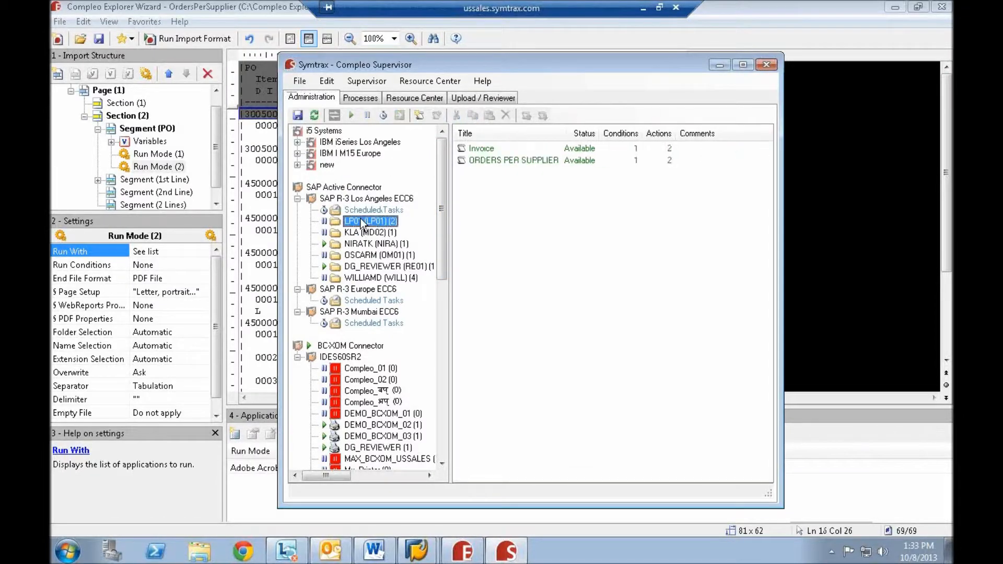
right_click(482, 150)
left_click(516, 194)
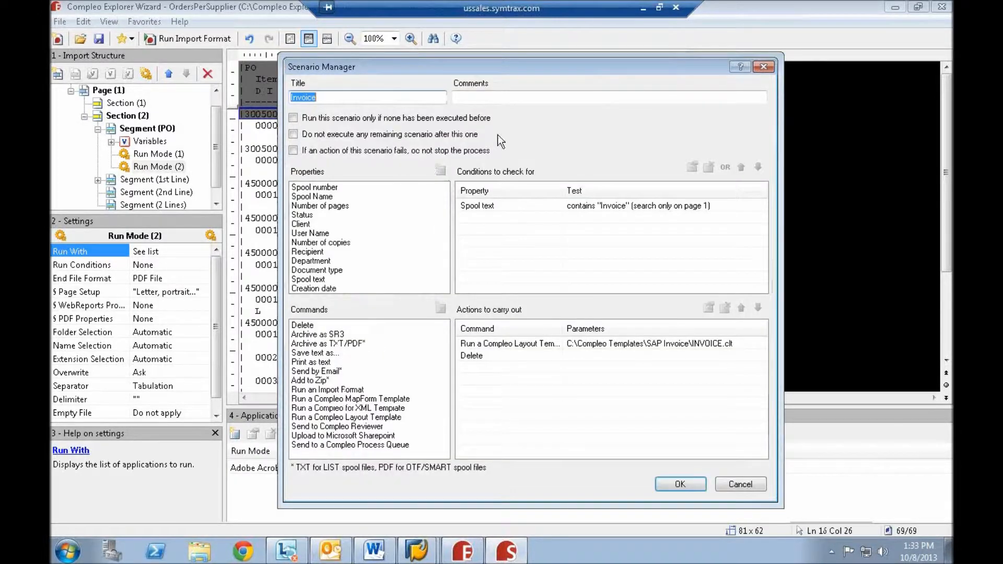
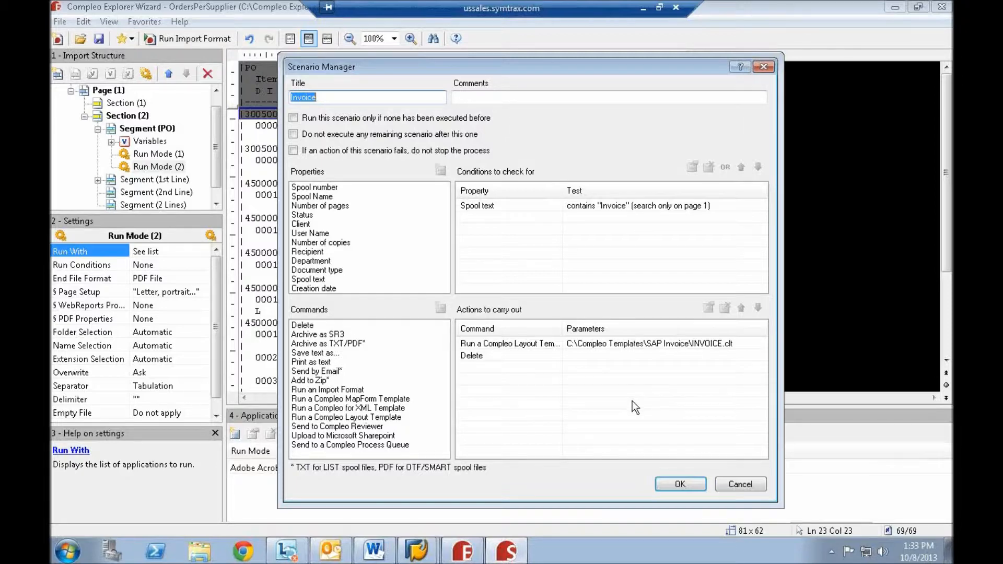
- Close the Invoice scenario's definition, review its scheduling recurrence options, and leave without applying a schedule
left_click(681, 484)
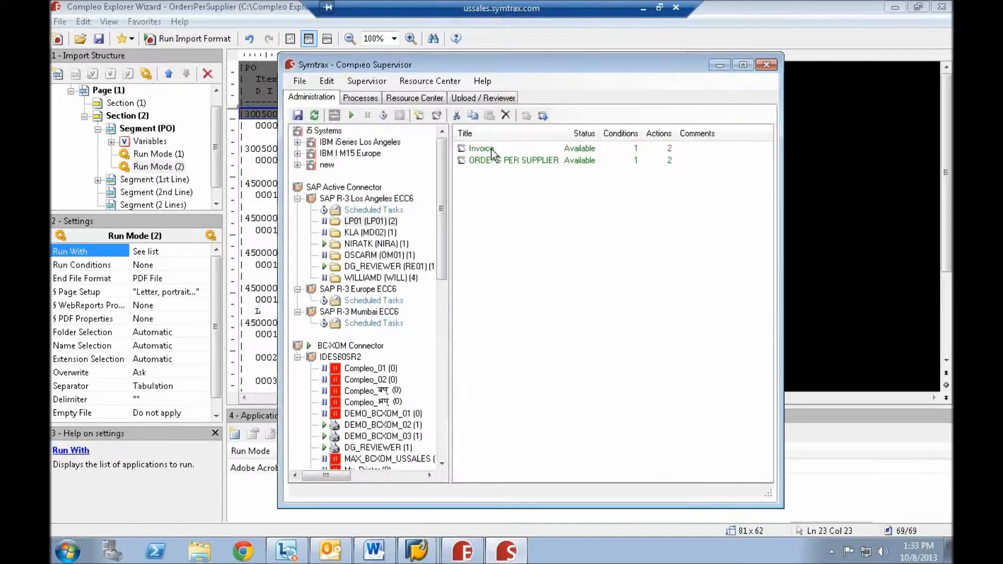
right_click(491, 150)
left_click(544, 209)
left_click(418, 137)
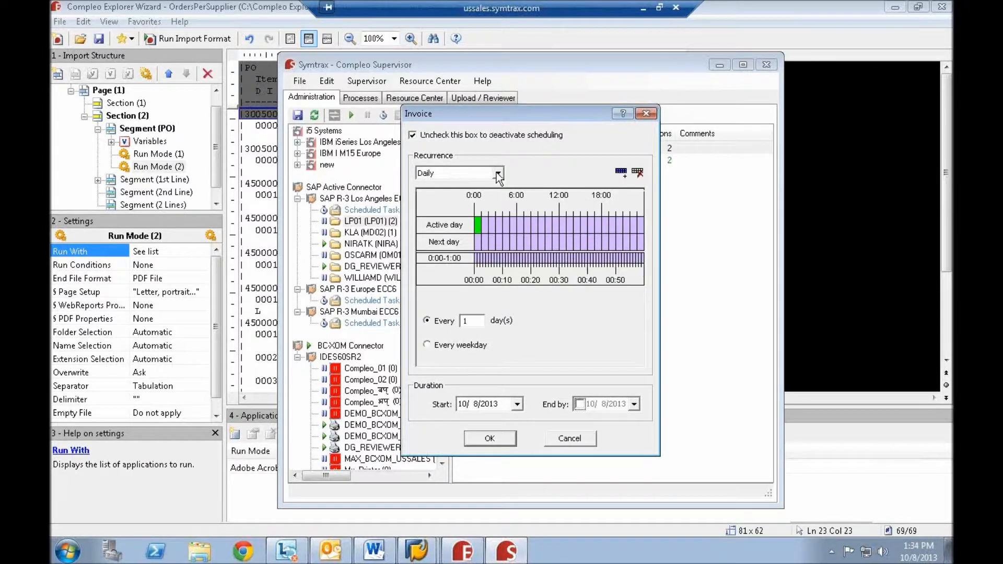
left_click(498, 174)
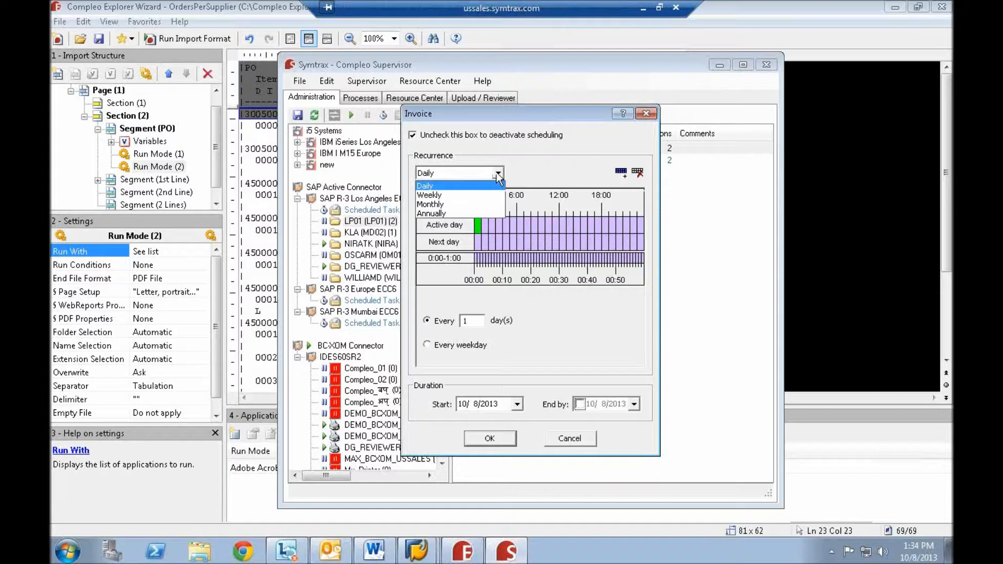
left_click(497, 174)
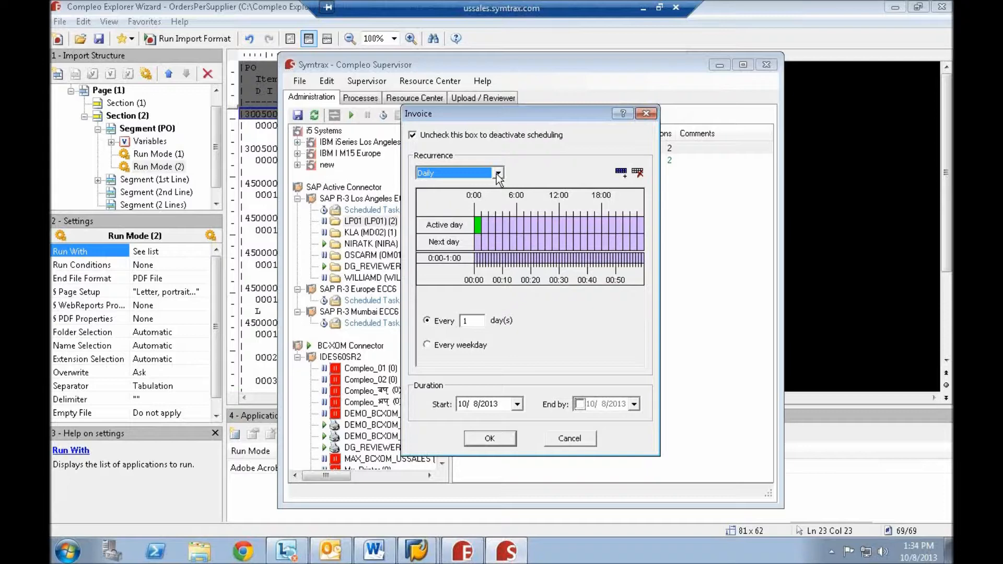
left_click(570, 438)
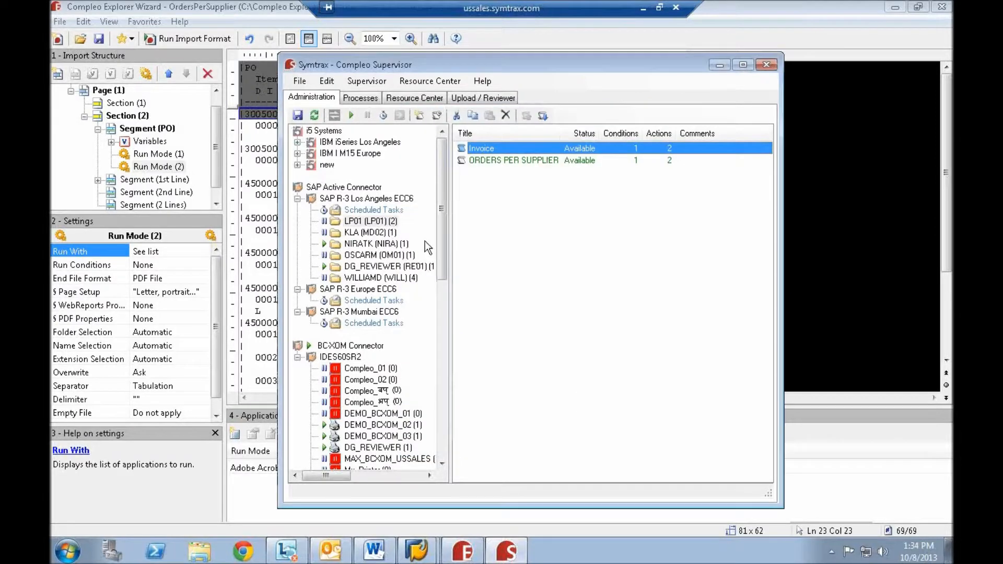
- Minimize Compleo Supervisor and close the OrdersPerSupplier import format to return to the Compleo Explorer file list
left_click_drag(443, 215, 447, 450)
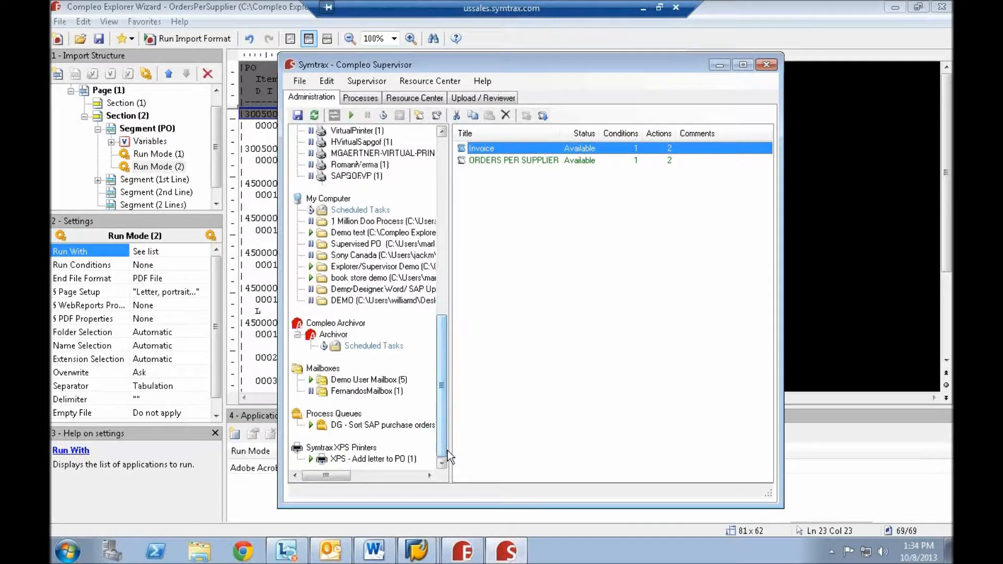
left_click(719, 65)
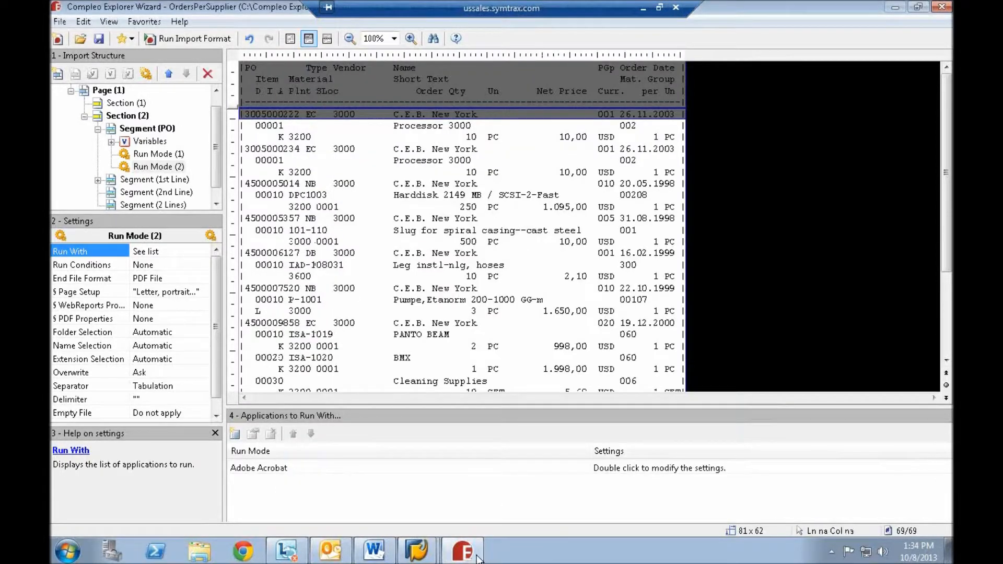
left_click_drag(217, 146, 220, 170)
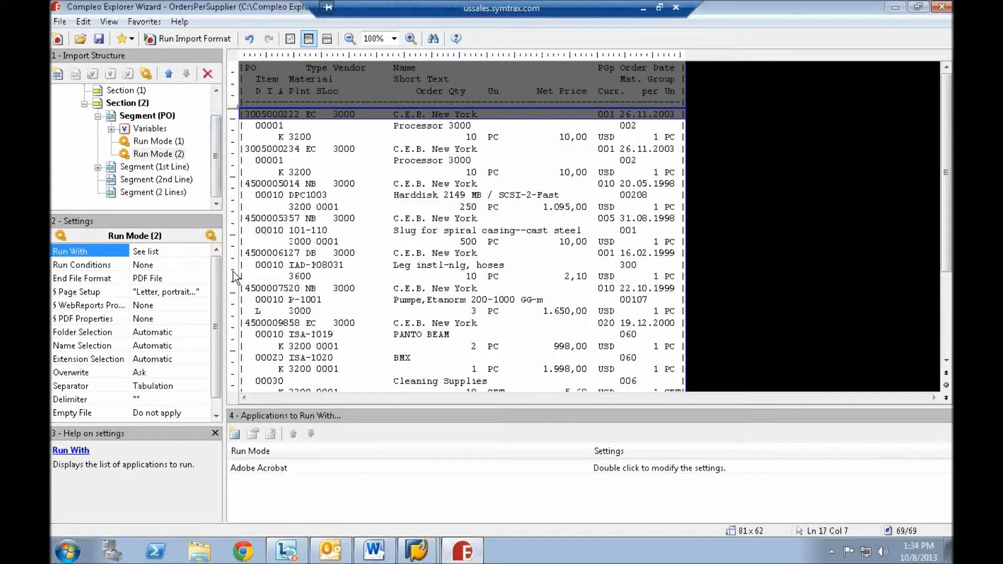
left_click(62, 23)
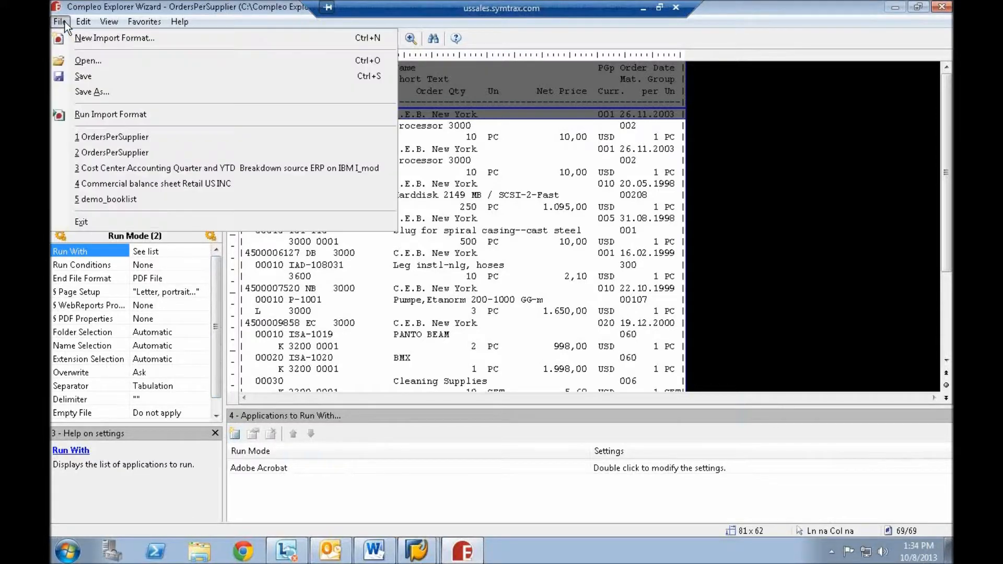
left_click(939, 9)
left_click(557, 310)
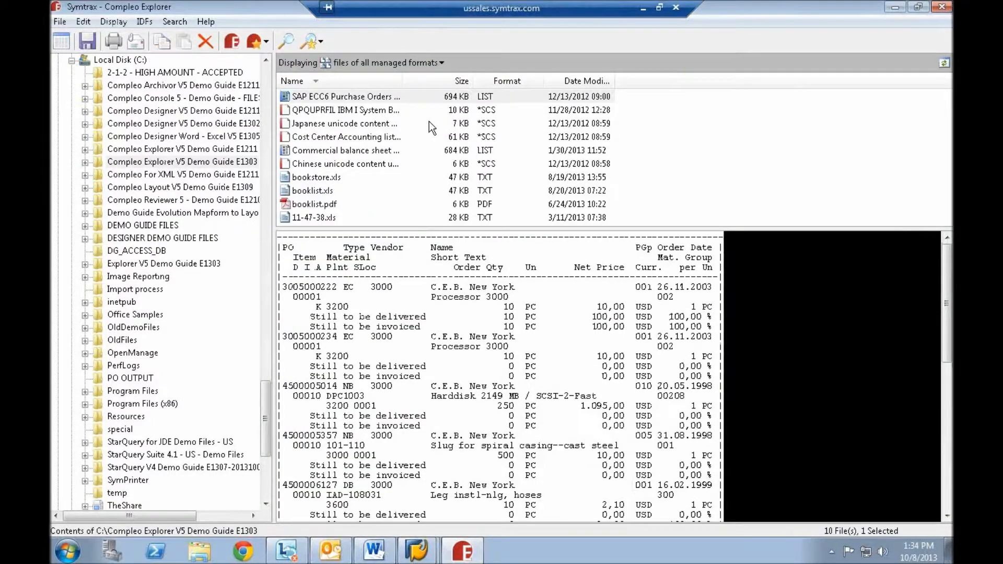
- Preview the sample reports in the demo guide folder, including the cost center, Japanese, Chinese, purchase order and balance sheet files
left_click(342, 124)
left_click(349, 137)
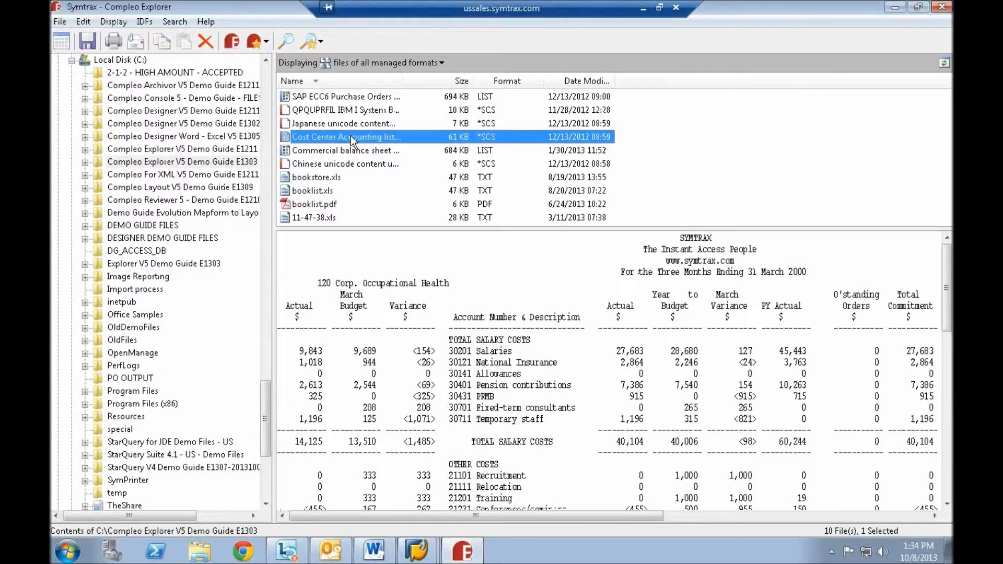
left_click(365, 124)
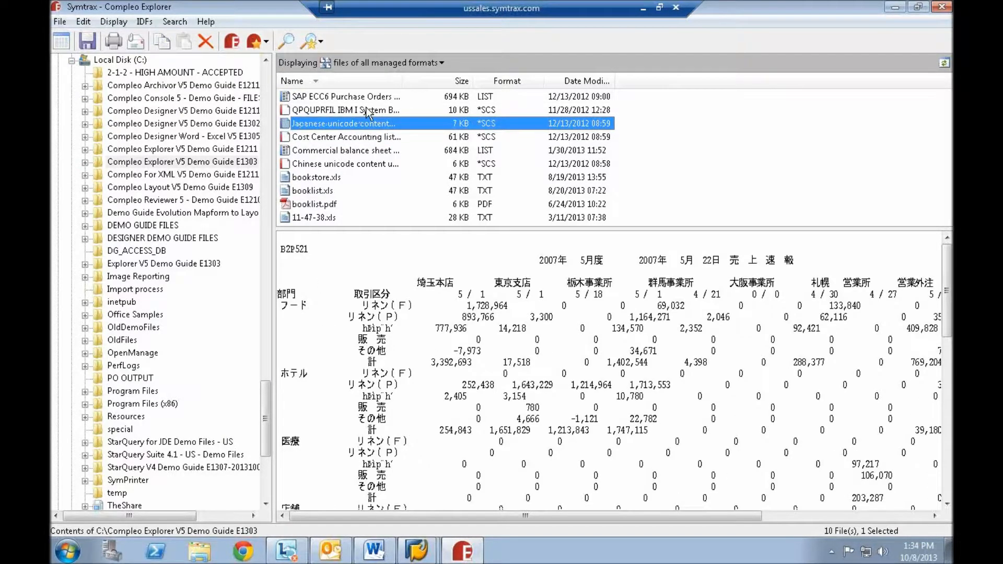
left_click(358, 164)
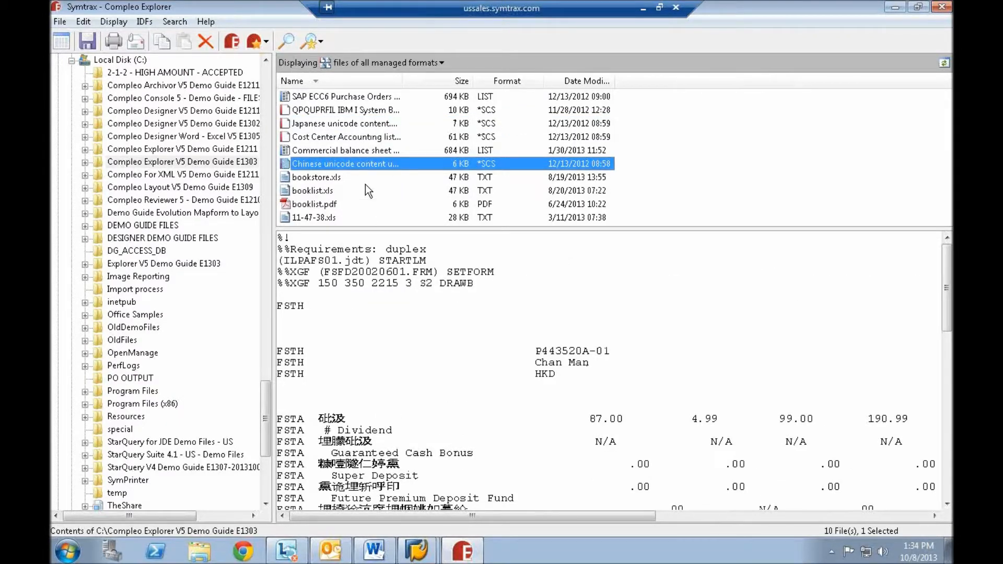
left_click(365, 123)
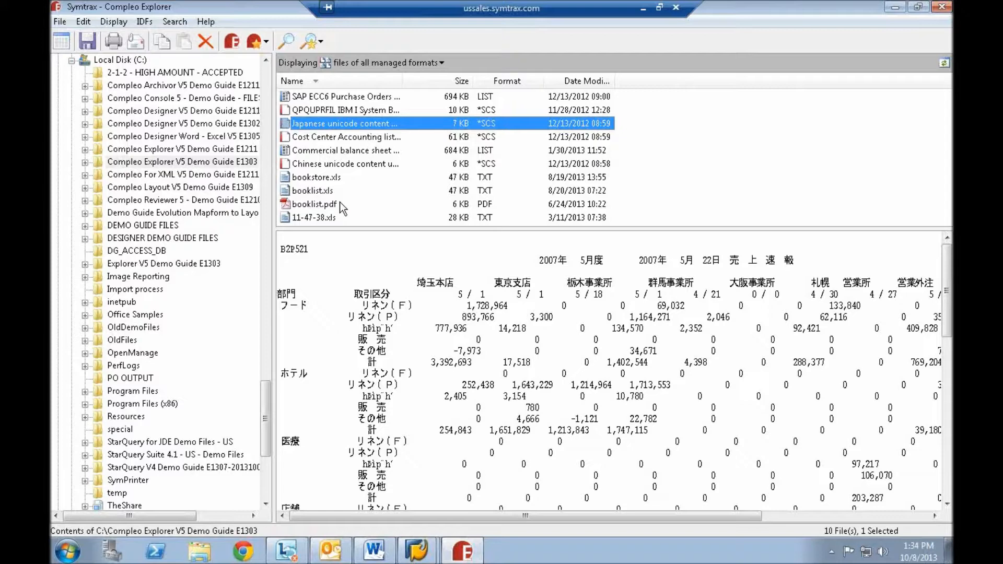
left_click(321, 177)
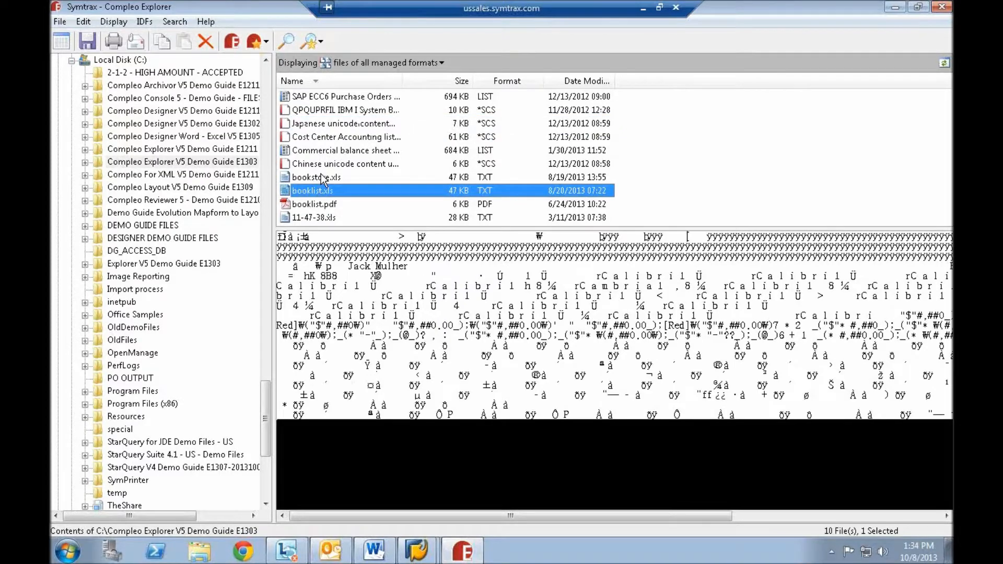
left_click(325, 96)
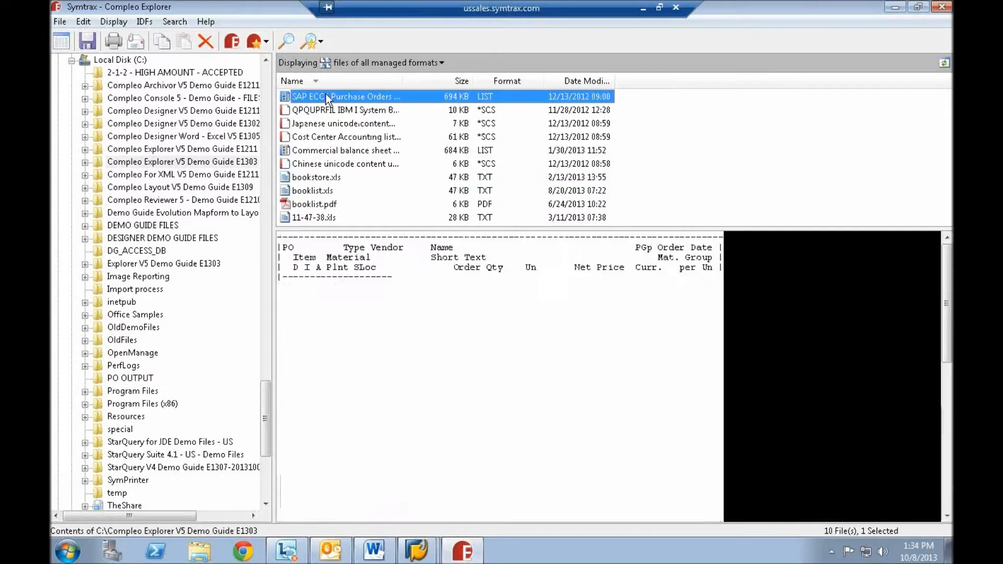
left_click(326, 152)
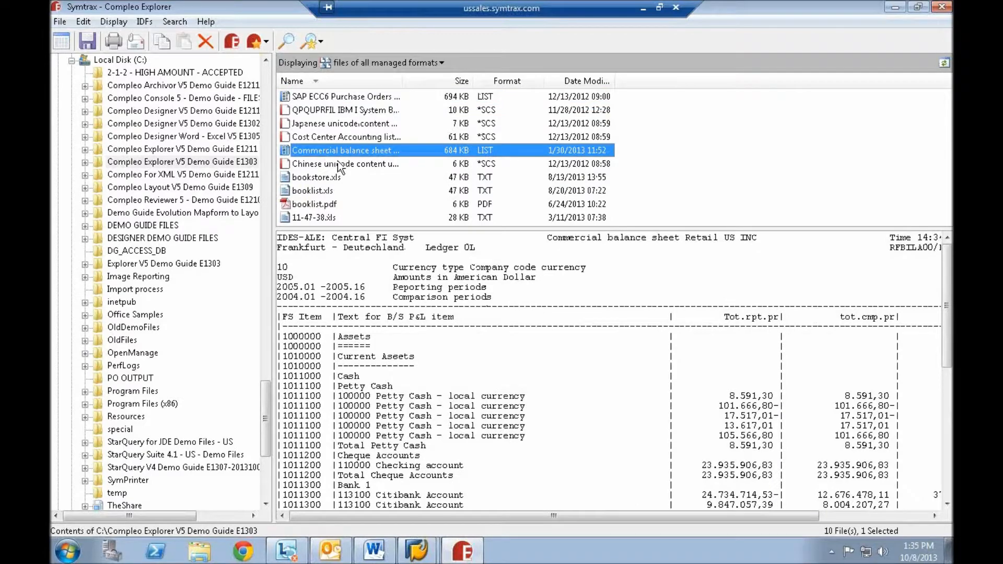
left_click(327, 208)
left_click(325, 217)
- Start a new import format from booklist.pdf and divide it into columns before the title, the price and the quantity
left_click(329, 205)
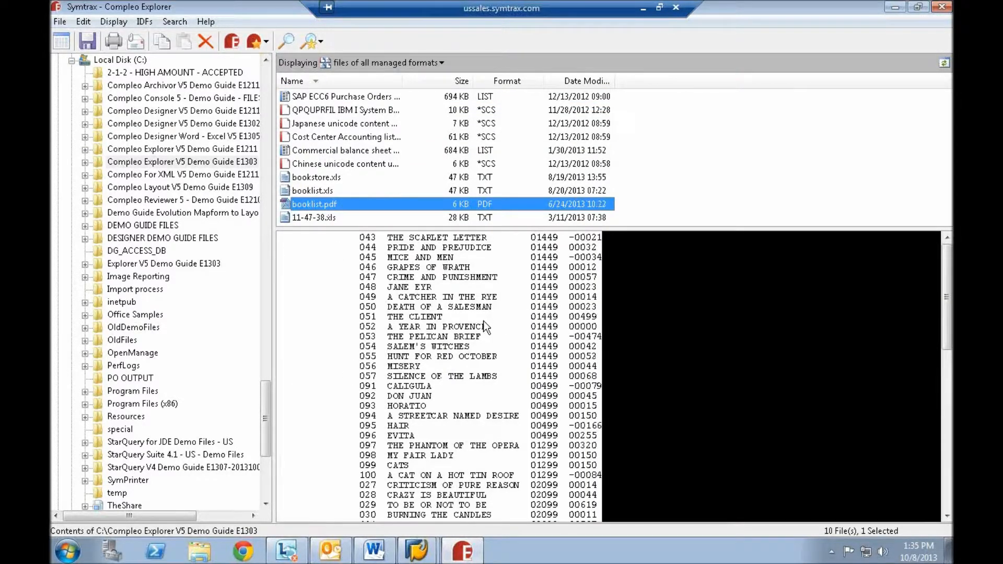
left_click(233, 40)
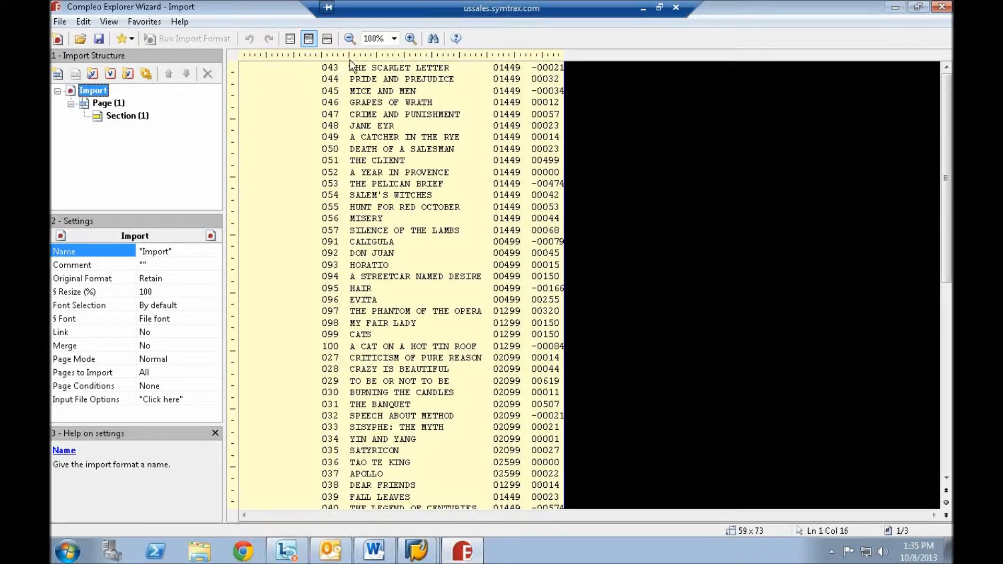
left_click_drag(349, 55, 483, 55)
left_click(483, 54)
left_click(526, 54)
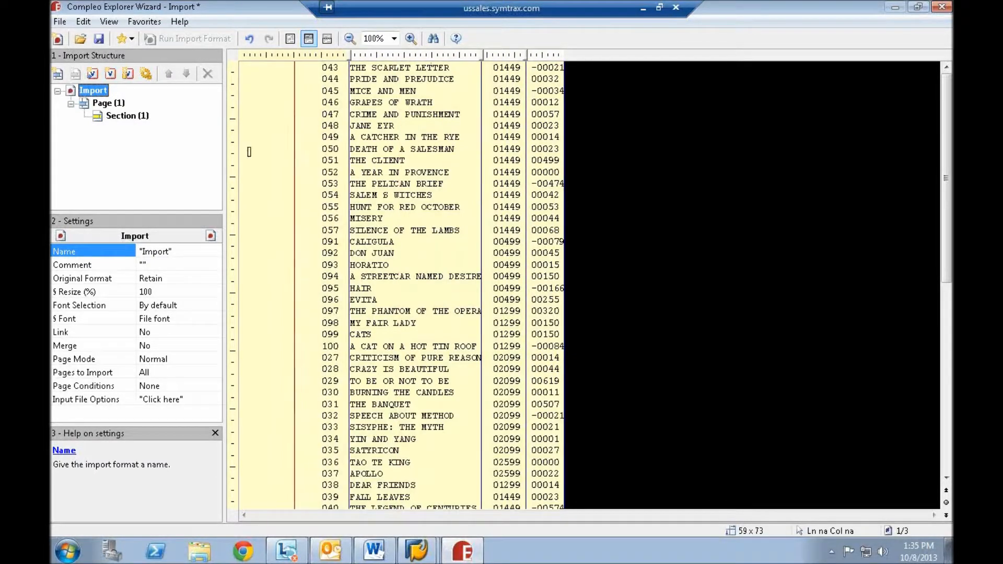
- Split the page into two sections below the JANE EYR line and delete all four cells of the first section
left_click(232, 130)
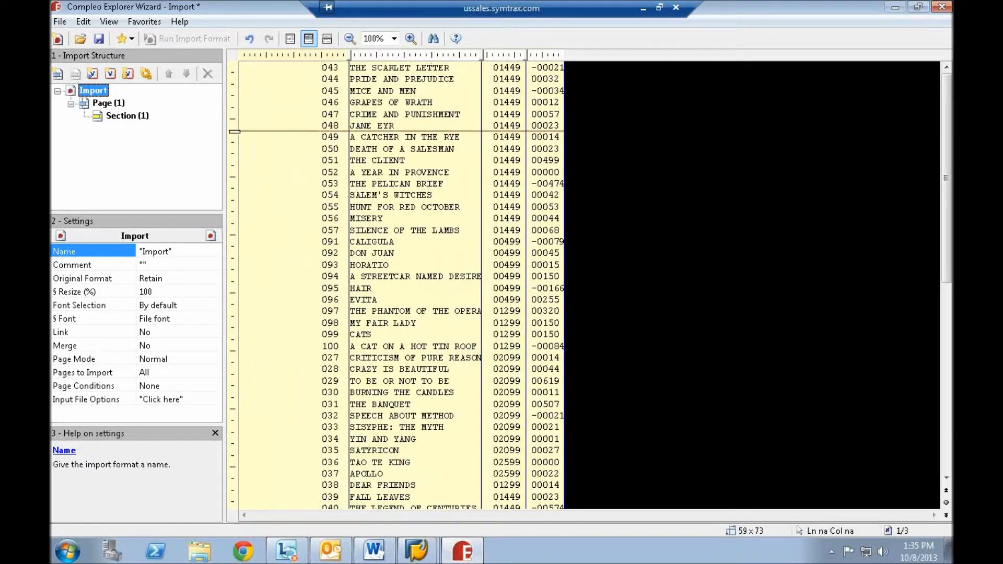
left_click(328, 105)
right_click(322, 98)
left_click(403, 121)
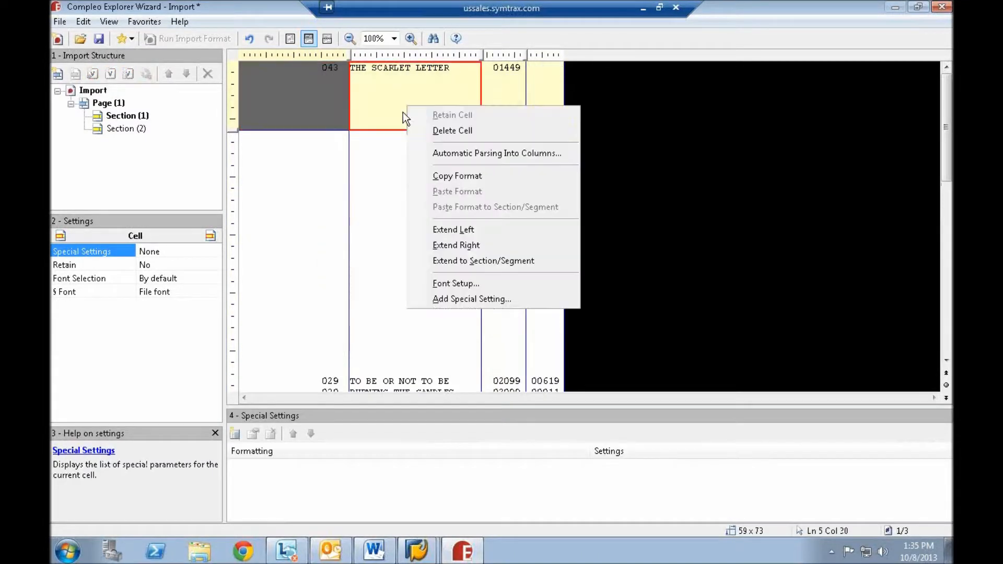
right_click(503, 103)
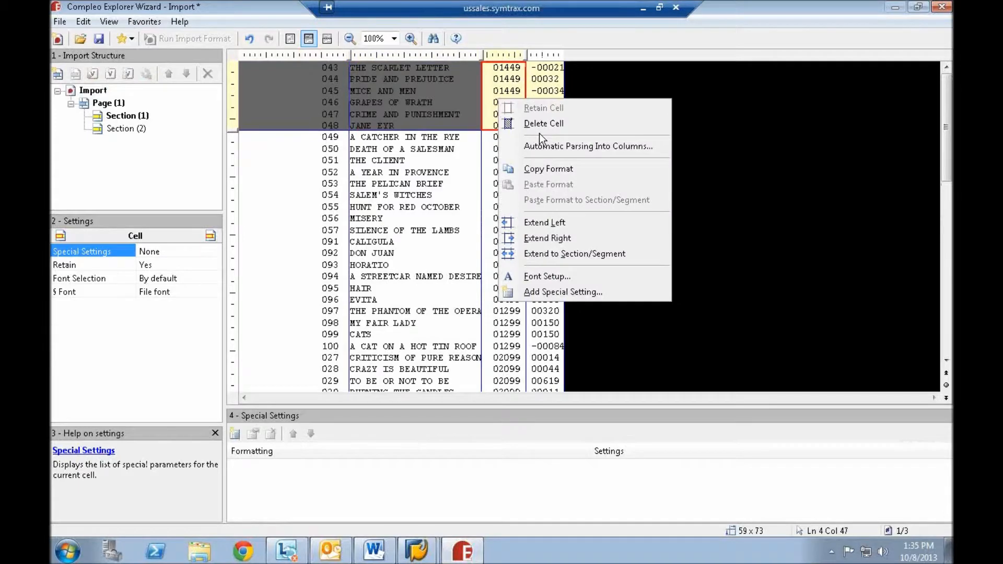
left_click(554, 111)
right_click(548, 105)
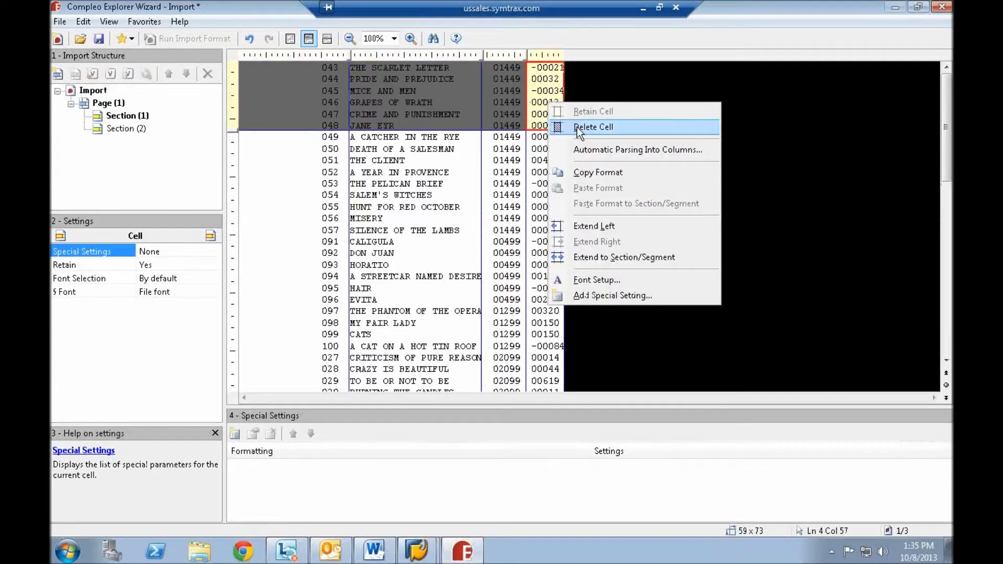
left_click(577, 127)
- Add a run mode to Section (2) and review the Microsoft Excel export settings without assigning an application
left_click(131, 126)
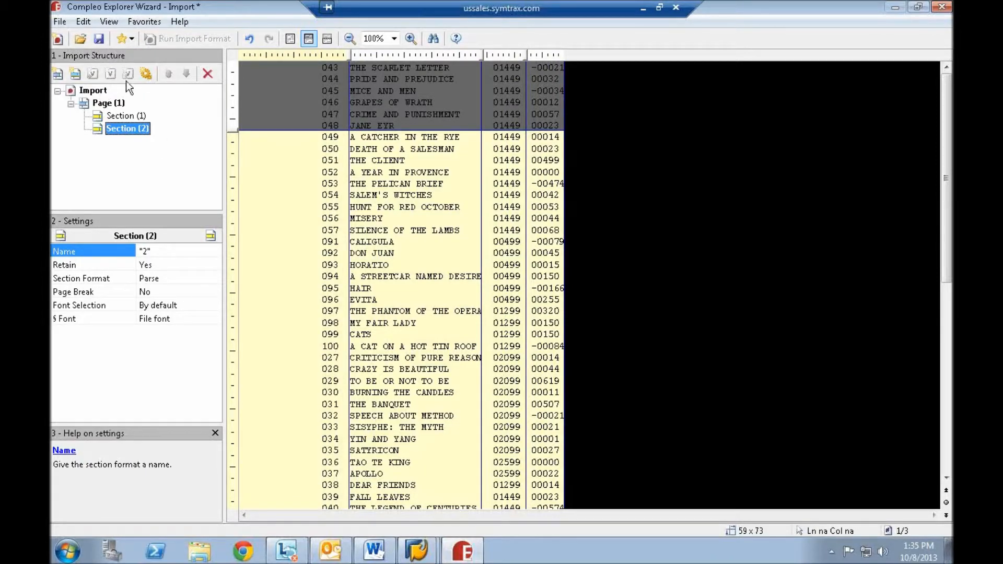
left_click(145, 74)
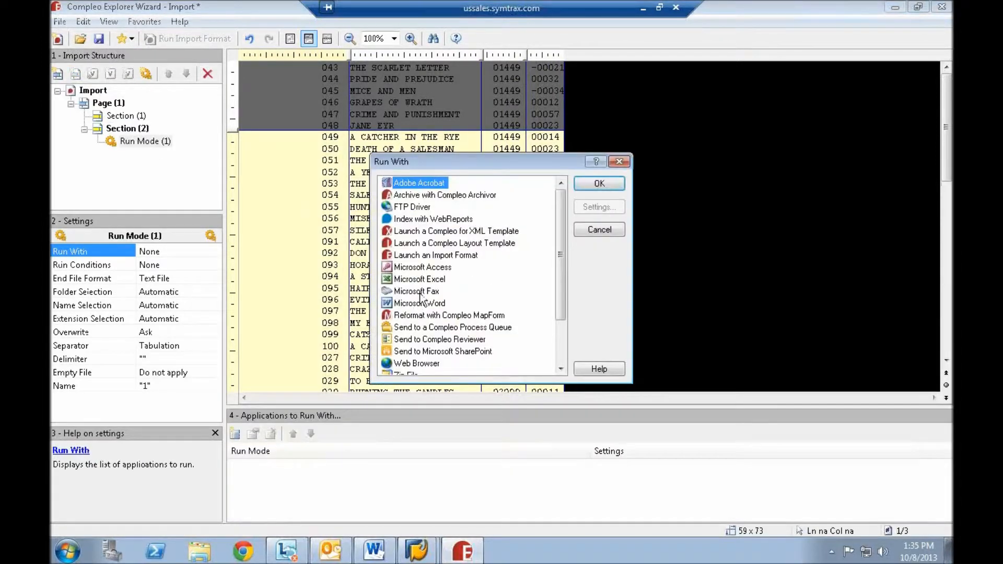
double_click(423, 278)
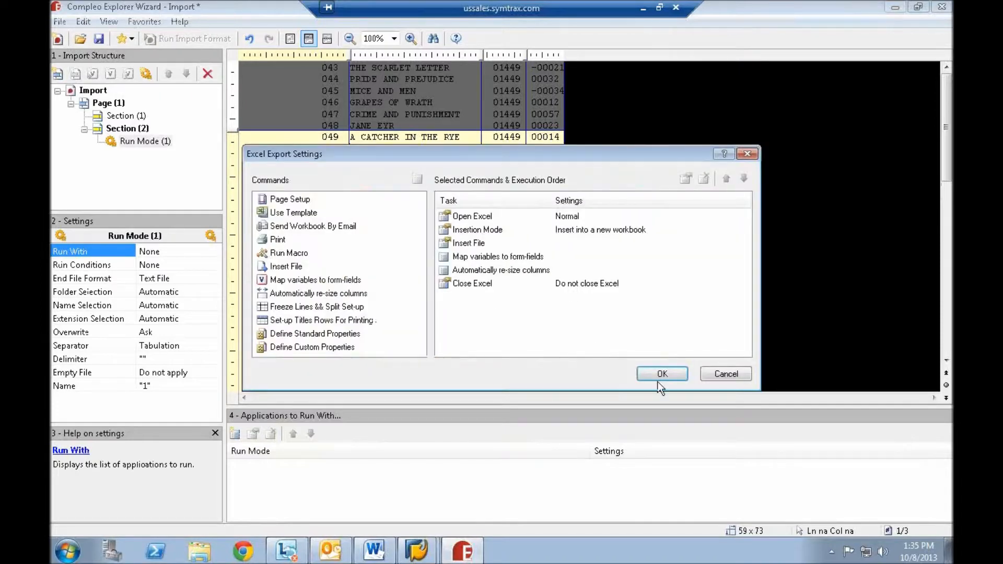
left_click(726, 375)
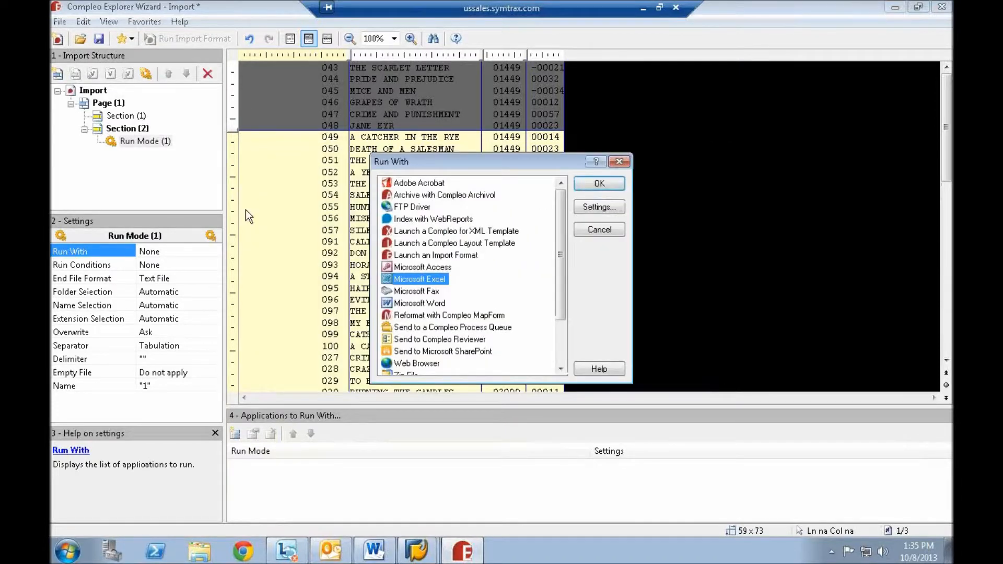
left_click(601, 208)
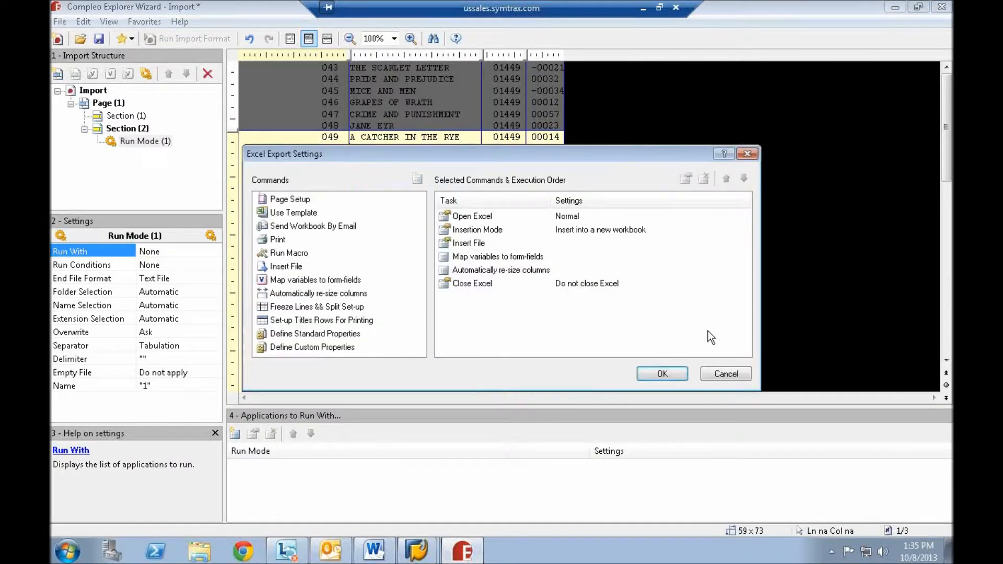
left_click(724, 375)
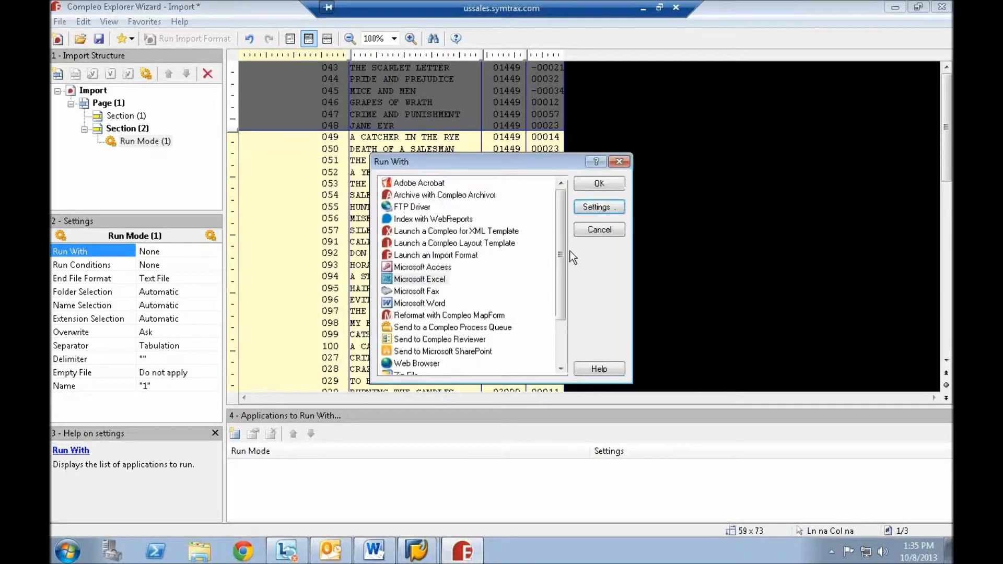
left_click(619, 162)
- Try a Reposition Numeric Symbol setting on Section (2)'s last column, moving "-" to the beginning of the column
right_click(545, 185)
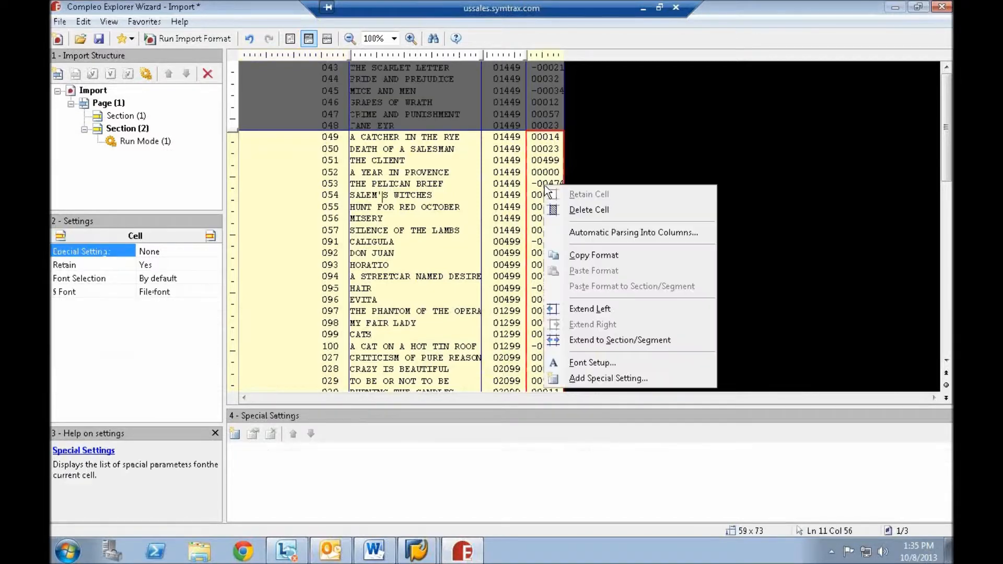
left_click(618, 379)
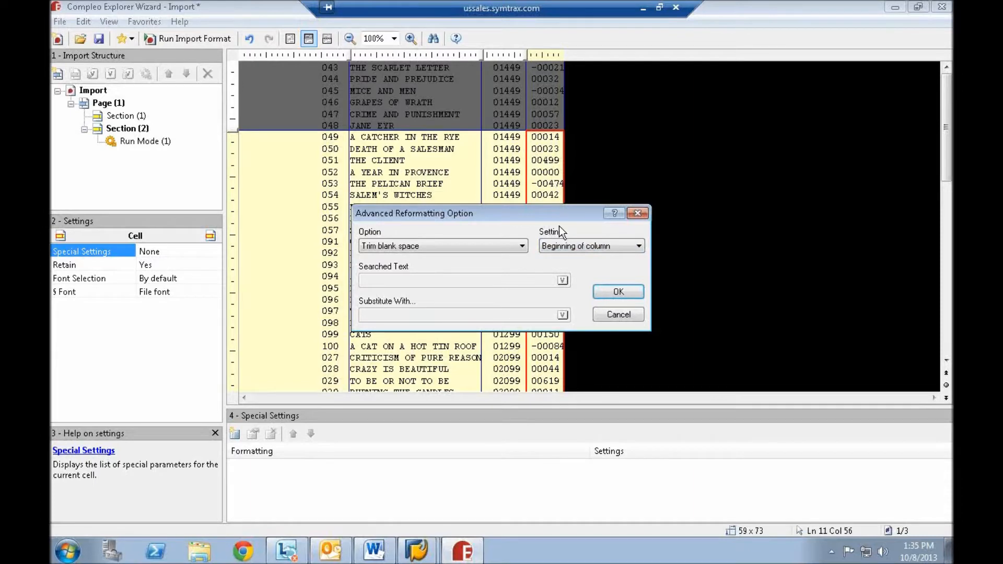
left_click(522, 247)
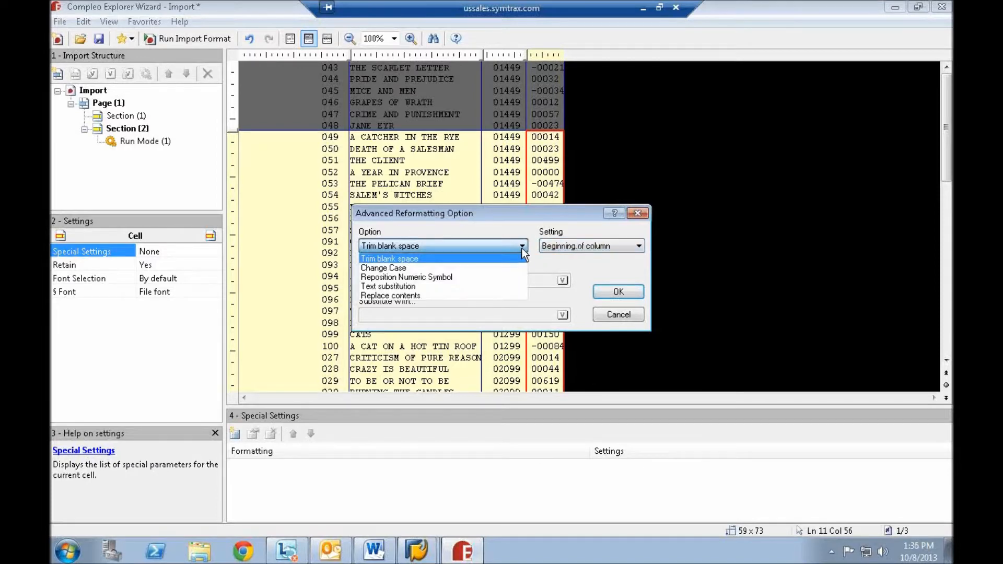
left_click(428, 278)
left_click(422, 283)
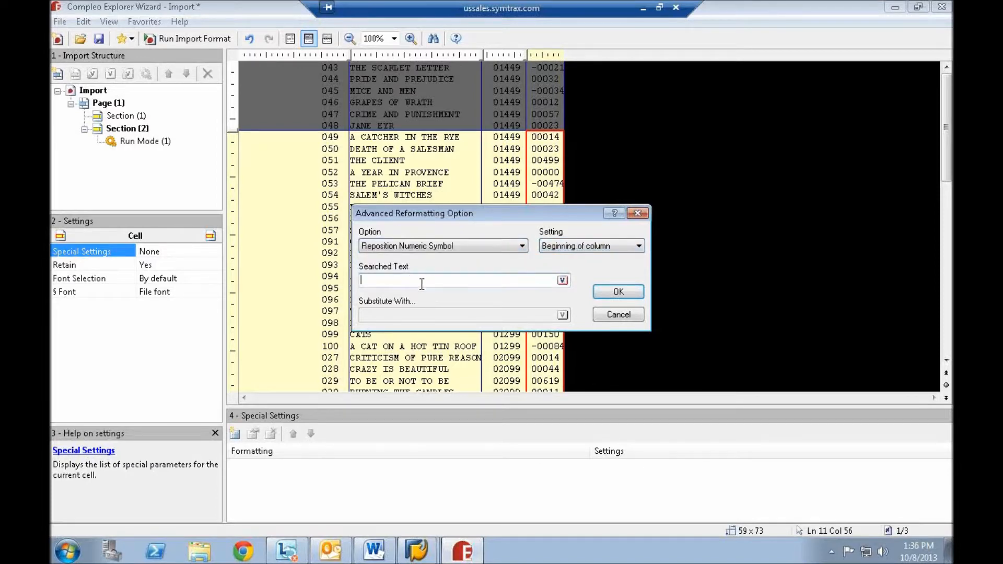
type("-")
left_click(616, 317)
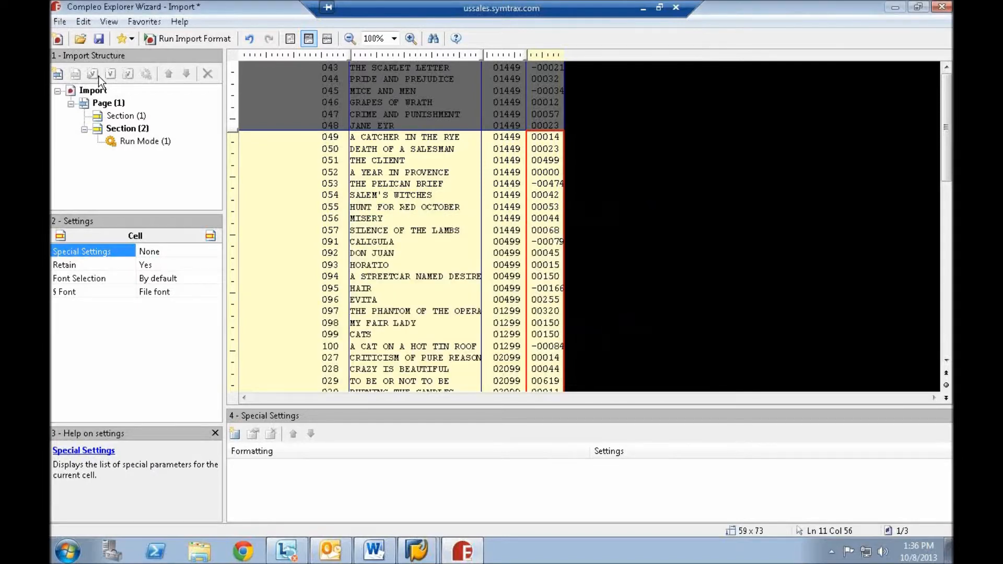
left_click(341, 221)
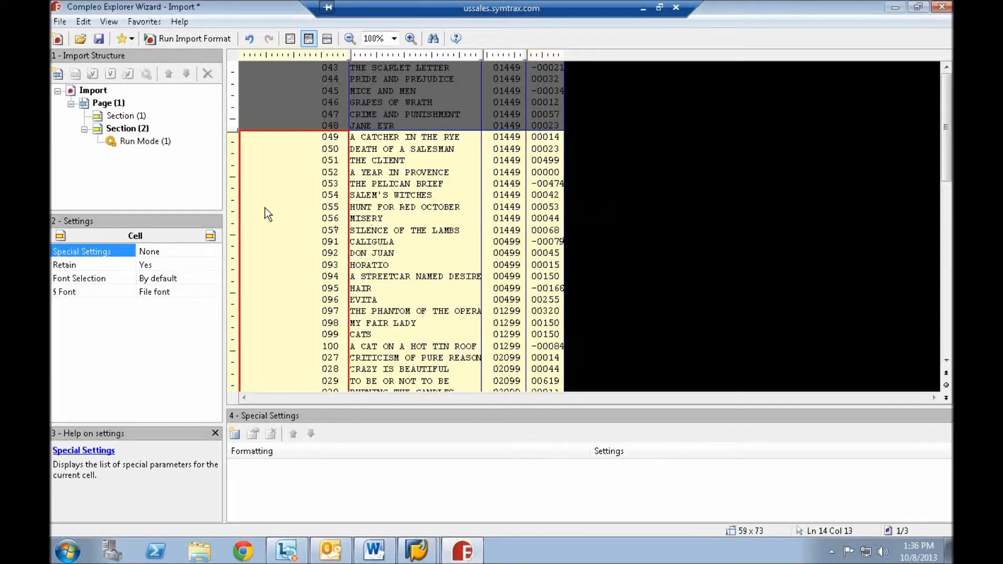
left_click(412, 197)
left_click(540, 197)
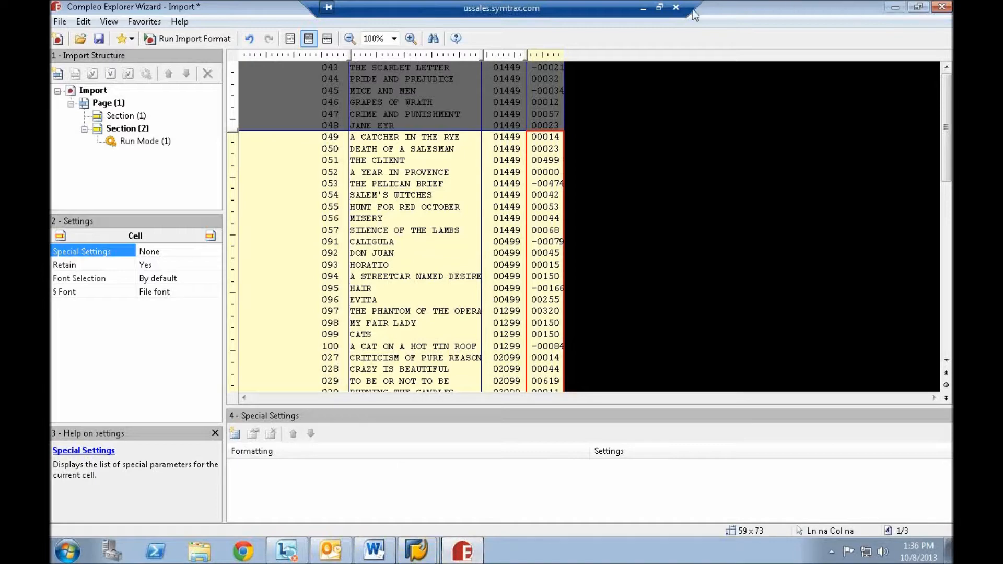
left_click(643, 8)
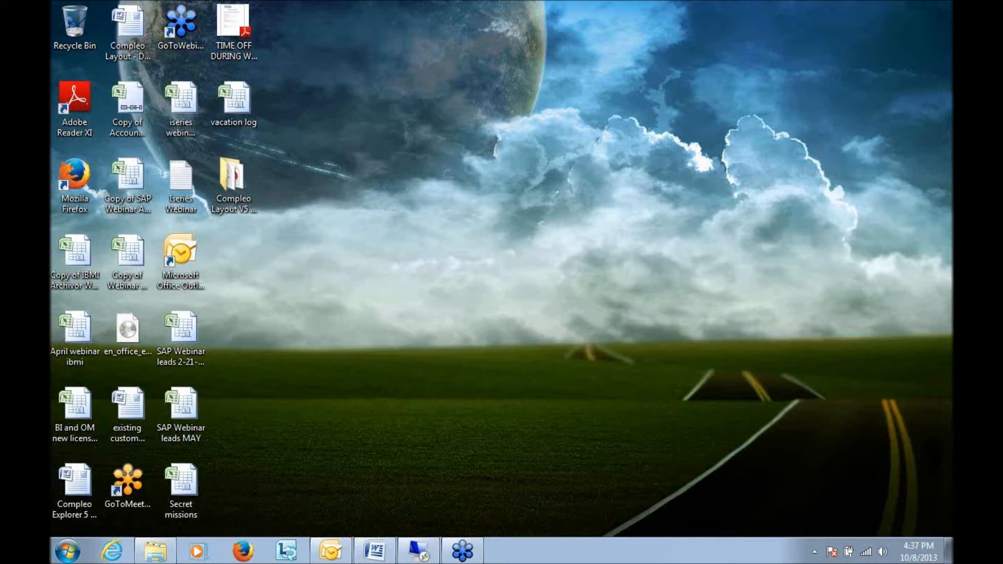
left_click(418, 554)
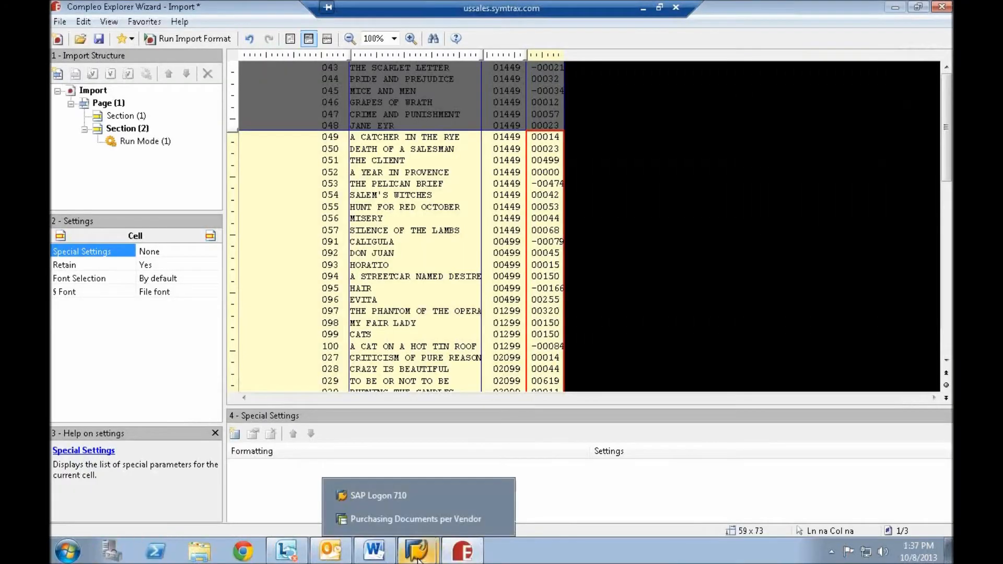